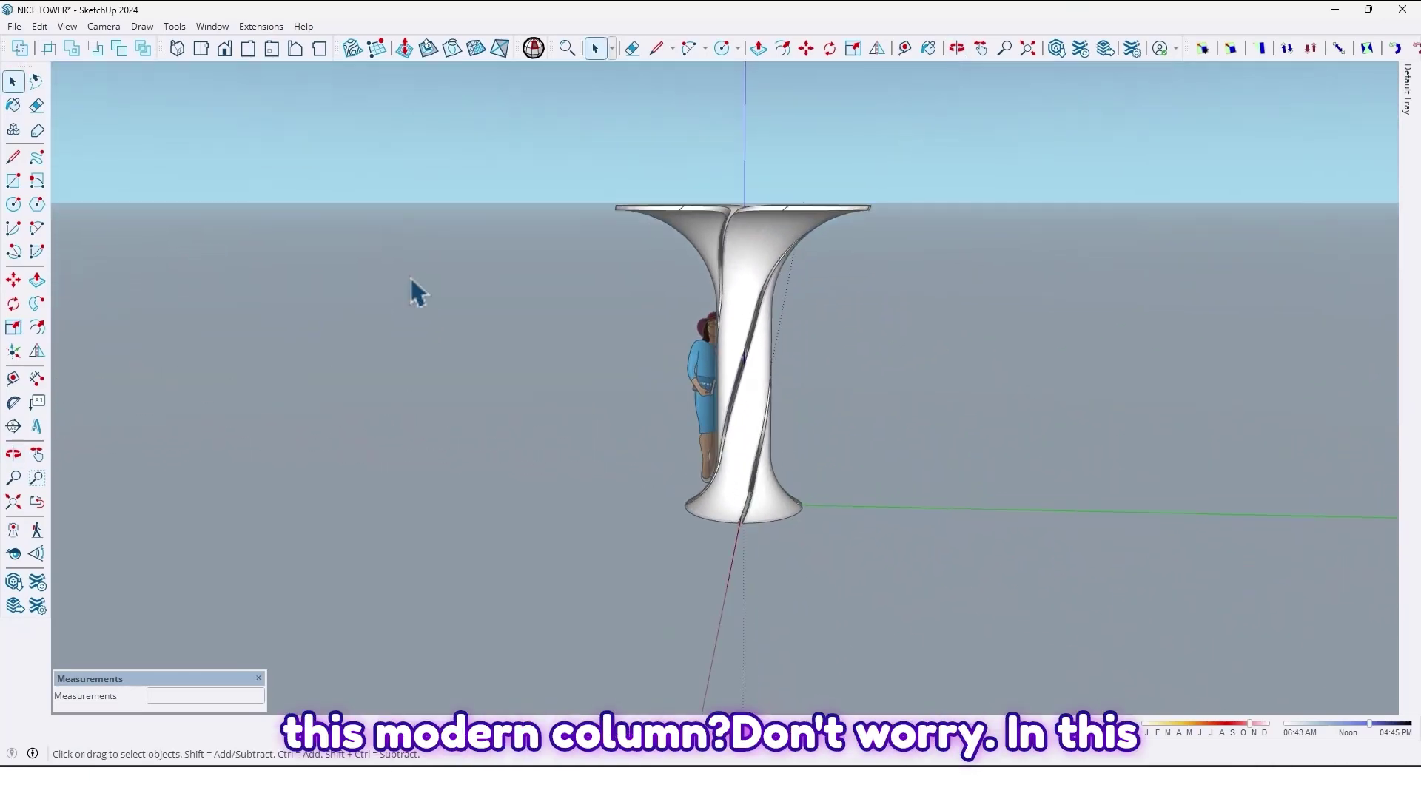
- Draw a 120 by 280 cm upright rectangle with its corner at the origin
{"action": "middle_click_drag", "start_coordinate": [411, 290], "coordinate": [874, 458]}
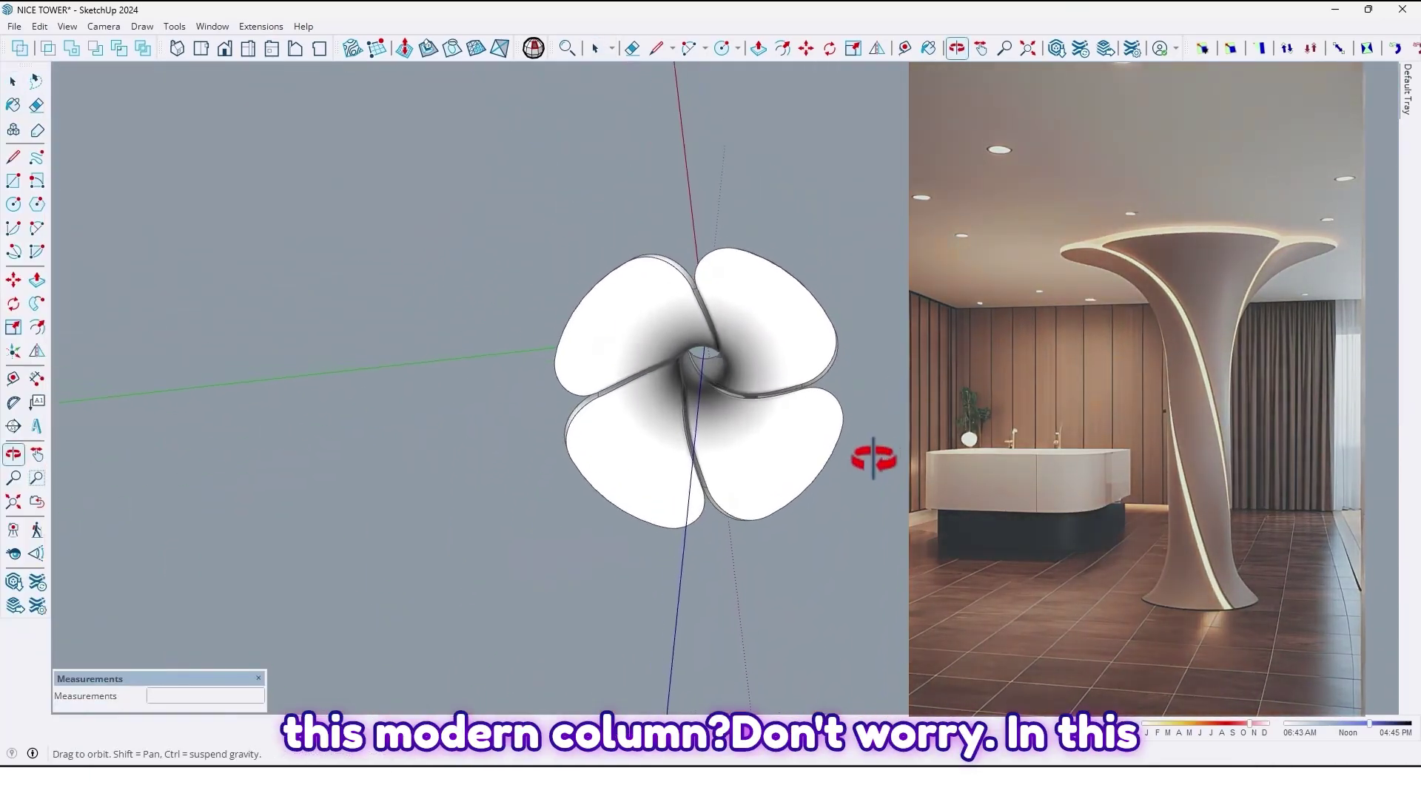
{"action": "mouse_move", "coordinate": [873, 459]}
{"action": "middle_mouse_down"}
{"action": "mouse_move", "coordinate": [1122, 729]}
{"action": "mouse_move", "coordinate": [818, 644]}
{"action": "mouse_move", "coordinate": [888, 619]}
{"action": "mouse_move", "coordinate": [851, 240]}
{"action": "mouse_move", "coordinate": [429, 241]}
{"action": "mouse_move", "coordinate": [826, 333]}
{"action": "mouse_move", "coordinate": [751, 259]}
{"action": "mouse_move", "coordinate": [548, 292]}
{"action": "mouse_move", "coordinate": [270, 279]}
{"action": "mouse_move", "coordinate": [440, 264]}
{"action": "mouse_move", "coordinate": [282, 300]}
{"action": "mouse_move", "coordinate": [770, 189]}
{"action": "middle_mouse_up"}
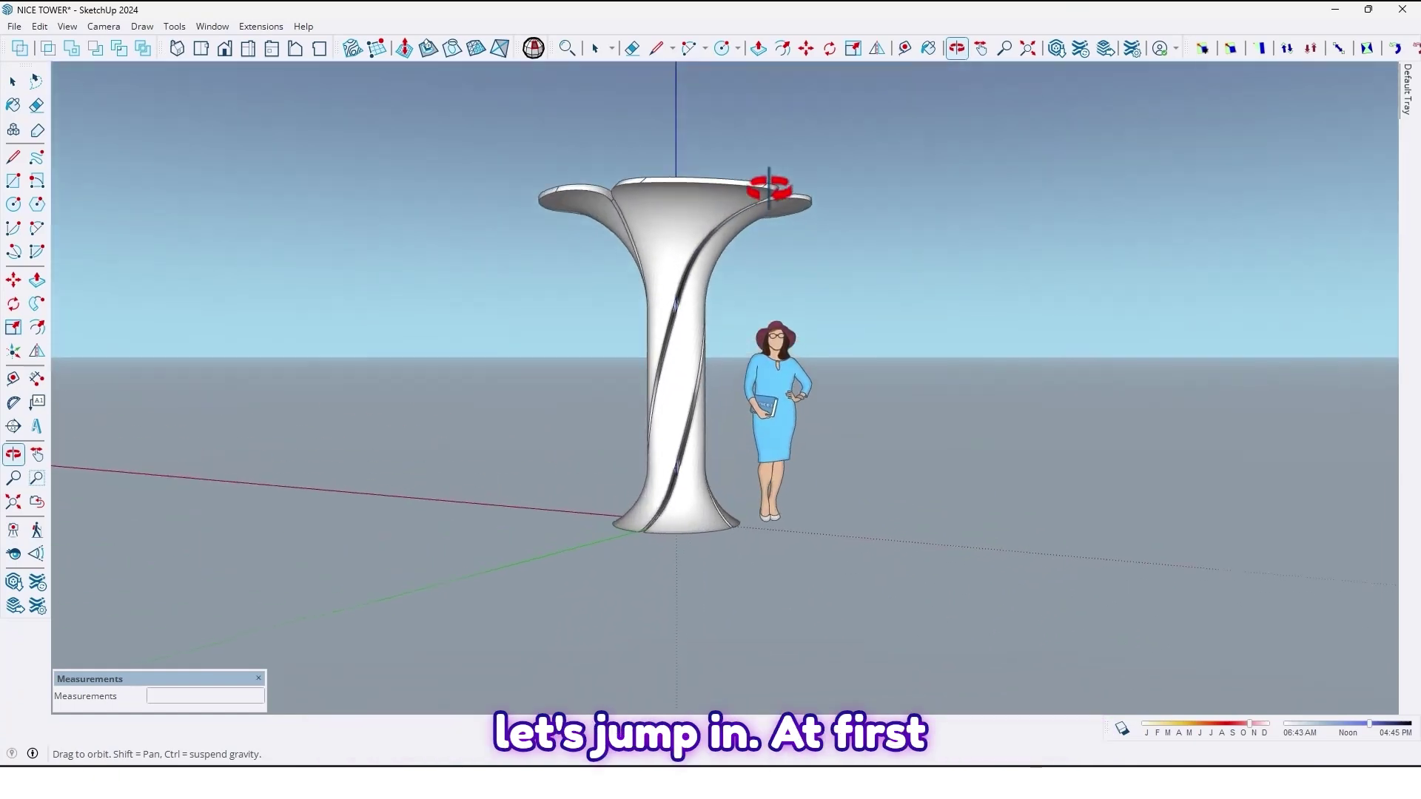
{"action": "middle_click_drag", "start_coordinate": [1192, 185], "coordinate": [1332, 359]}
{"action": "key", "text": "r"}
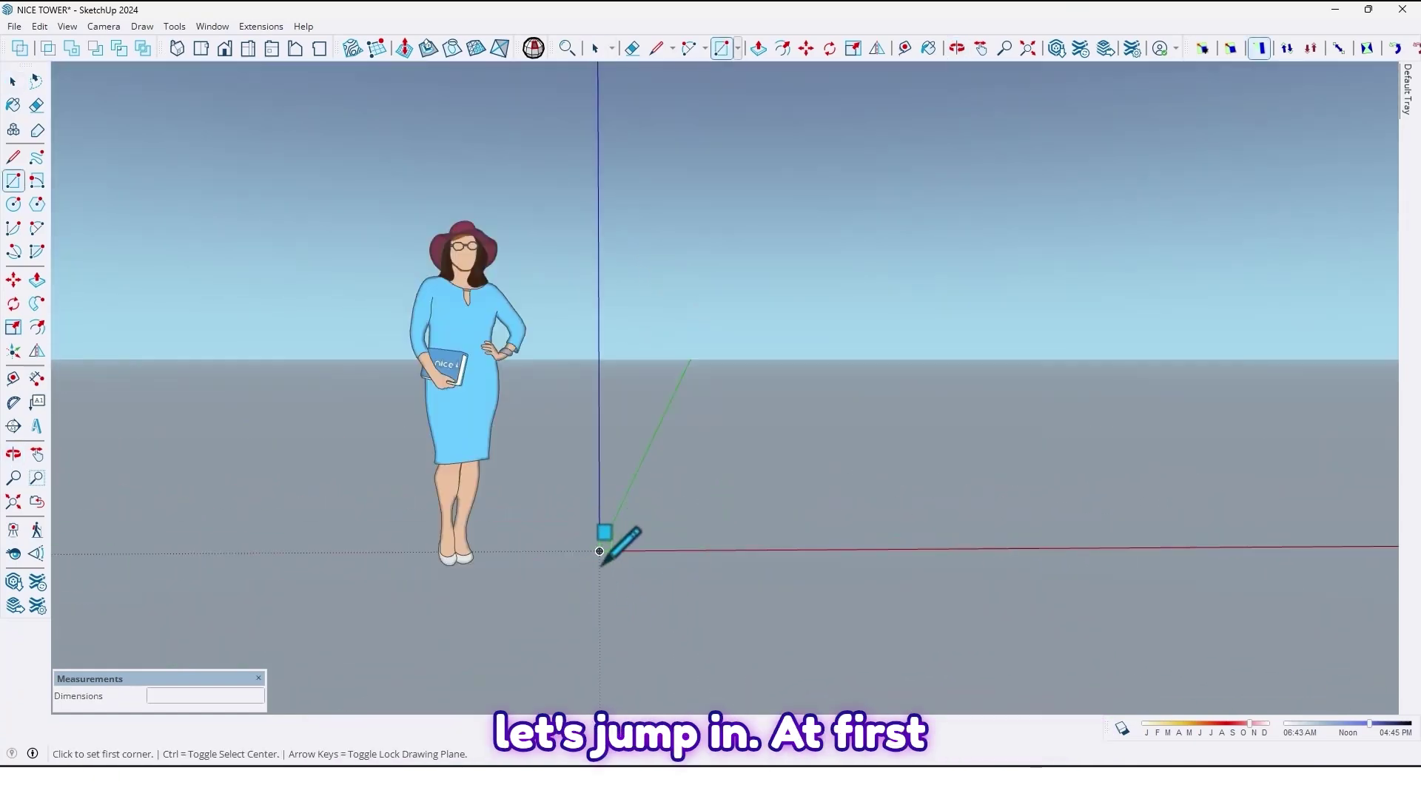
{"action": "left_click", "coordinate": [600, 552]}
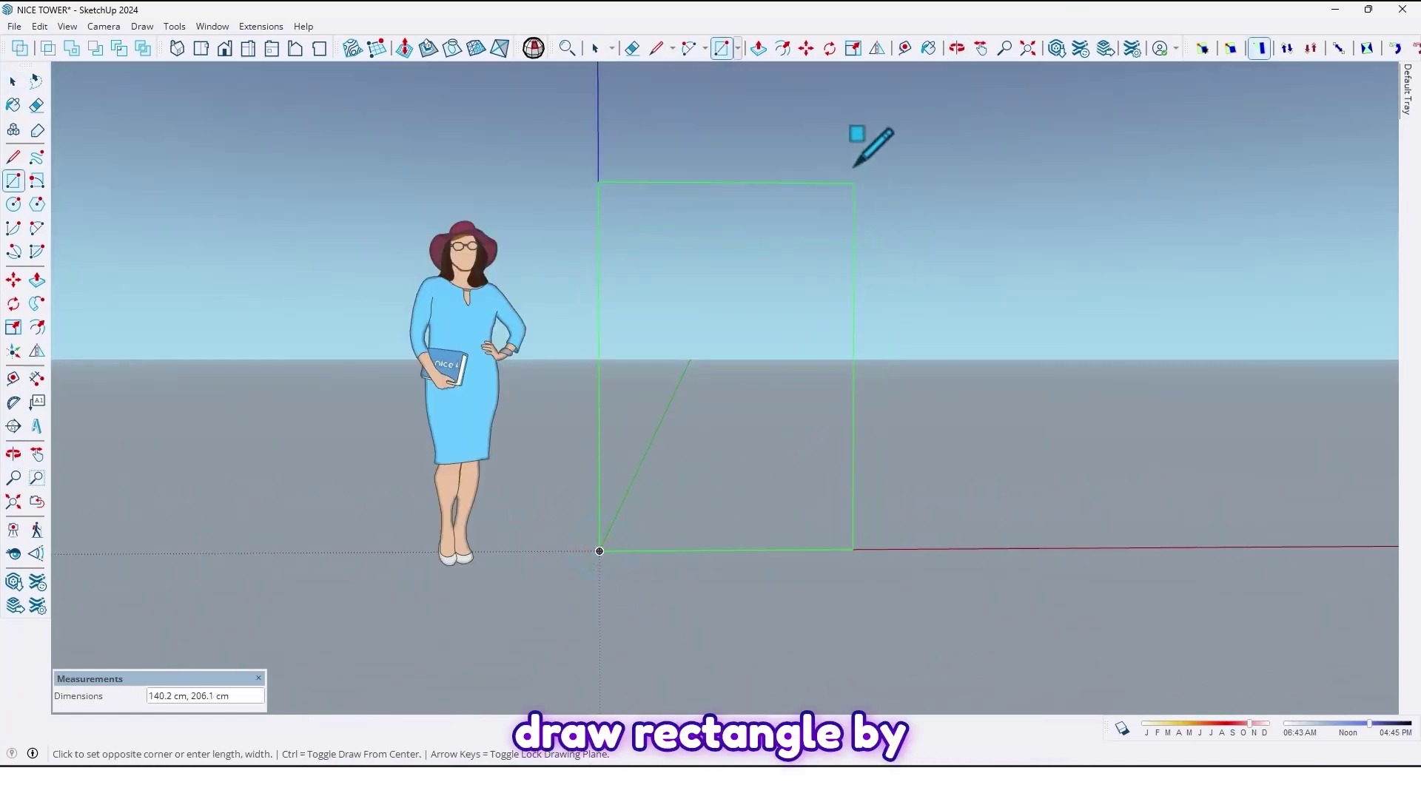
{"action": "type", "text": "120,280"}
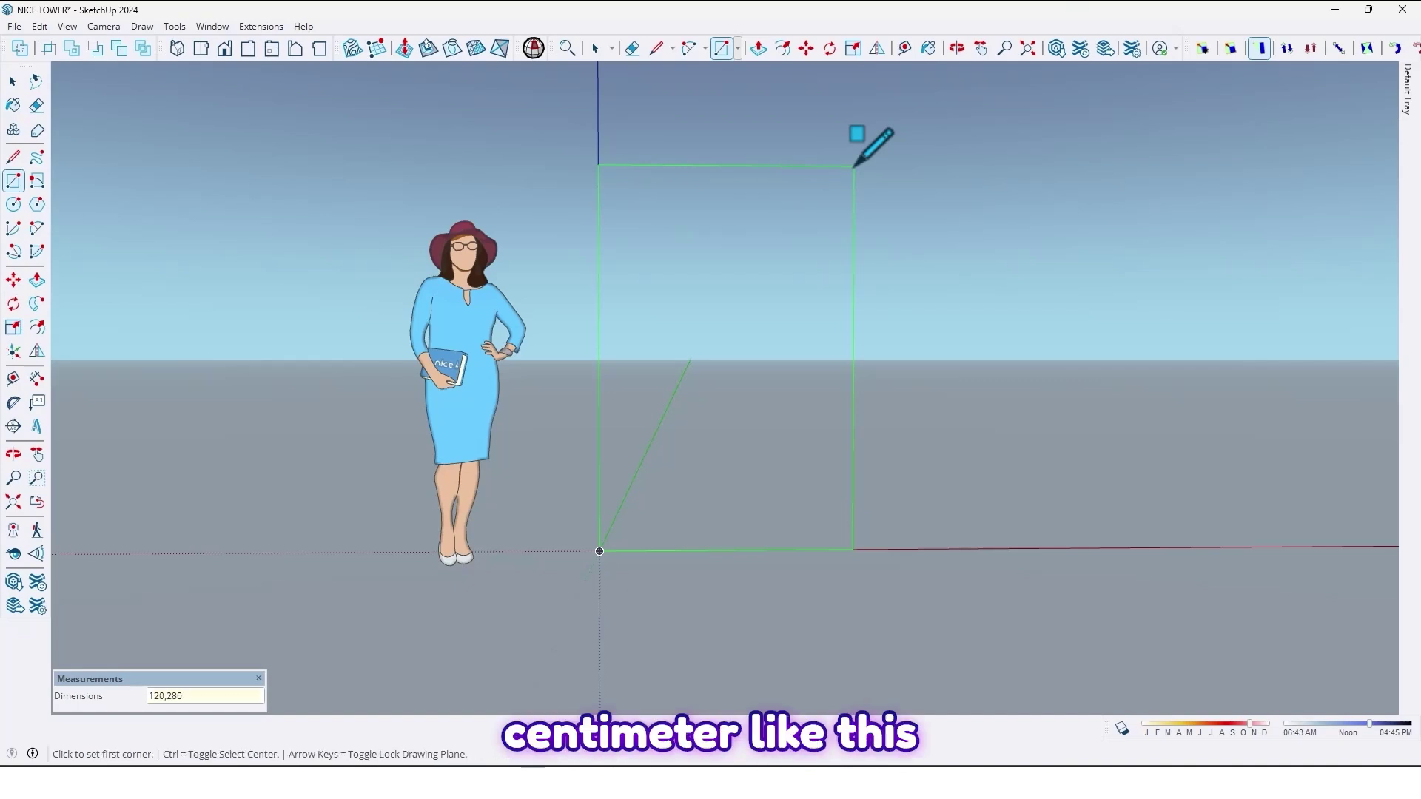
{"action": "key", "text": "Return"}
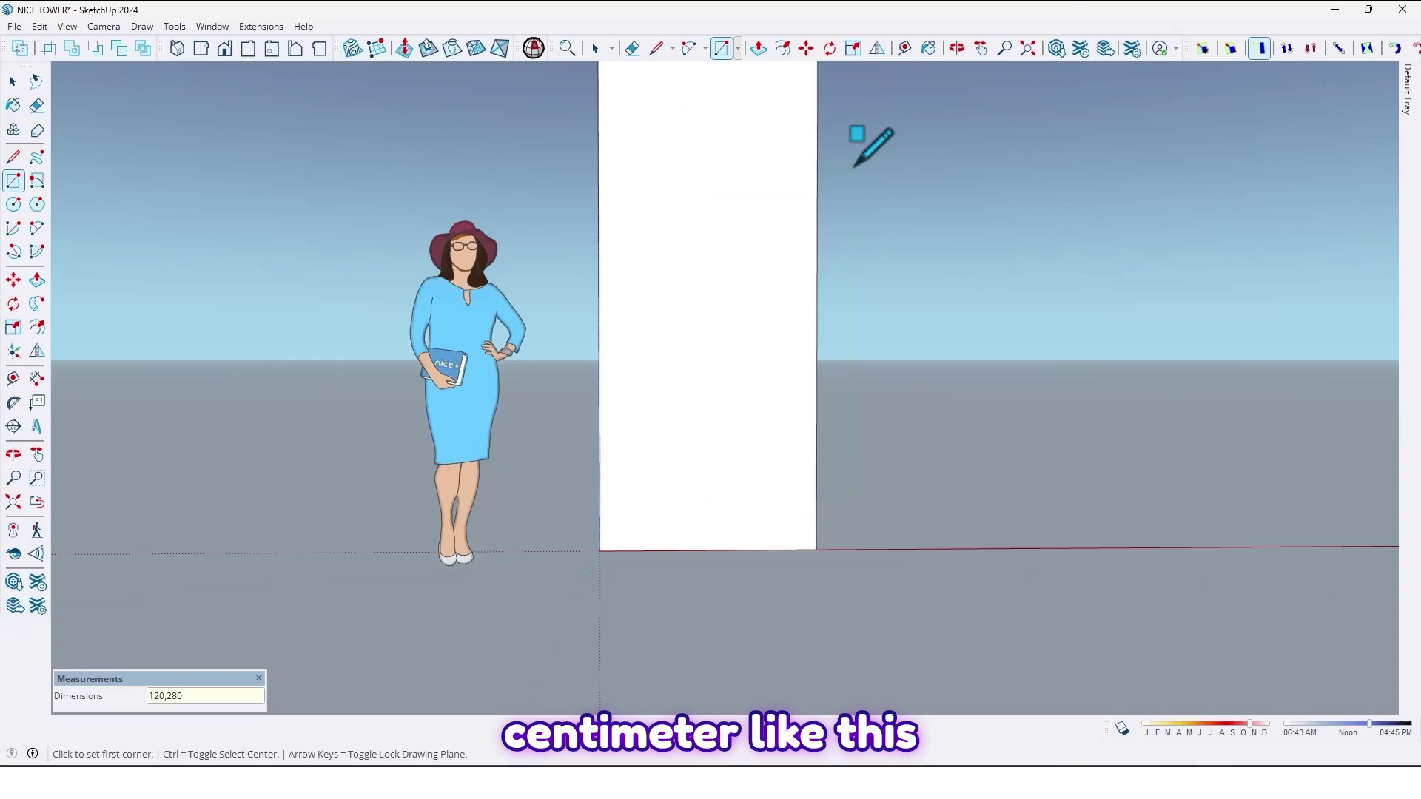
{"action": "scroll", "coordinate": [841, 212], "scroll_direction": "down", "scroll_amount": 2}
- Copy the rectangle's left edge 25 cm inward as a vertical dividing line
{"action": "mouse_move", "coordinate": [818, 333]}
{"action": "middle_mouse_down"}
{"action": "mouse_move", "coordinate": [818, 381]}
{"action": "mouse_move", "coordinate": [755, 428]}
{"action": "middle_mouse_up"}
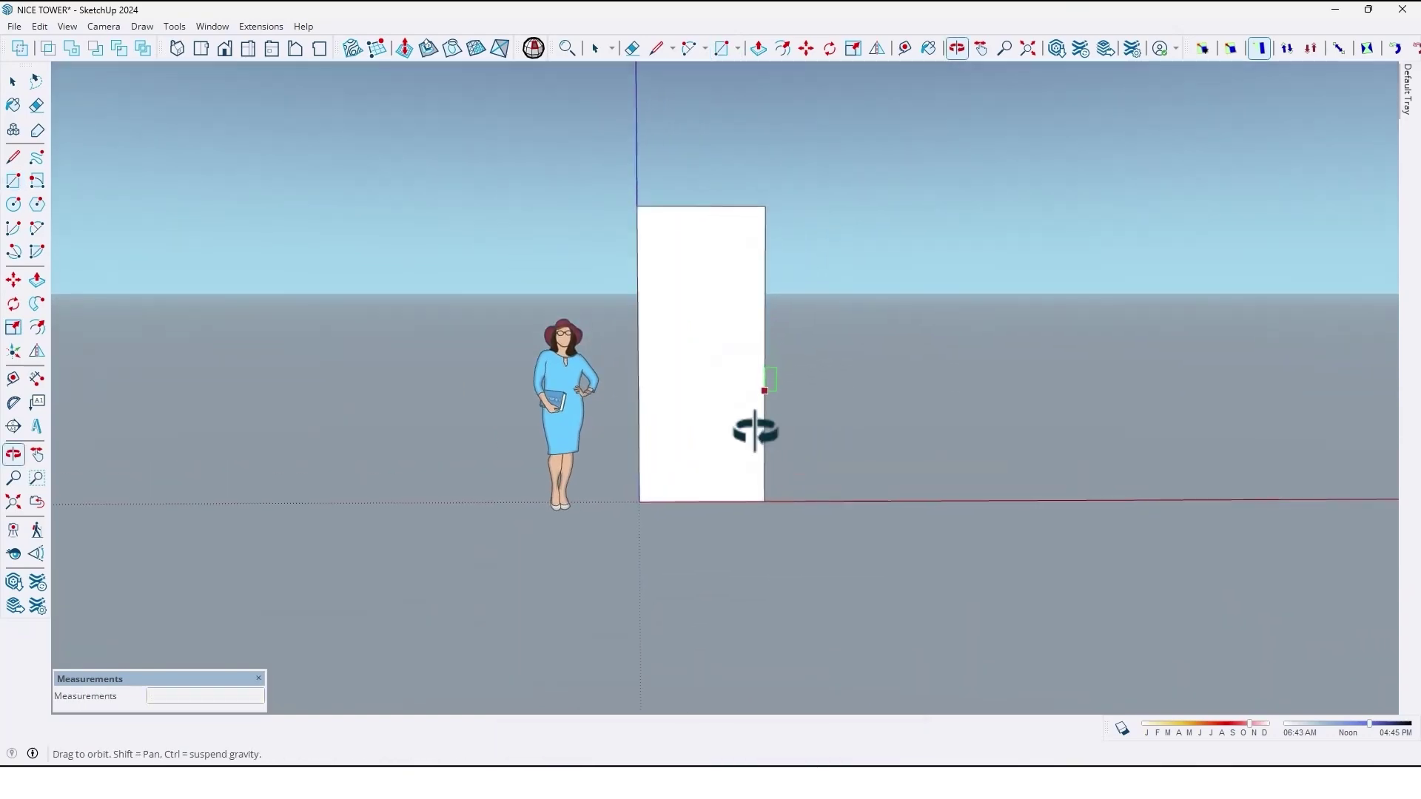
{"action": "scroll", "coordinate": [685, 316], "scroll_direction": "up", "scroll_amount": 2}
{"action": "middle_click_drag", "start_coordinate": [686, 316], "coordinate": [656, 323]}
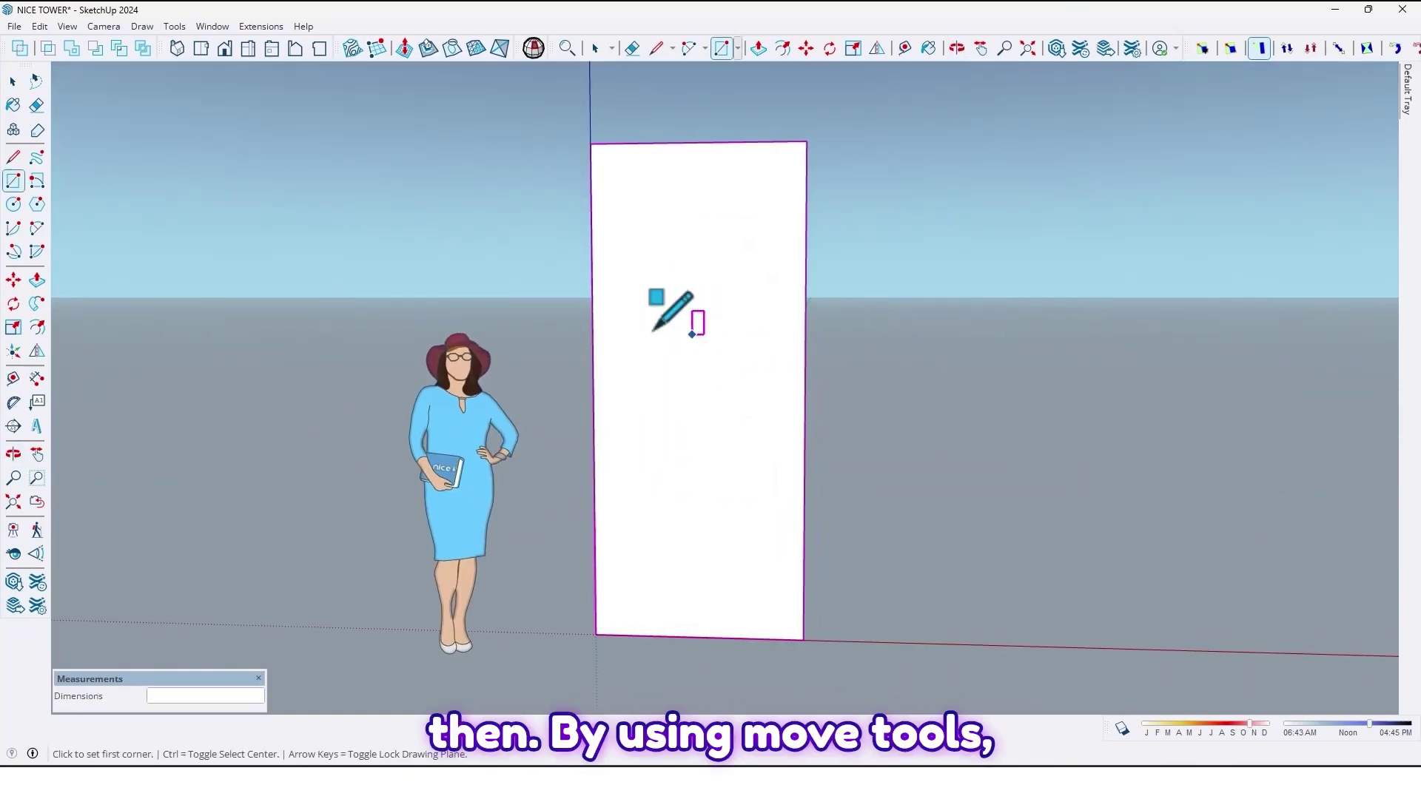
{"action": "scroll", "coordinate": [655, 325], "scroll_direction": "up", "scroll_amount": 2}
{"action": "key", "text": "m"}
{"action": "left_click", "coordinate": [579, 299]}
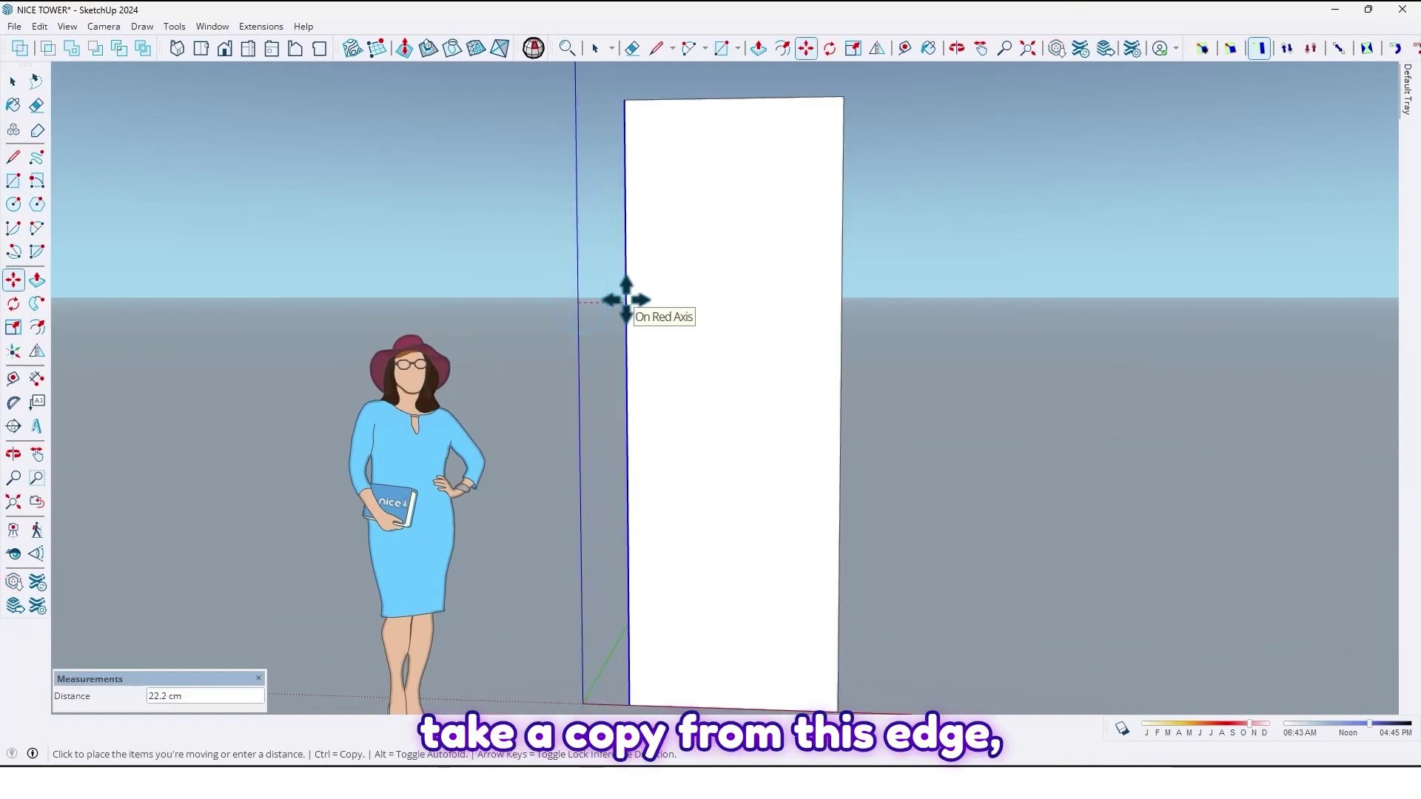
{"action": "key", "text": "ctrl"}
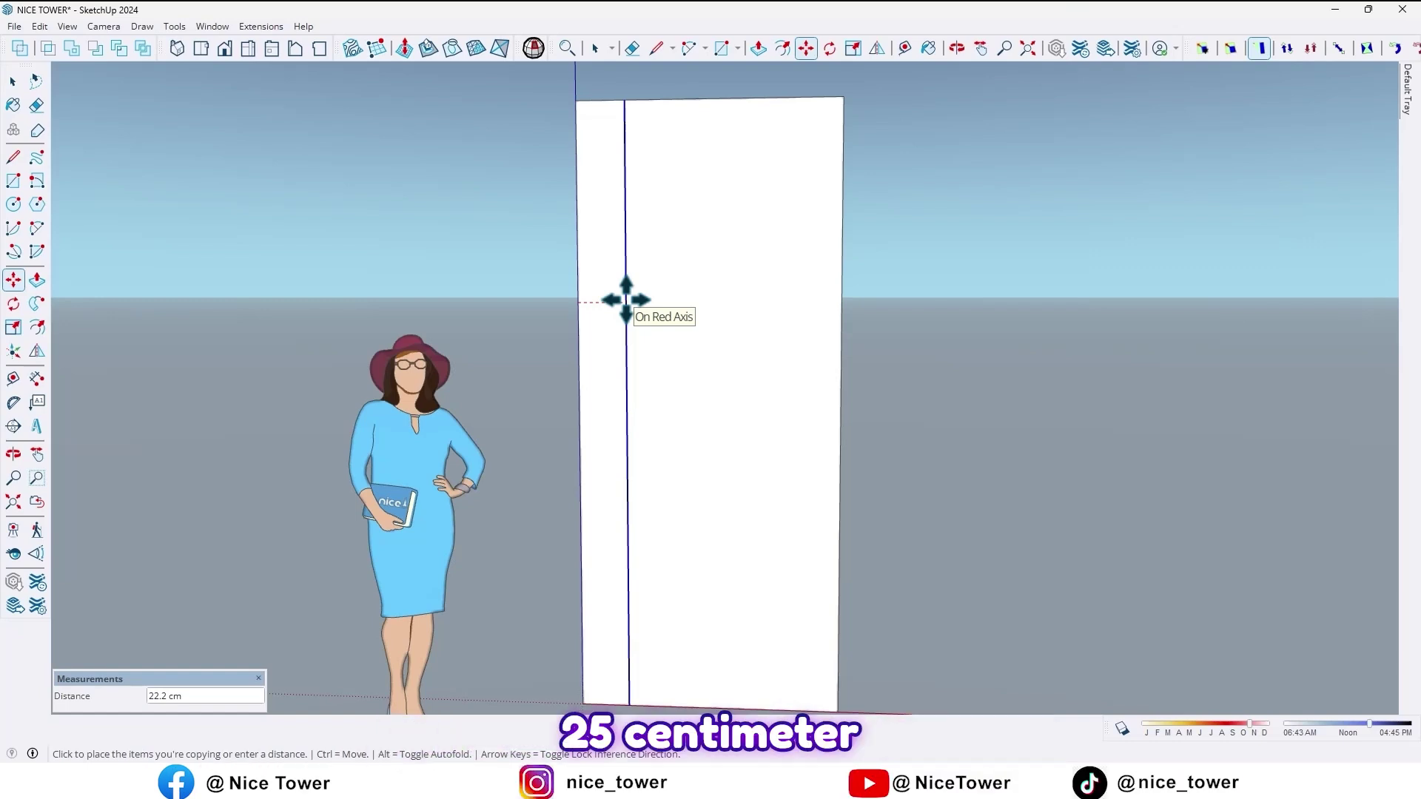
{"action": "type", "text": "25"}
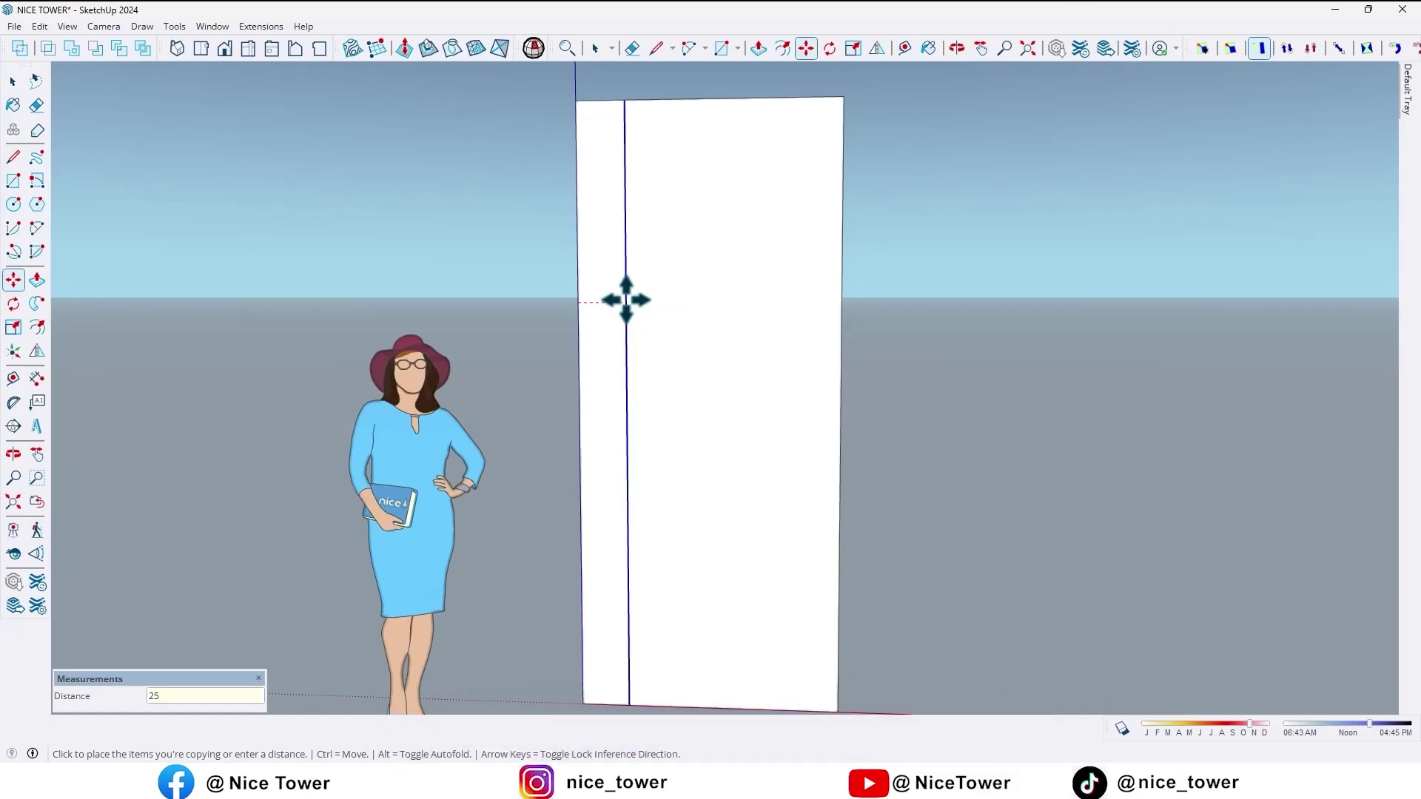
{"action": "key", "text": "Return"}
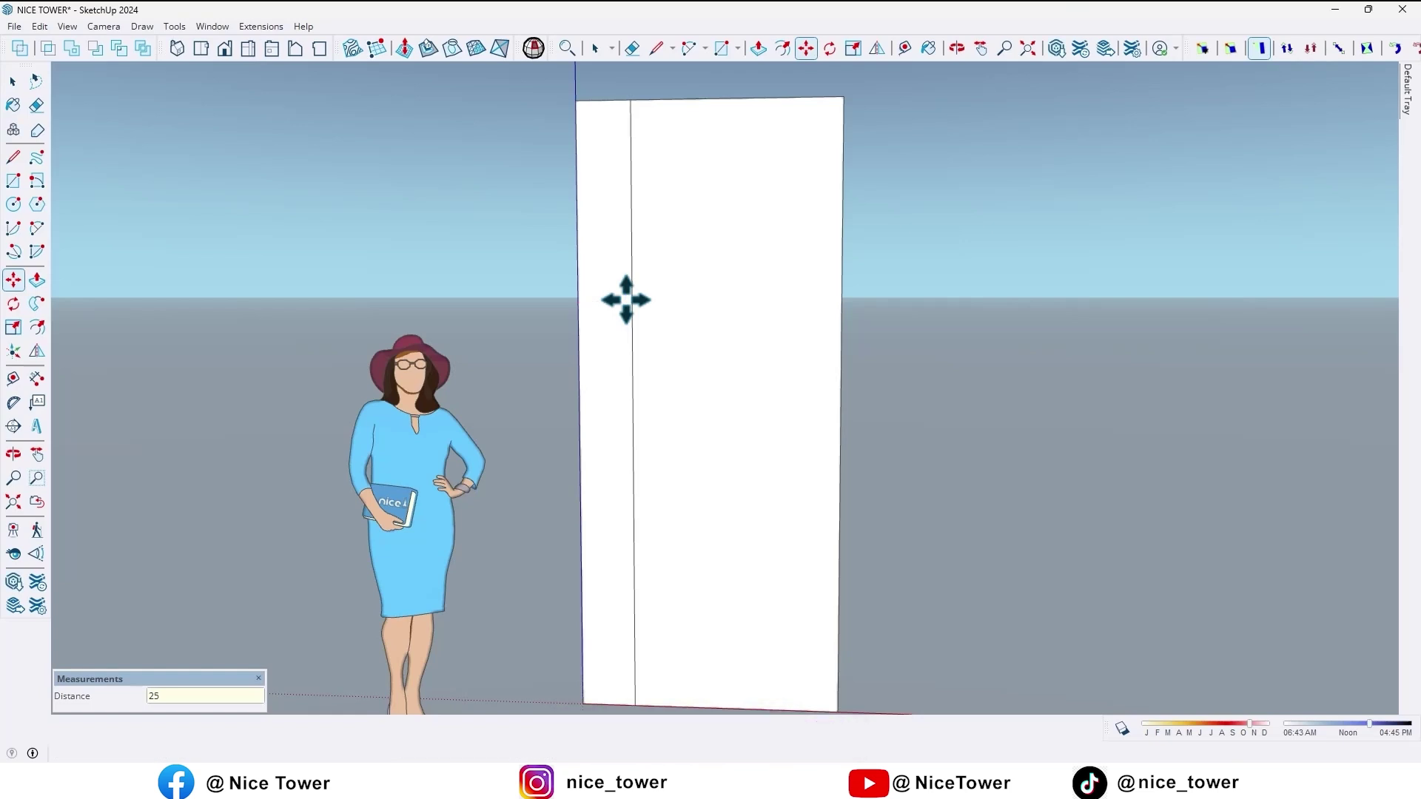
- Draw 2-Point Arcs from the inner line to the top-right corner and to the bottom edge
{"action": "left_click", "coordinate": [37, 228]}
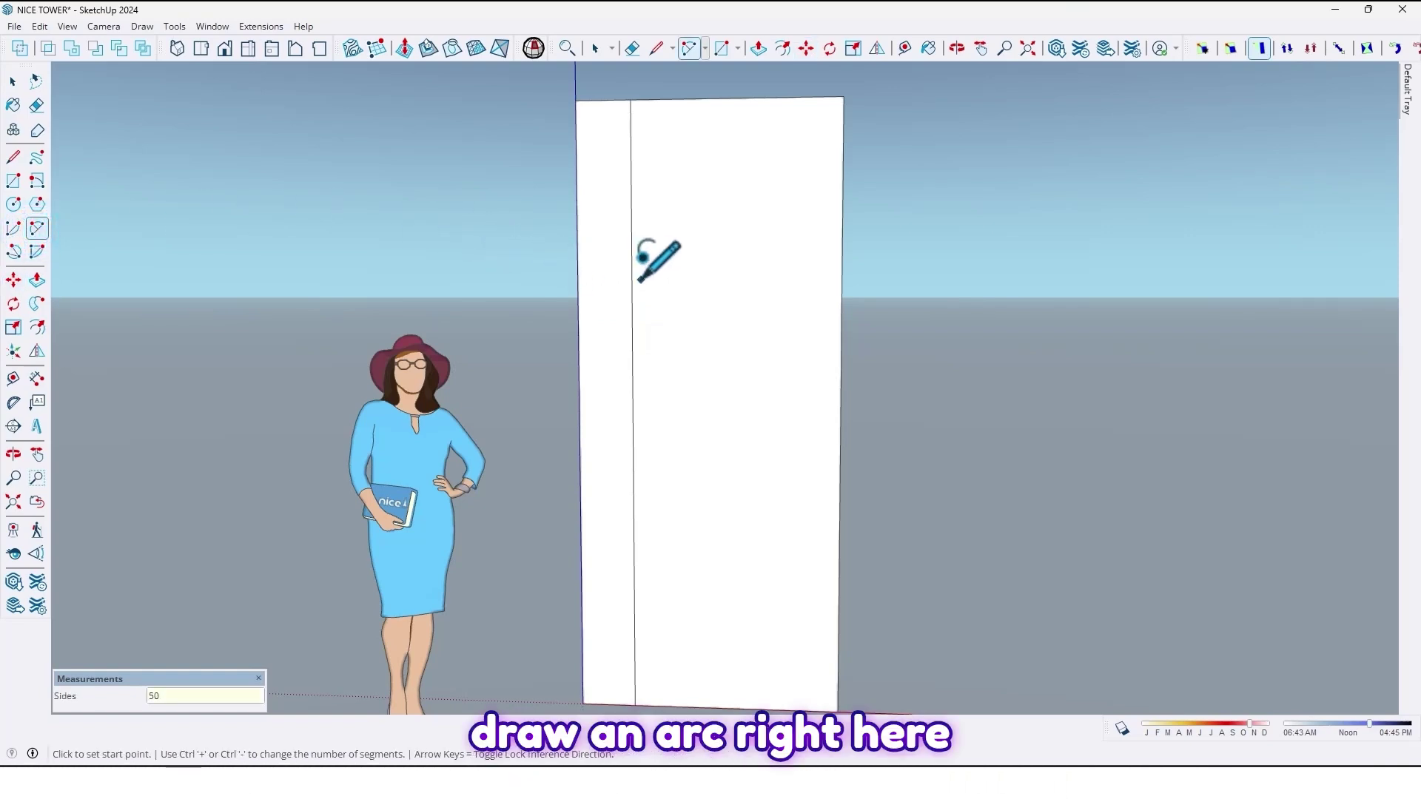
{"action": "left_click", "coordinate": [632, 309]}
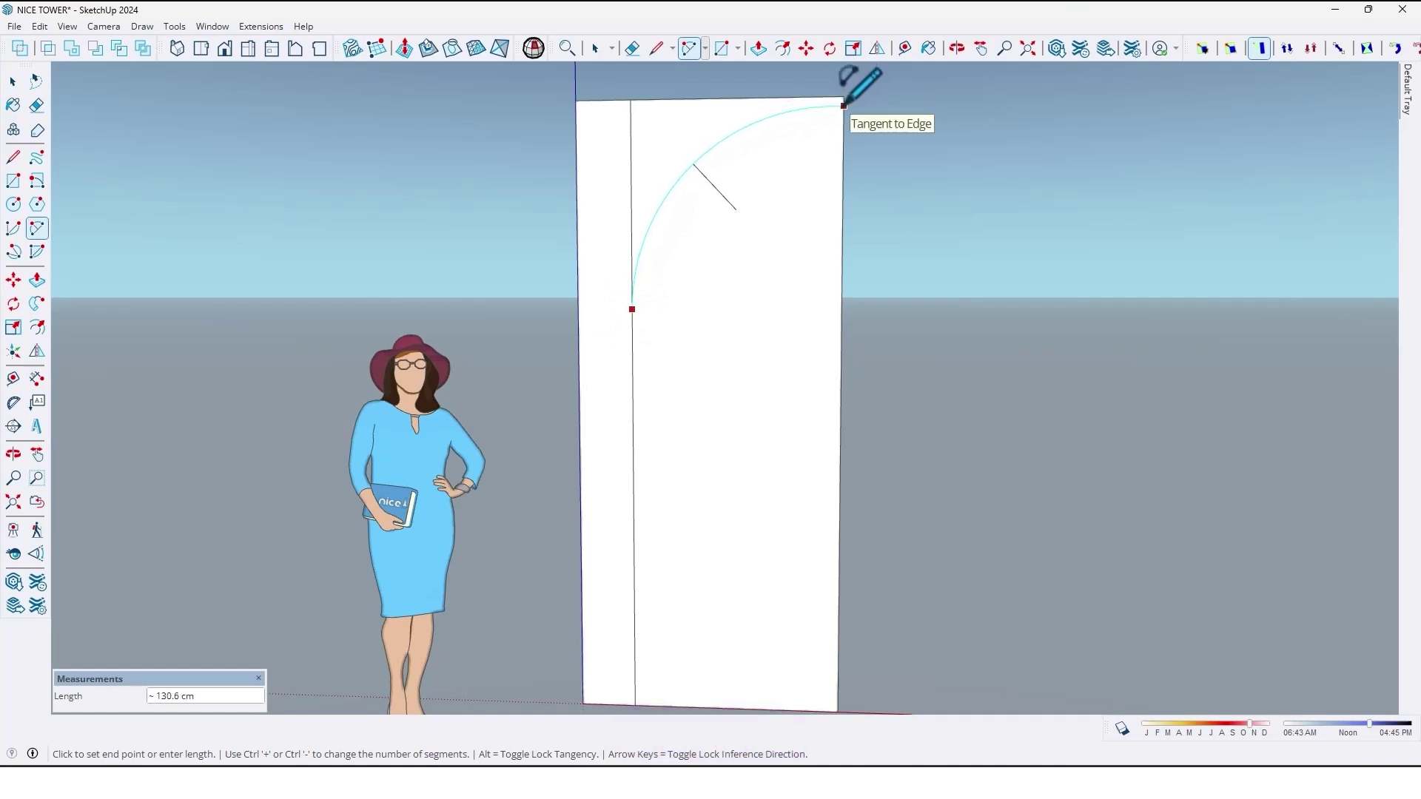
{"action": "left_click", "coordinate": [842, 106]}
{"action": "scroll", "coordinate": [634, 375], "scroll_direction": "down", "scroll_amount": 3}
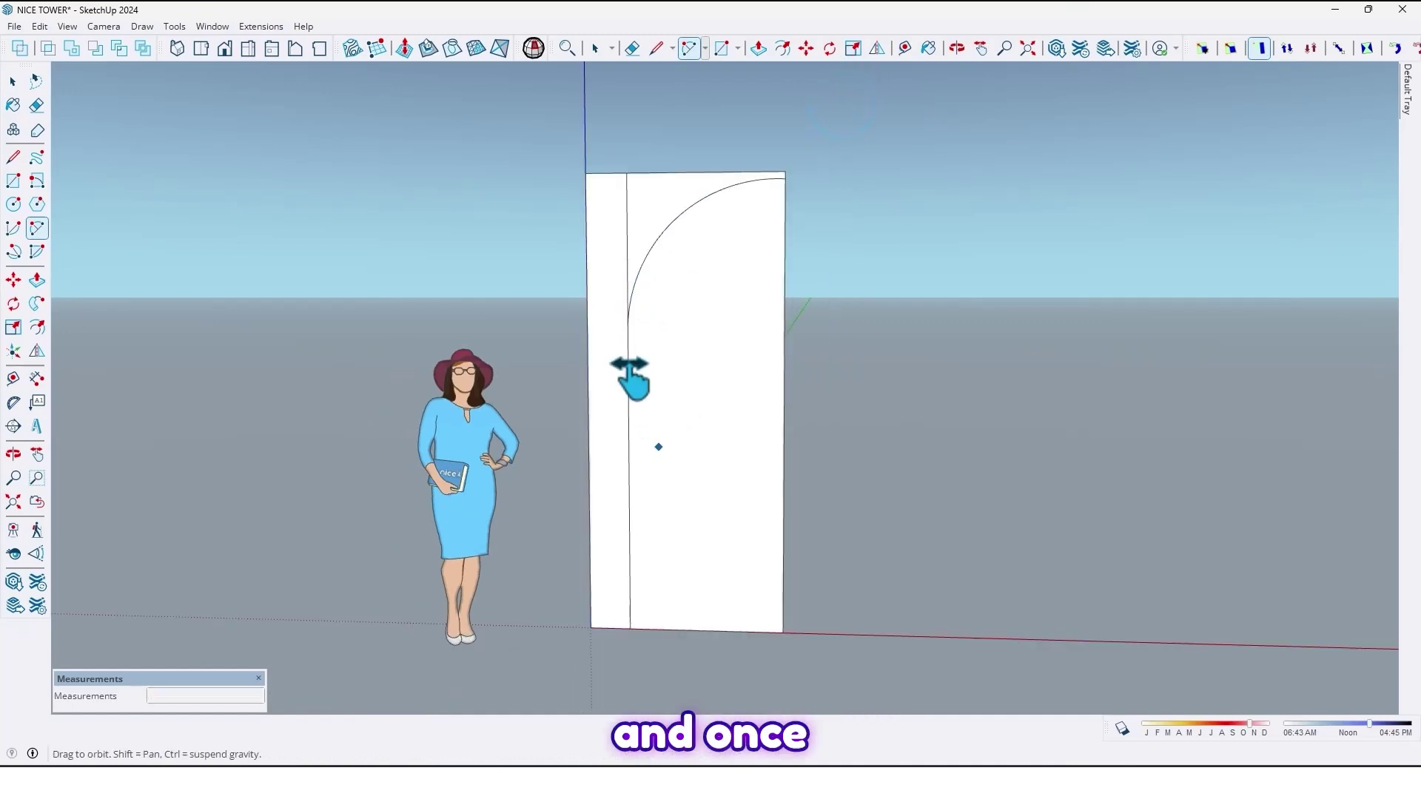
{"action": "scroll", "coordinate": [597, 351], "scroll_direction": "up", "scroll_amount": 2}
{"action": "scroll", "coordinate": [590, 389], "scroll_direction": "down", "scroll_amount": 2}
{"action": "scroll", "coordinate": [581, 455], "scroll_direction": "up", "scroll_amount": 2}
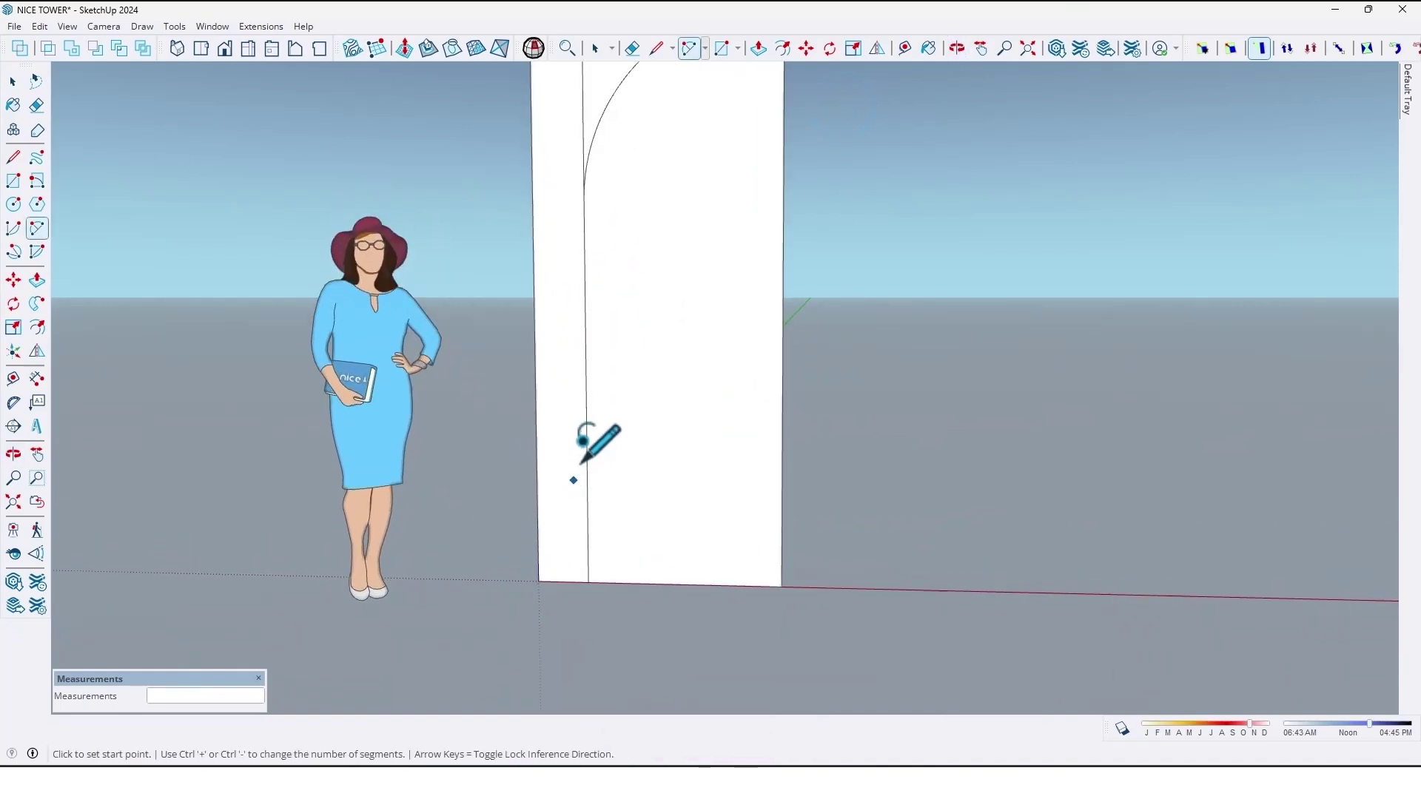
{"action": "left_click", "coordinate": [584, 481]}
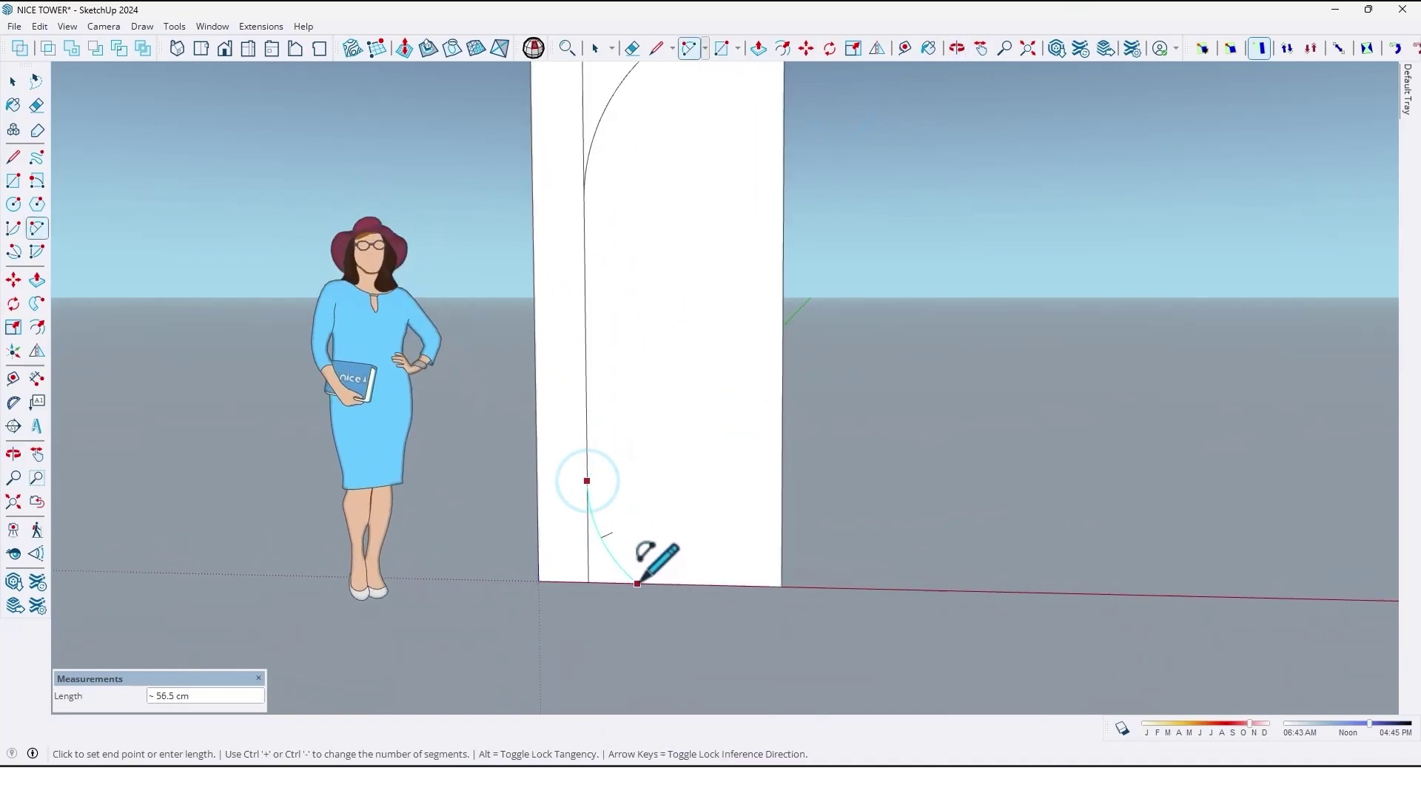
{"action": "left_click", "coordinate": [649, 580]}
{"action": "scroll", "coordinate": [650, 580], "scroll_direction": "down", "scroll_amount": 2}
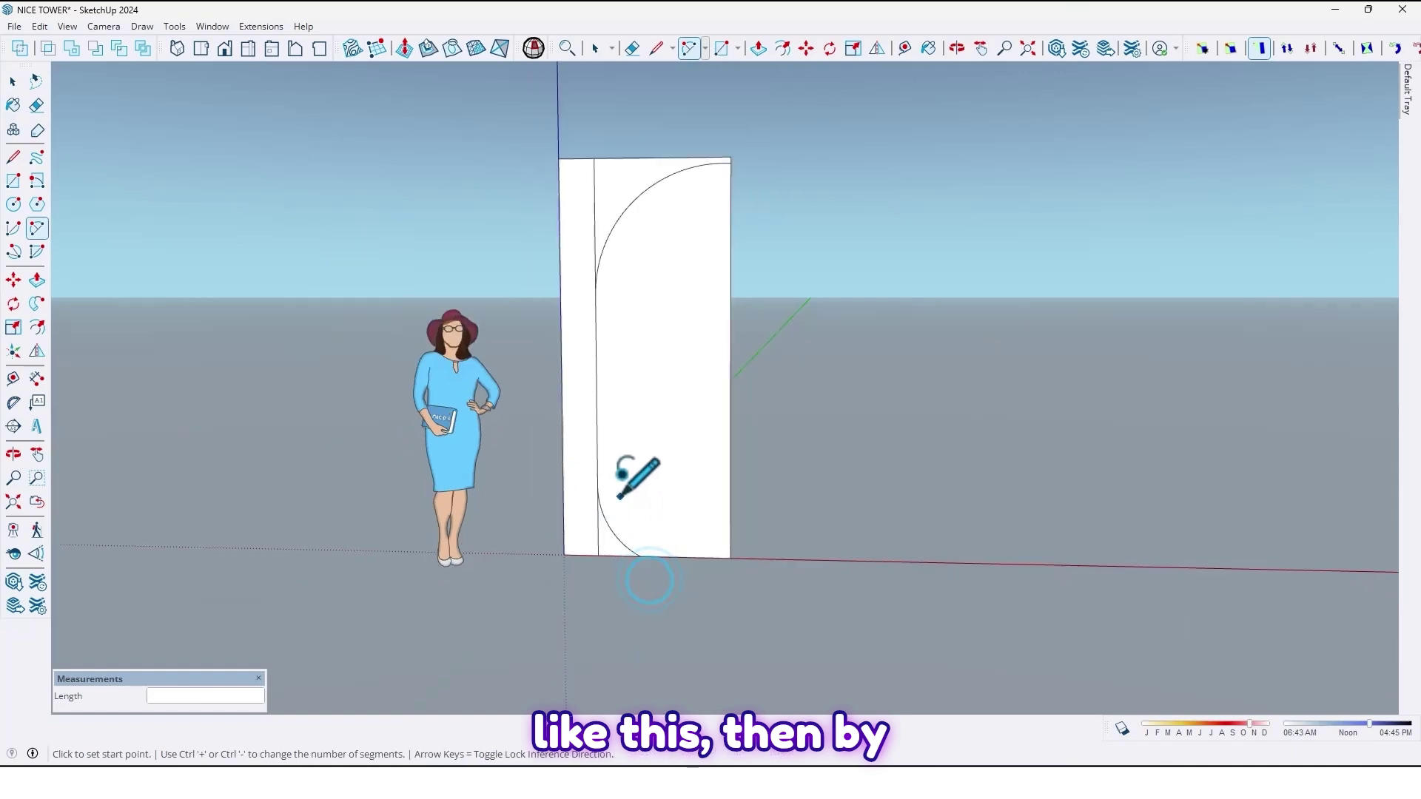
{"action": "scroll", "coordinate": [602, 238], "scroll_direction": "up", "scroll_amount": 1}
- Erase the face and stray edges lying right of both arcs
{"action": "middle_click_drag", "start_coordinate": [603, 238], "coordinate": [589, 317], "text": "shift"}
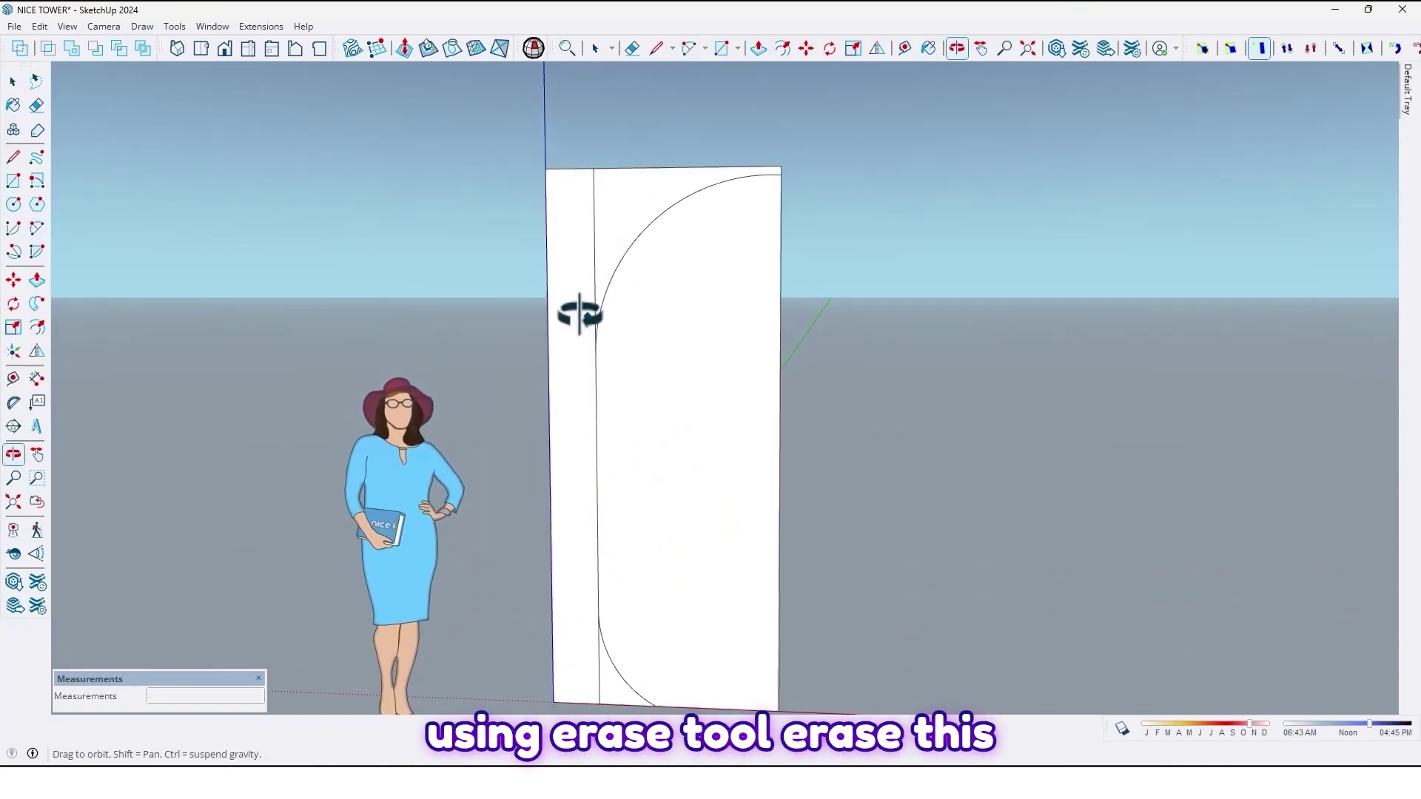
{"action": "key", "text": "e"}
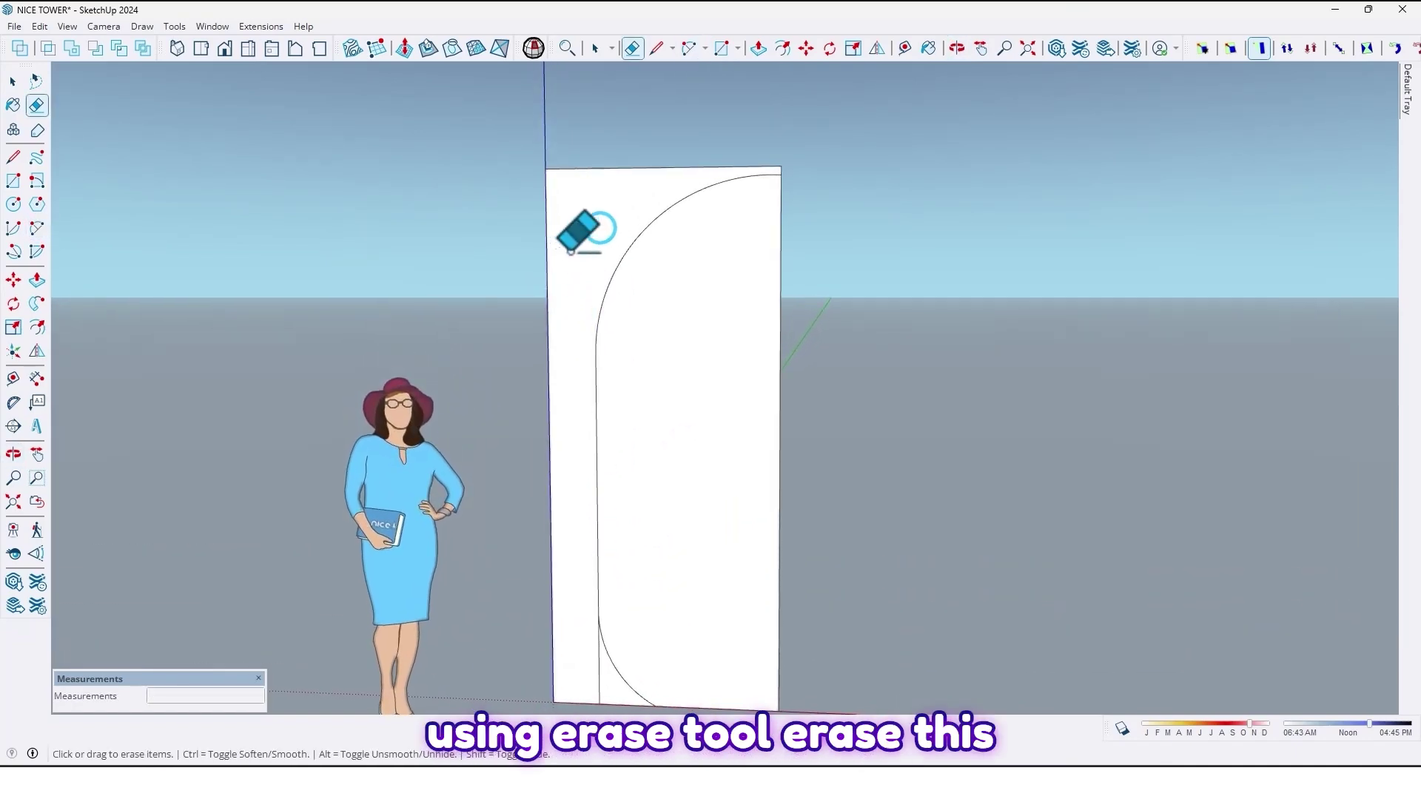
{"action": "scroll", "coordinate": [588, 229], "scroll_direction": "down", "scroll_amount": 1}
{"action": "scroll", "coordinate": [586, 238], "scroll_direction": "down", "scroll_amount": 1}
{"action": "scroll", "coordinate": [603, 466], "scroll_direction": "up", "scroll_amount": 3}
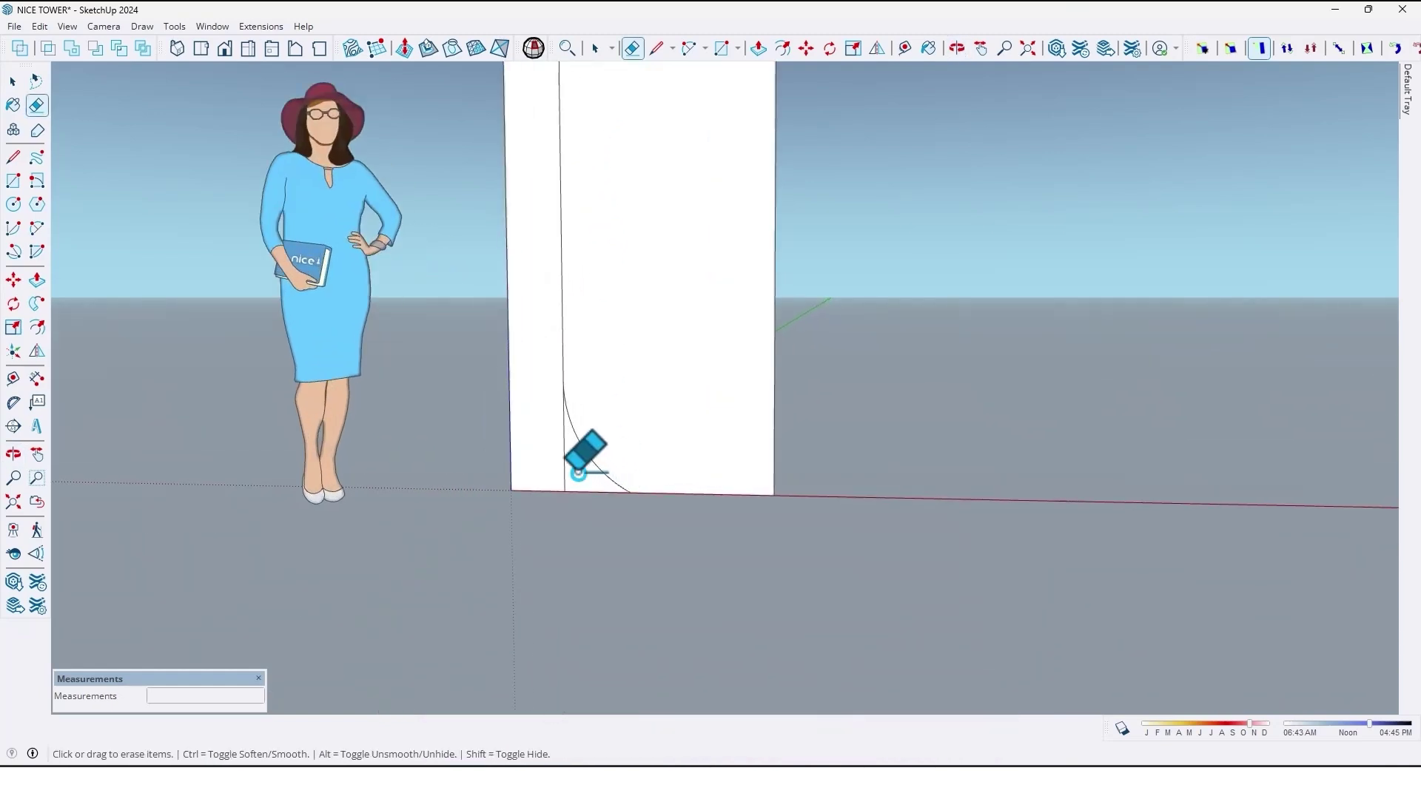
{"action": "scroll", "coordinate": [570, 455], "scroll_direction": "down", "scroll_amount": 2}
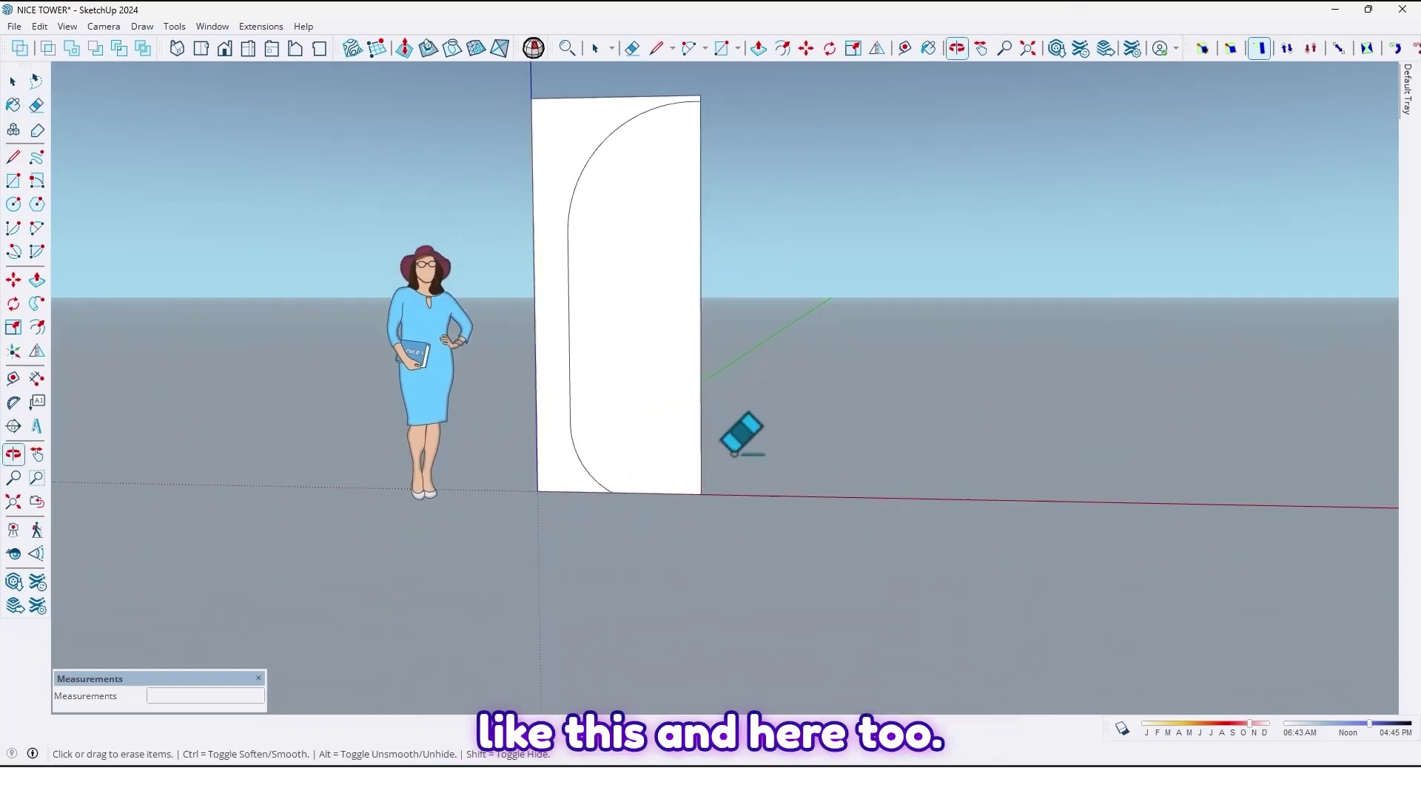
{"action": "left_click_drag", "start_coordinate": [651, 545], "coordinate": [666, 477]}
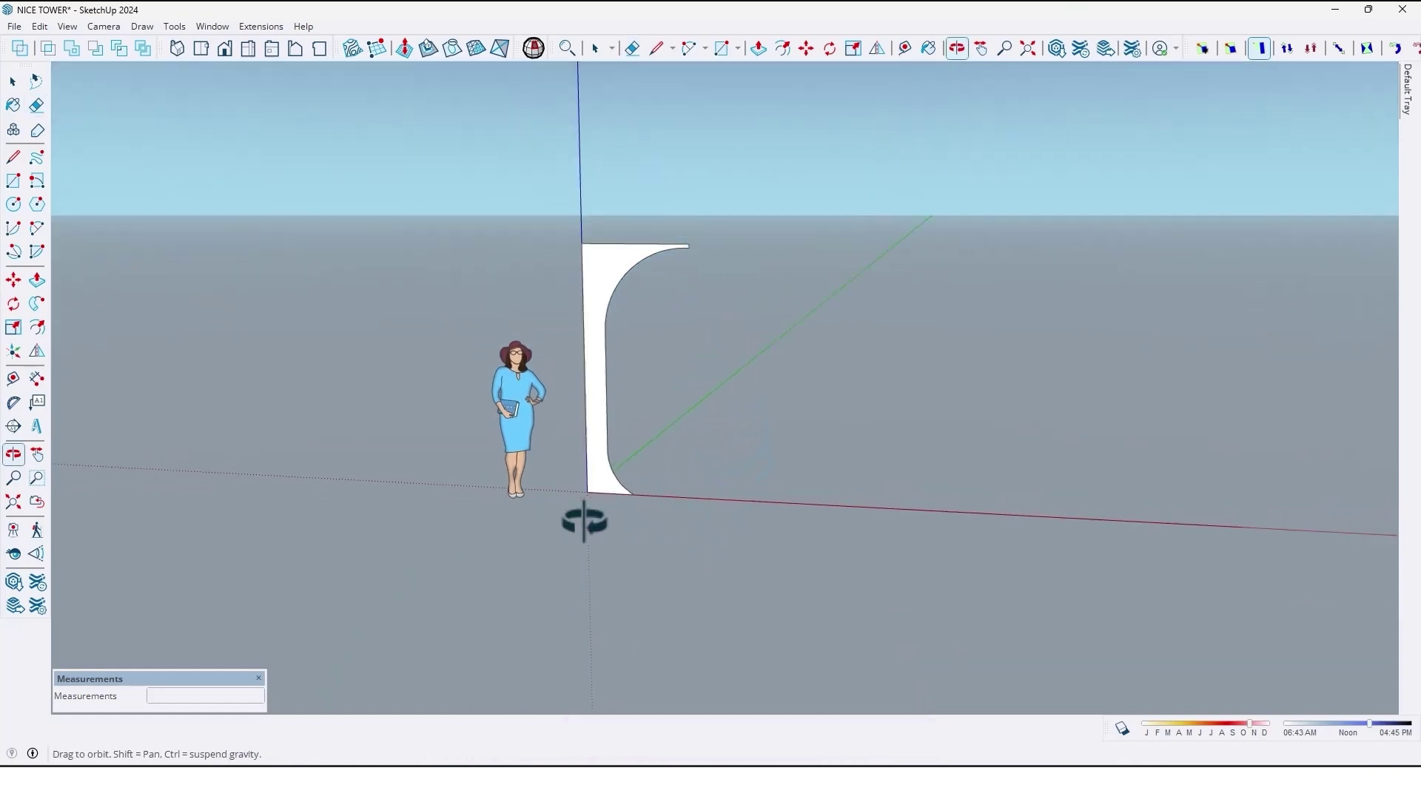
{"action": "mouse_move", "coordinate": [587, 517]}
{"action": "middle_mouse_down"}
{"action": "mouse_move", "coordinate": [595, 280]}
{"action": "mouse_move", "coordinate": [659, 279]}
{"action": "middle_mouse_up"}
- Select the upper curved edge and inner vertical edge, then offset them 4 cm
{"action": "mouse_move", "coordinate": [647, 222]}
{"action": "middle_mouse_down"}
{"action": "mouse_move", "coordinate": [666, 300]}
{"action": "mouse_move", "coordinate": [692, 292]}
{"action": "mouse_move", "coordinate": [650, 237]}
{"action": "mouse_move", "coordinate": [620, 412]}
{"action": "middle_mouse_up"}
{"action": "left_click", "coordinate": [625, 208]}
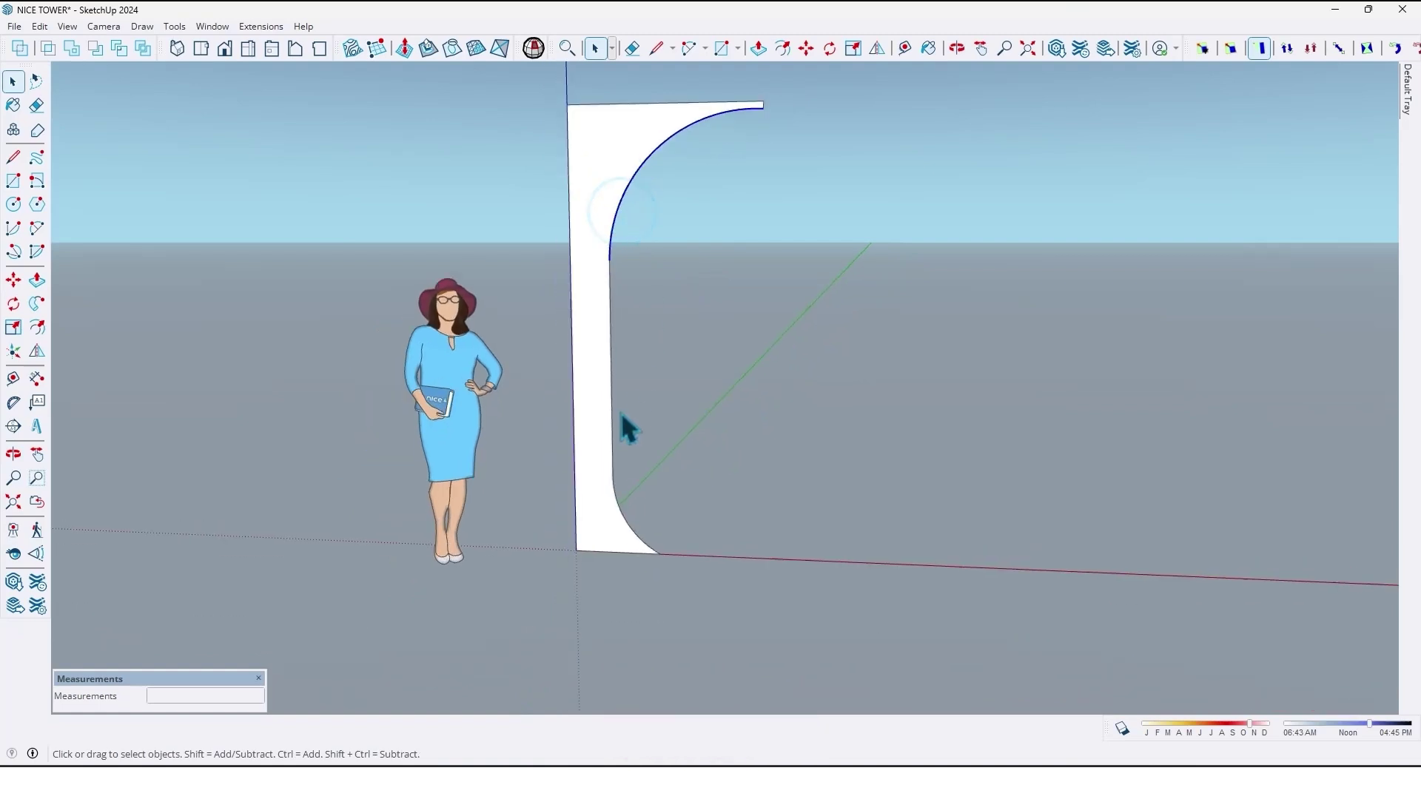
{"action": "scroll", "coordinate": [620, 411], "scroll_direction": "up", "scroll_amount": 2}
{"action": "left_click", "coordinate": [611, 371], "text": "shift"}
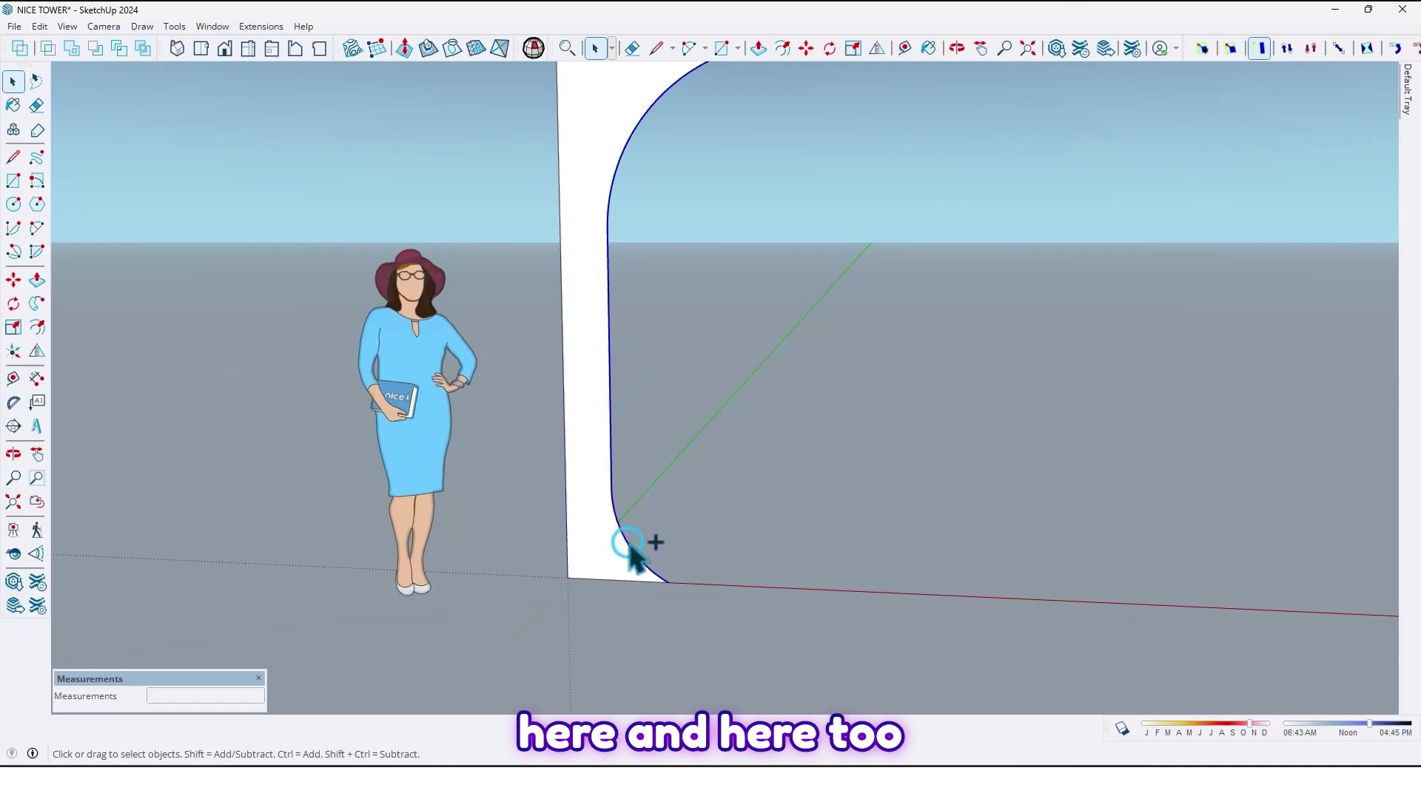
{"action": "scroll", "coordinate": [634, 539], "scroll_direction": "down", "scroll_amount": 3}
{"action": "mouse_move", "coordinate": [619, 444]}
{"action": "middle_mouse_down"}
{"action": "mouse_move", "coordinate": [585, 411]}
{"action": "mouse_move", "coordinate": [629, 359]}
{"action": "middle_mouse_up"}
{"action": "key", "text": "f"}
{"action": "scroll", "coordinate": [587, 412], "scroll_direction": "up", "scroll_amount": 2}
{"action": "key", "text": "space"}
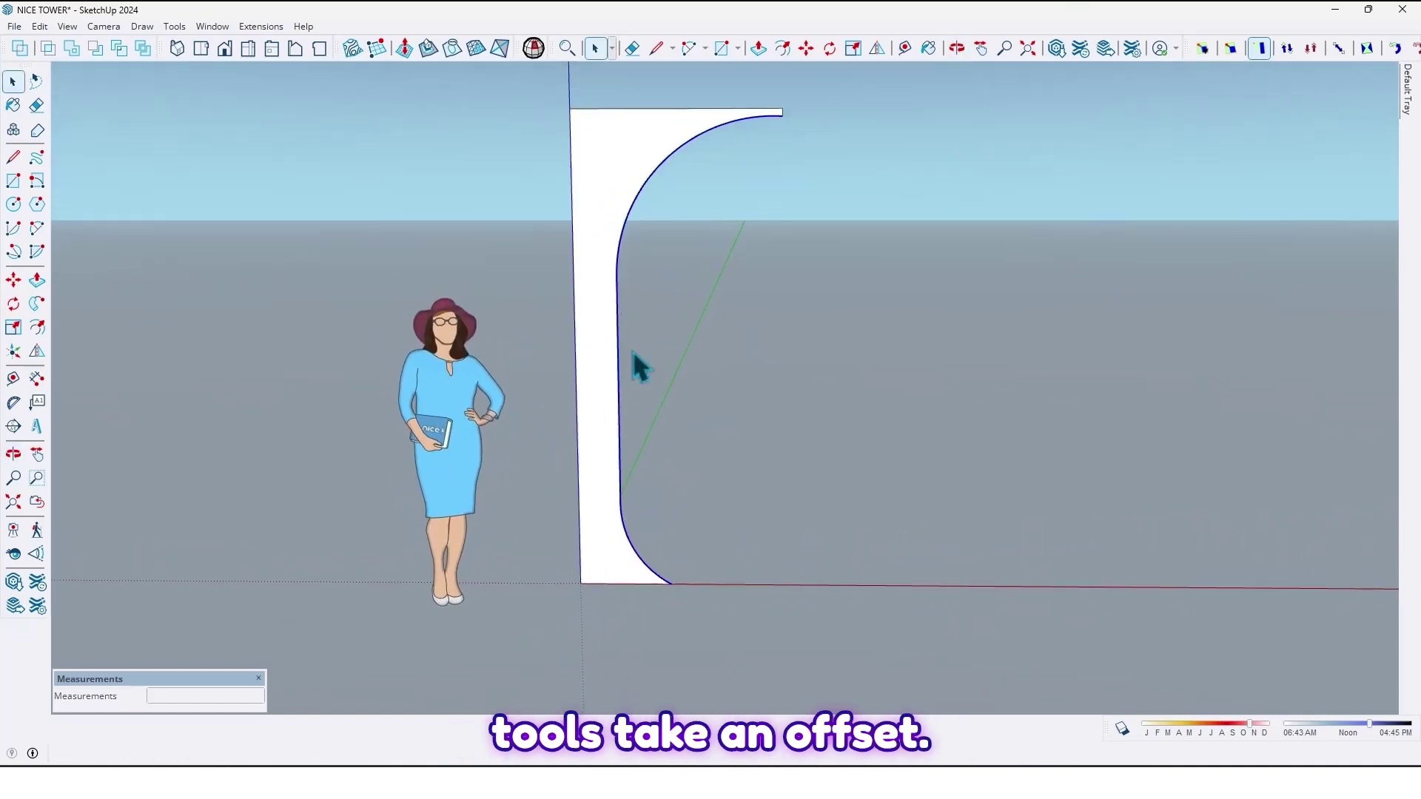
{"action": "left_click", "coordinate": [621, 328]}
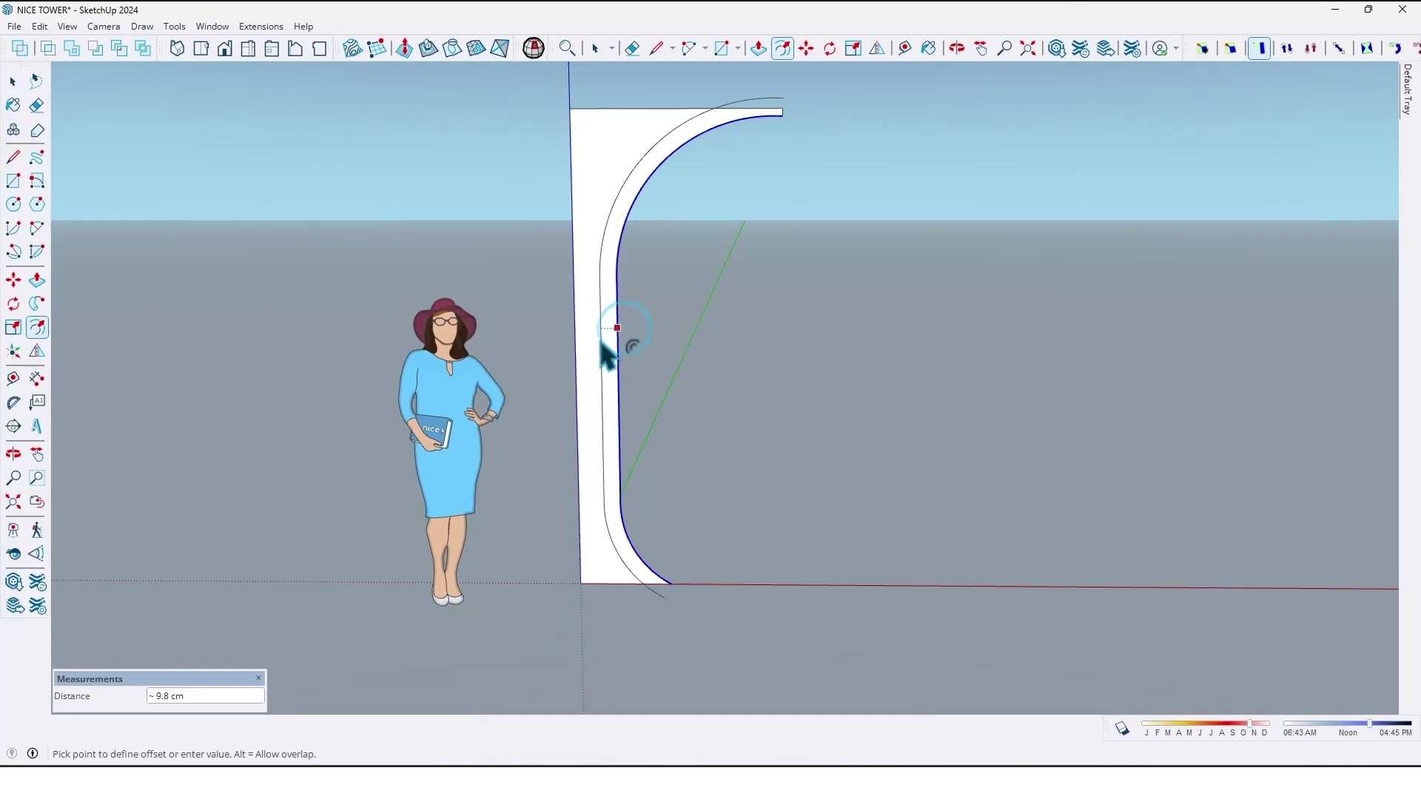
{"action": "type", "text": "4"}
{"action": "key", "text": "Return"}
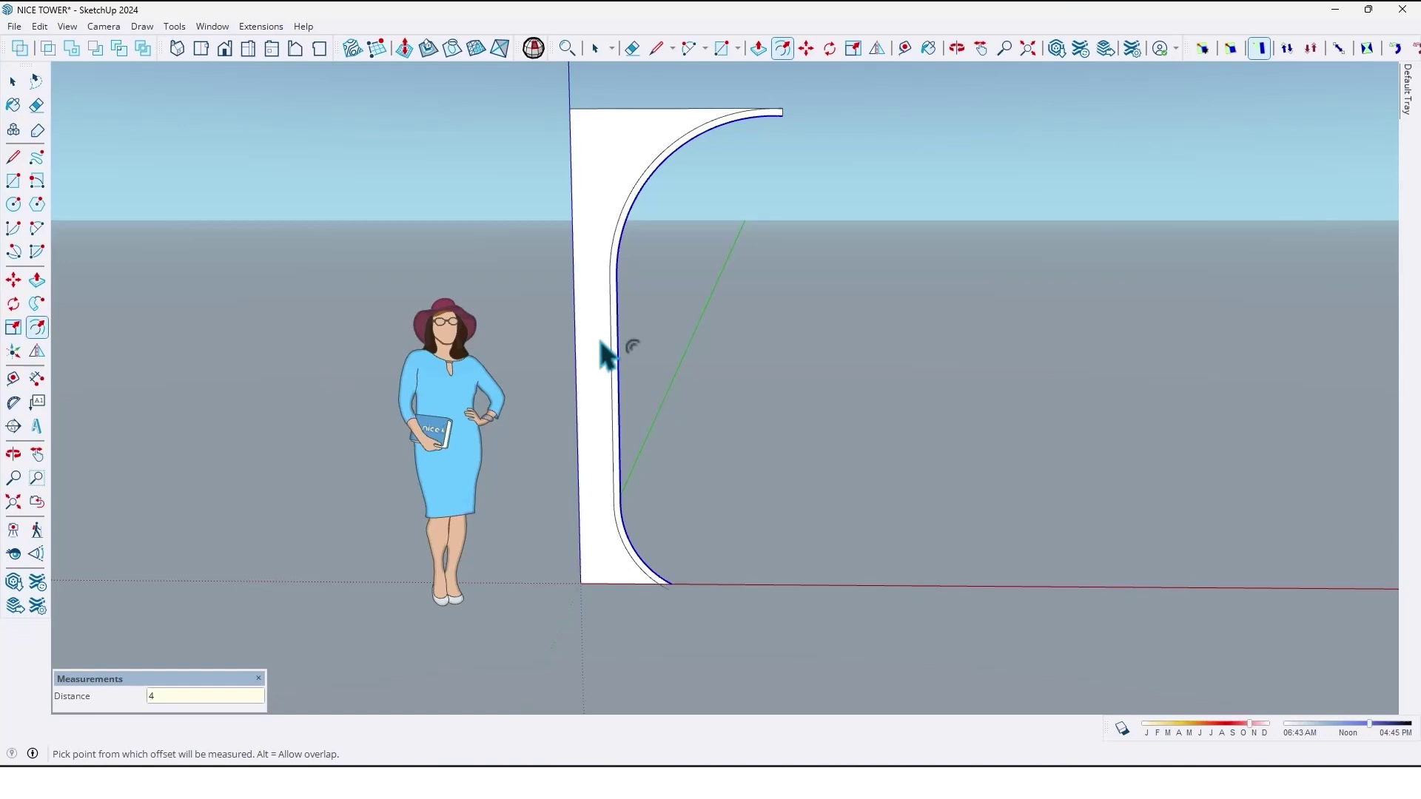
- Erase the extra face and end lines so the 4 cm curved band stands alone
{"action": "key", "text": "e"}
{"action": "scroll", "coordinate": [625, 355], "scroll_direction": "up", "scroll_amount": 2}
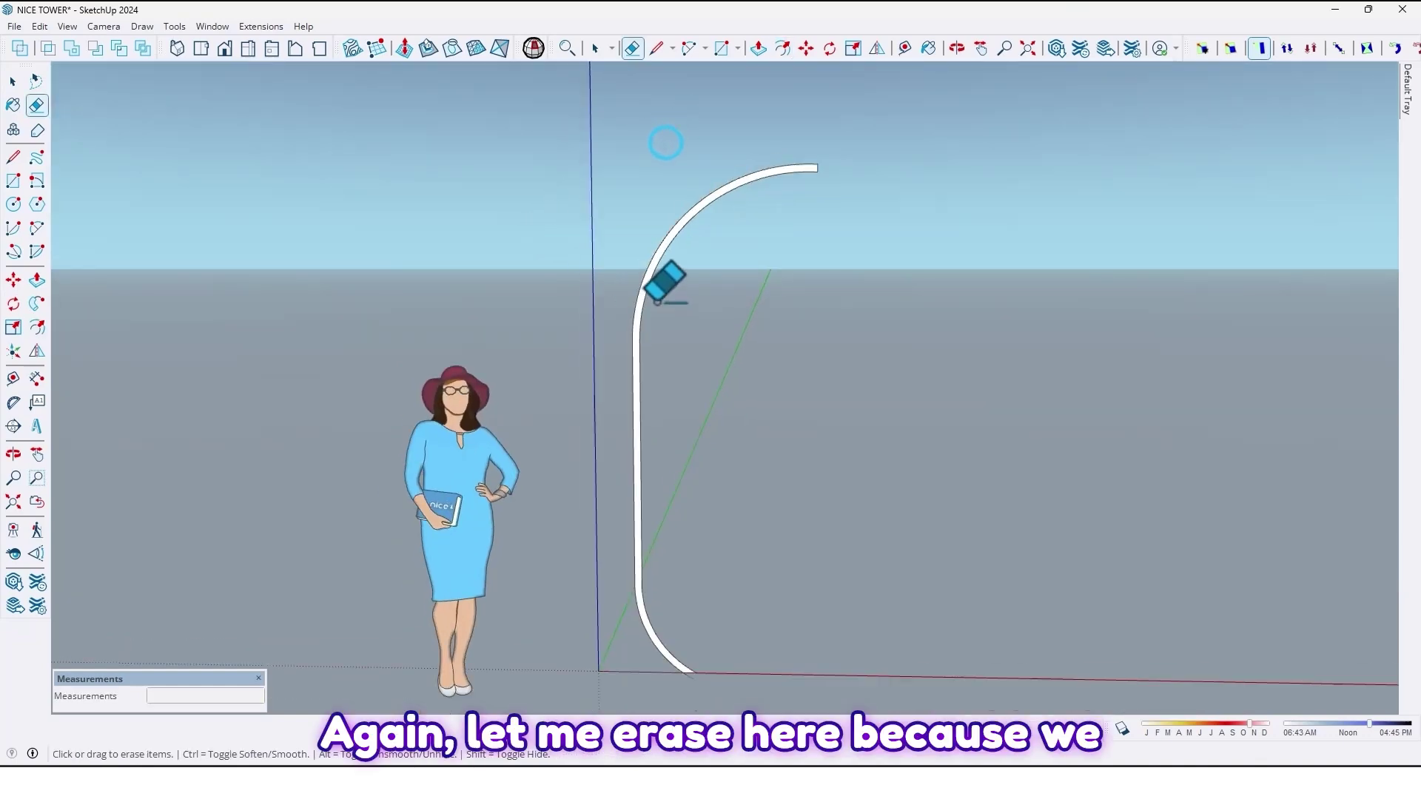
{"action": "middle_click_drag", "start_coordinate": [658, 132], "coordinate": [622, 514]}
{"action": "scroll", "coordinate": [601, 500], "scroll_direction": "up", "scroll_amount": 3}
{"action": "scroll", "coordinate": [660, 555], "scroll_direction": "up", "scroll_amount": 2}
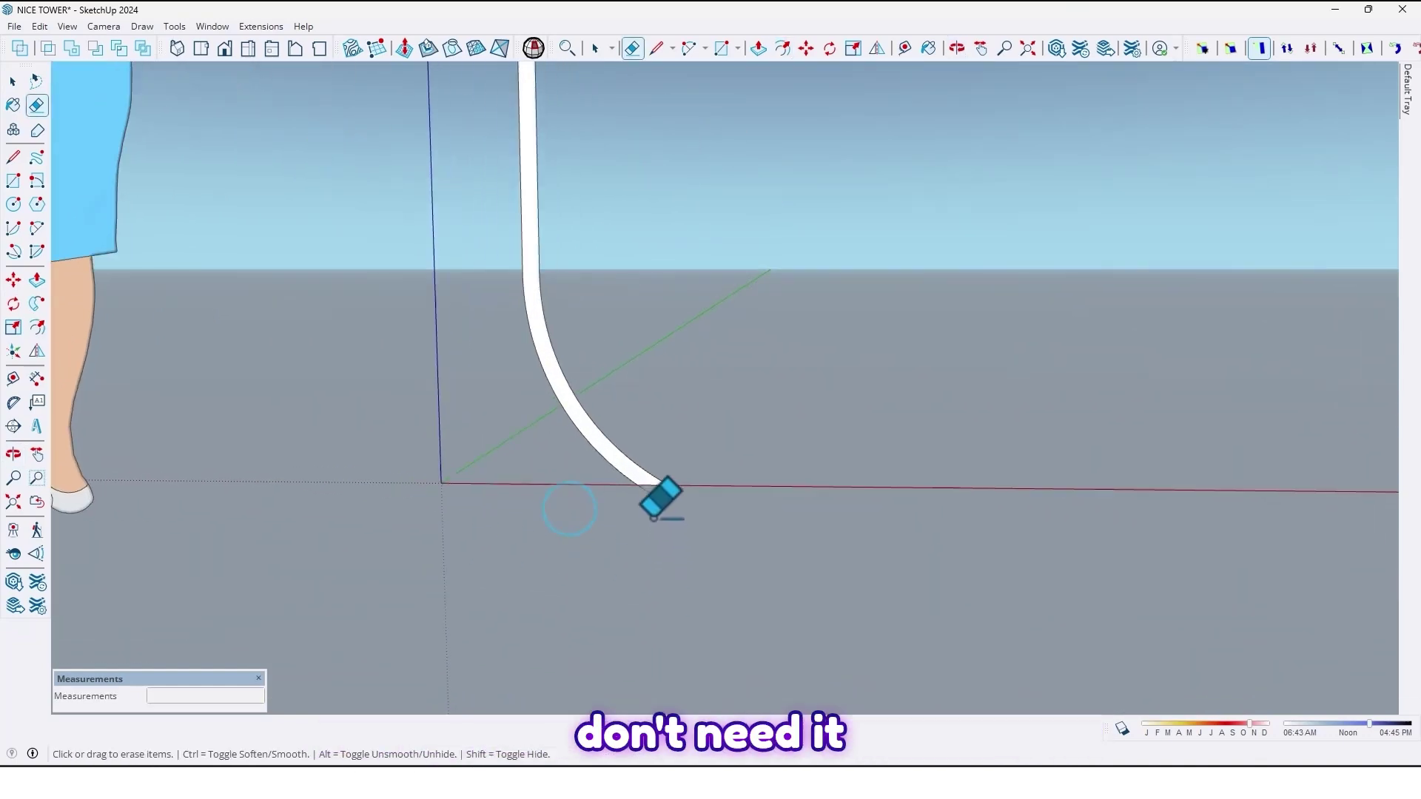
{"action": "scroll", "coordinate": [661, 494], "scroll_direction": "up", "scroll_amount": 2}
{"action": "scroll", "coordinate": [646, 479], "scroll_direction": "down", "scroll_amount": 2}
{"action": "mouse_move", "coordinate": [675, 453]}
{"action": "middle_mouse_down"}
{"action": "mouse_move", "coordinate": [673, 629]}
{"action": "mouse_move", "coordinate": [698, 374]}
{"action": "middle_mouse_up"}
{"action": "scroll", "coordinate": [824, 333], "scroll_direction": "up", "scroll_amount": 2}
{"action": "scroll", "coordinate": [826, 333], "scroll_direction": "up", "scroll_amount": 2}
{"action": "scroll", "coordinate": [722, 229], "scroll_direction": "up", "scroll_amount": 2}
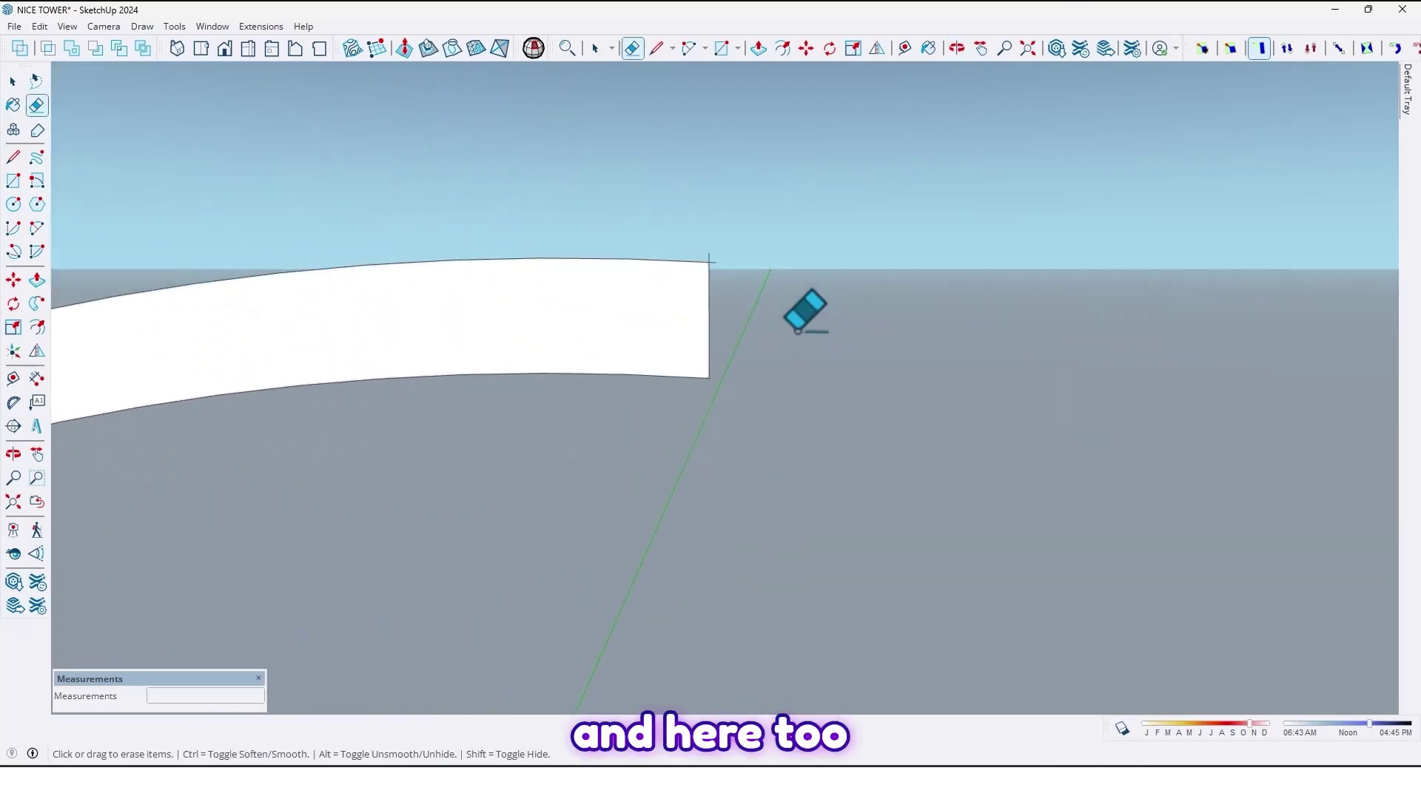
{"action": "scroll", "coordinate": [806, 308], "scroll_direction": "up", "scroll_amount": 2}
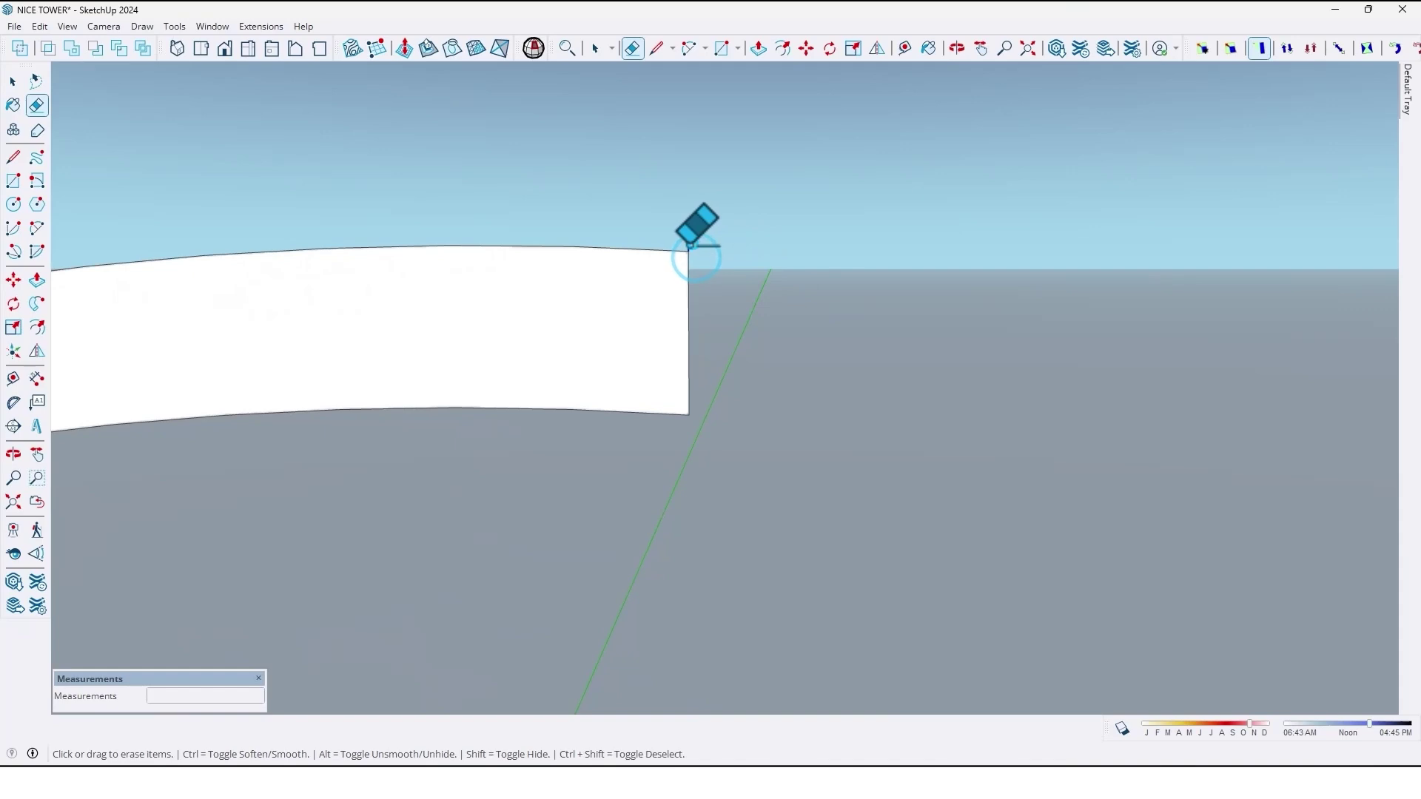
{"action": "scroll", "coordinate": [694, 250], "scroll_direction": "down", "scroll_amount": 1}
{"action": "scroll", "coordinate": [711, 264], "scroll_direction": "down", "scroll_amount": 2}
{"action": "scroll", "coordinate": [612, 332], "scroll_direction": "down", "scroll_amount": 2}
{"action": "scroll", "coordinate": [612, 332], "scroll_direction": "down", "scroll_amount": 2}
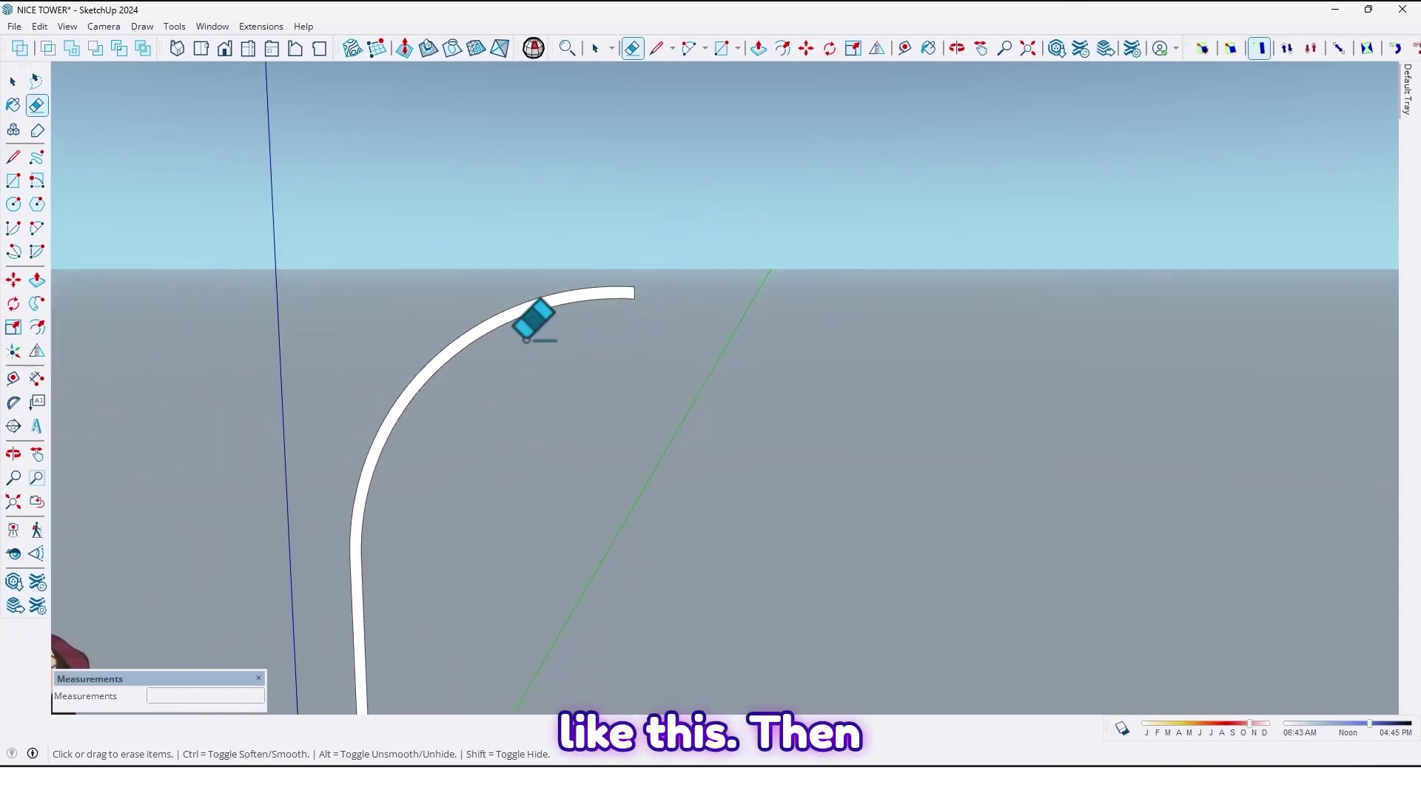
{"action": "scroll", "coordinate": [534, 317], "scroll_direction": "down", "scroll_amount": 2}
{"action": "scroll", "coordinate": [549, 454], "scroll_direction": "down", "scroll_amount": 1}
{"action": "mouse_move", "coordinate": [542, 425]}
{"action": "middle_mouse_down"}
{"action": "mouse_move", "coordinate": [626, 421]}
{"action": "mouse_move", "coordinate": [499, 485]}
{"action": "middle_mouse_up"}
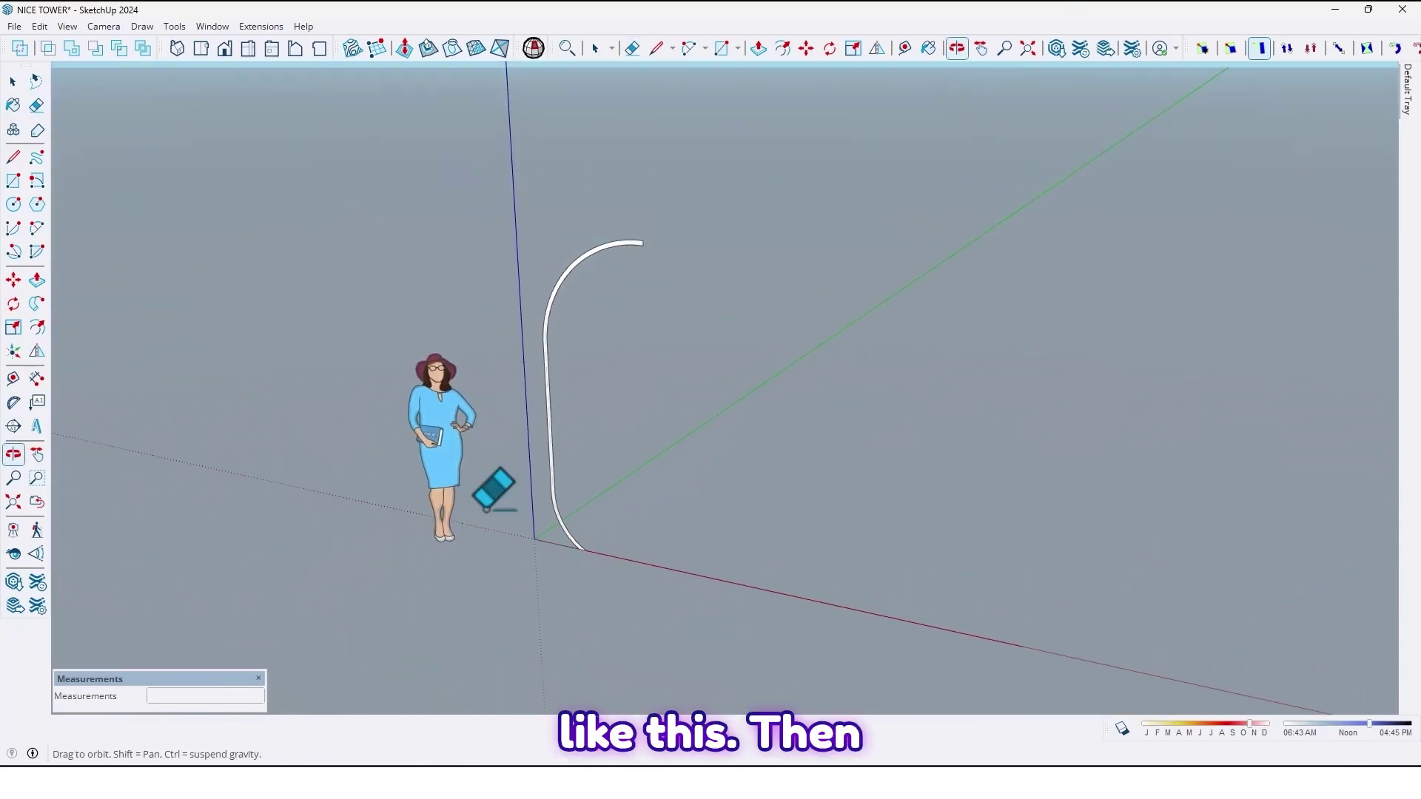
{"action": "scroll", "coordinate": [518, 499], "scroll_direction": "up", "scroll_amount": 1}
{"action": "scroll", "coordinate": [619, 545], "scroll_direction": "up", "scroll_amount": 1}
{"action": "scroll", "coordinate": [618, 547], "scroll_direction": "up", "scroll_amount": 2}
{"action": "middle_click_drag", "start_coordinate": [611, 561], "coordinate": [627, 600]}
- Draw a circle centred at the origin at the base of the profile
{"action": "key", "text": "c"}
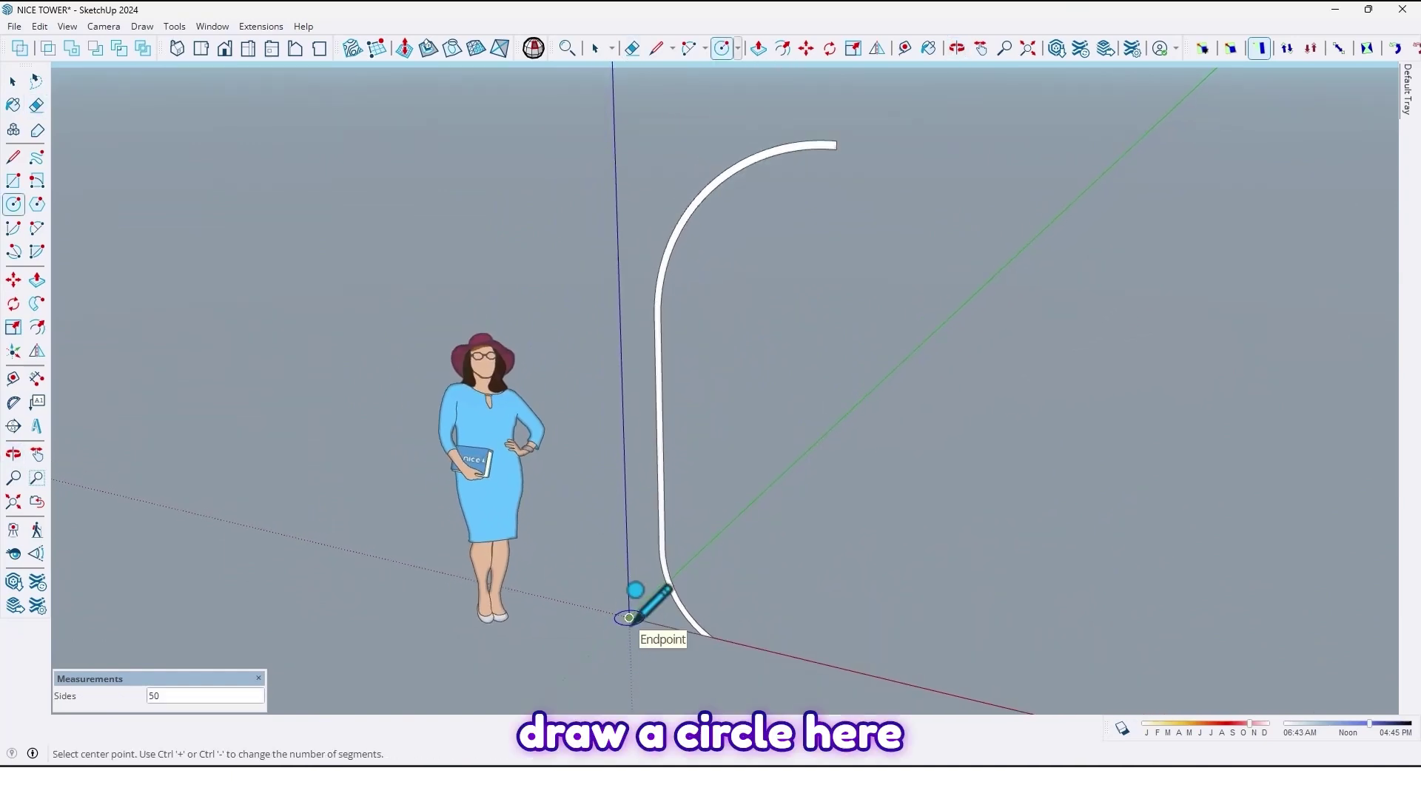
{"action": "left_click", "coordinate": [630, 618]}
{"action": "left_click", "coordinate": [647, 649]}
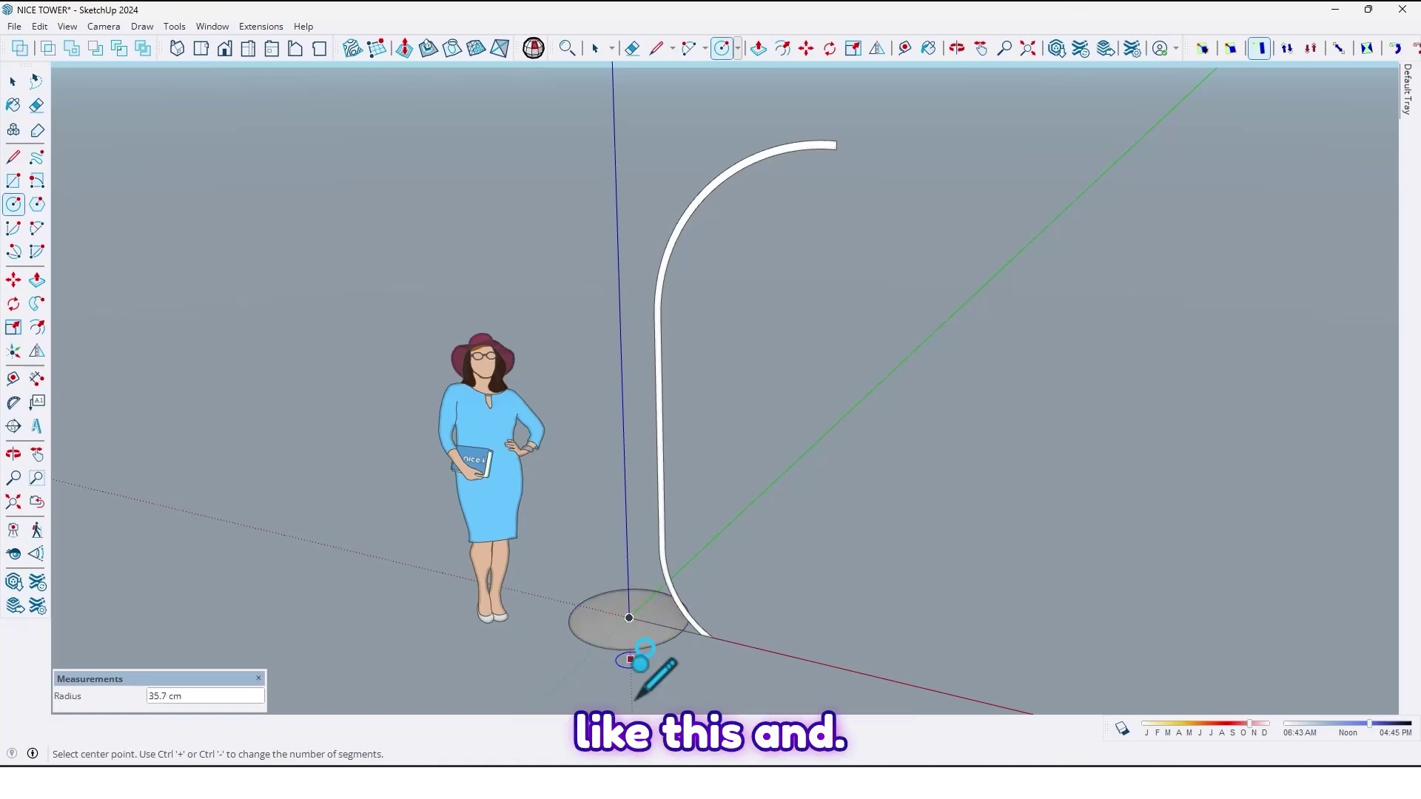
{"action": "middle_click_drag", "start_coordinate": [651, 666], "coordinate": [612, 597]}
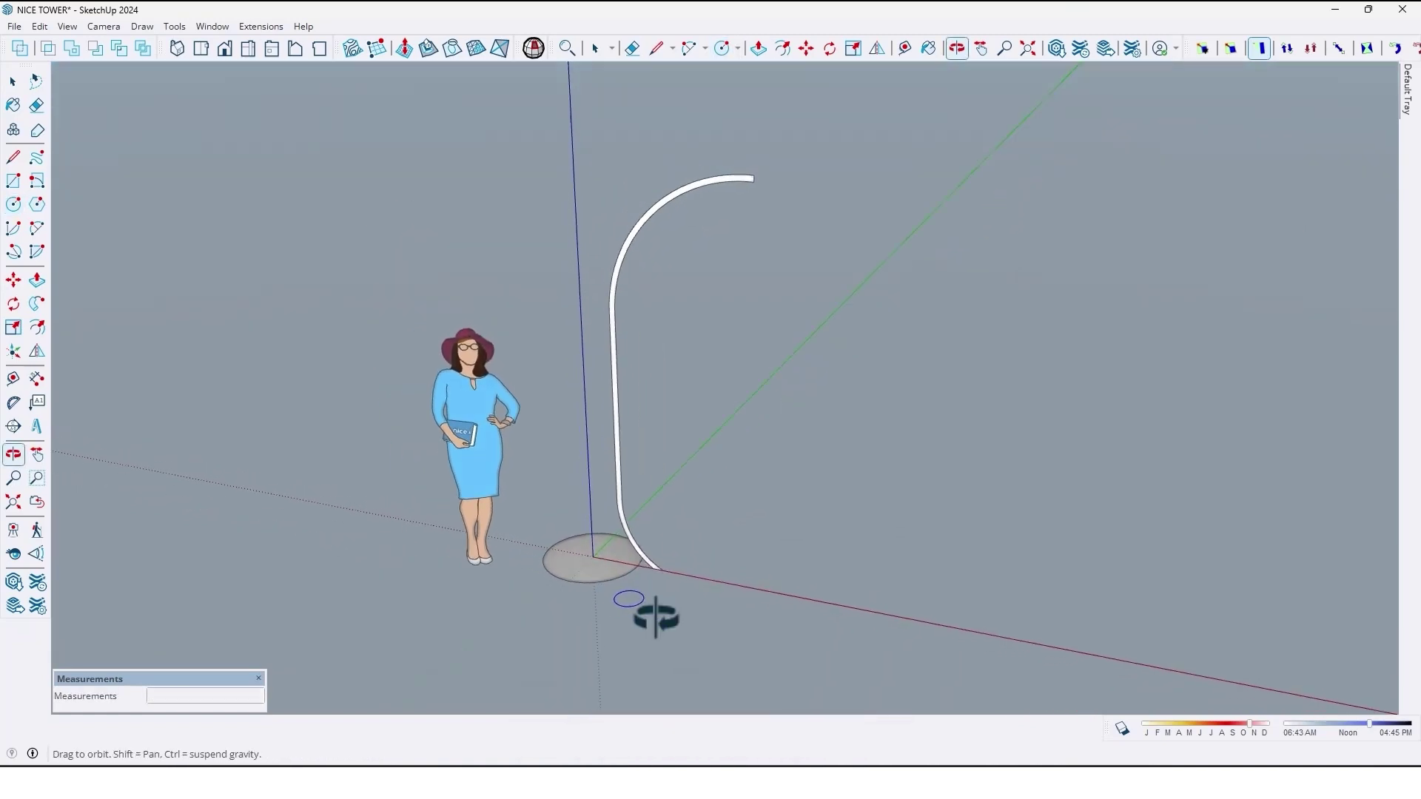
{"action": "scroll", "coordinate": [618, 564], "scroll_direction": "up", "scroll_amount": 2}
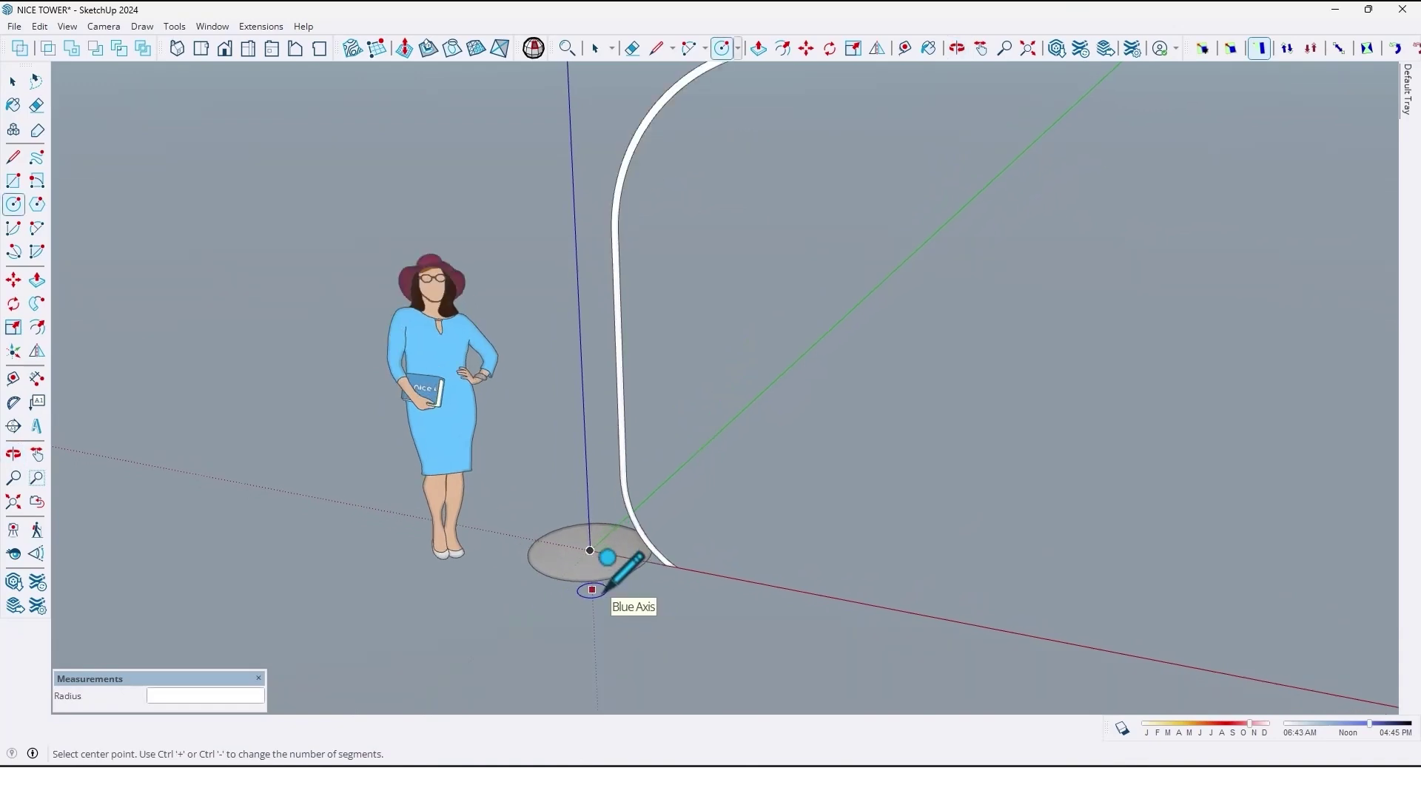
- Sweep the curved strip along the circle's edge with Follow Me
{"action": "key", "text": "space"}
{"action": "left_click", "coordinate": [599, 582]}
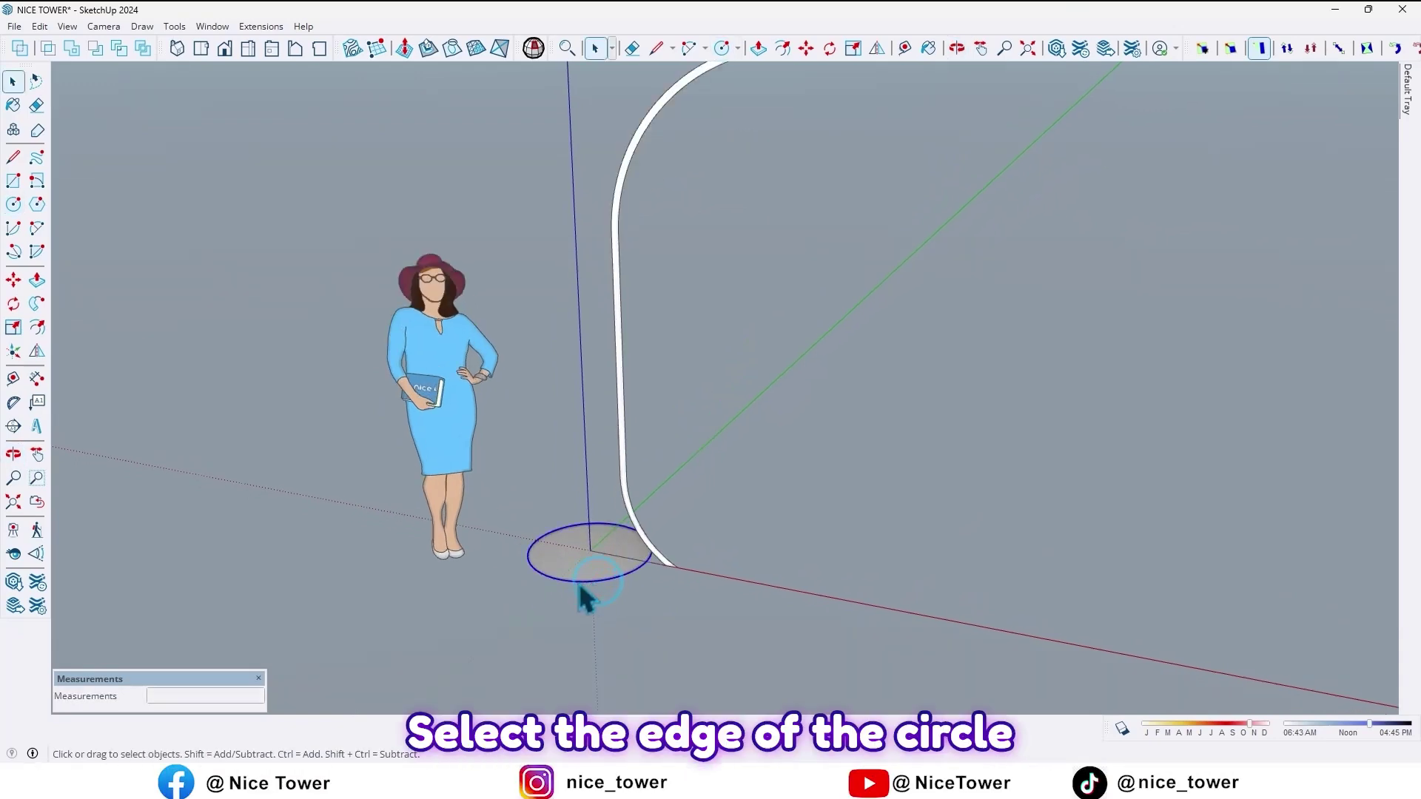
{"action": "scroll", "coordinate": [616, 559], "scroll_direction": "down", "scroll_amount": 2}
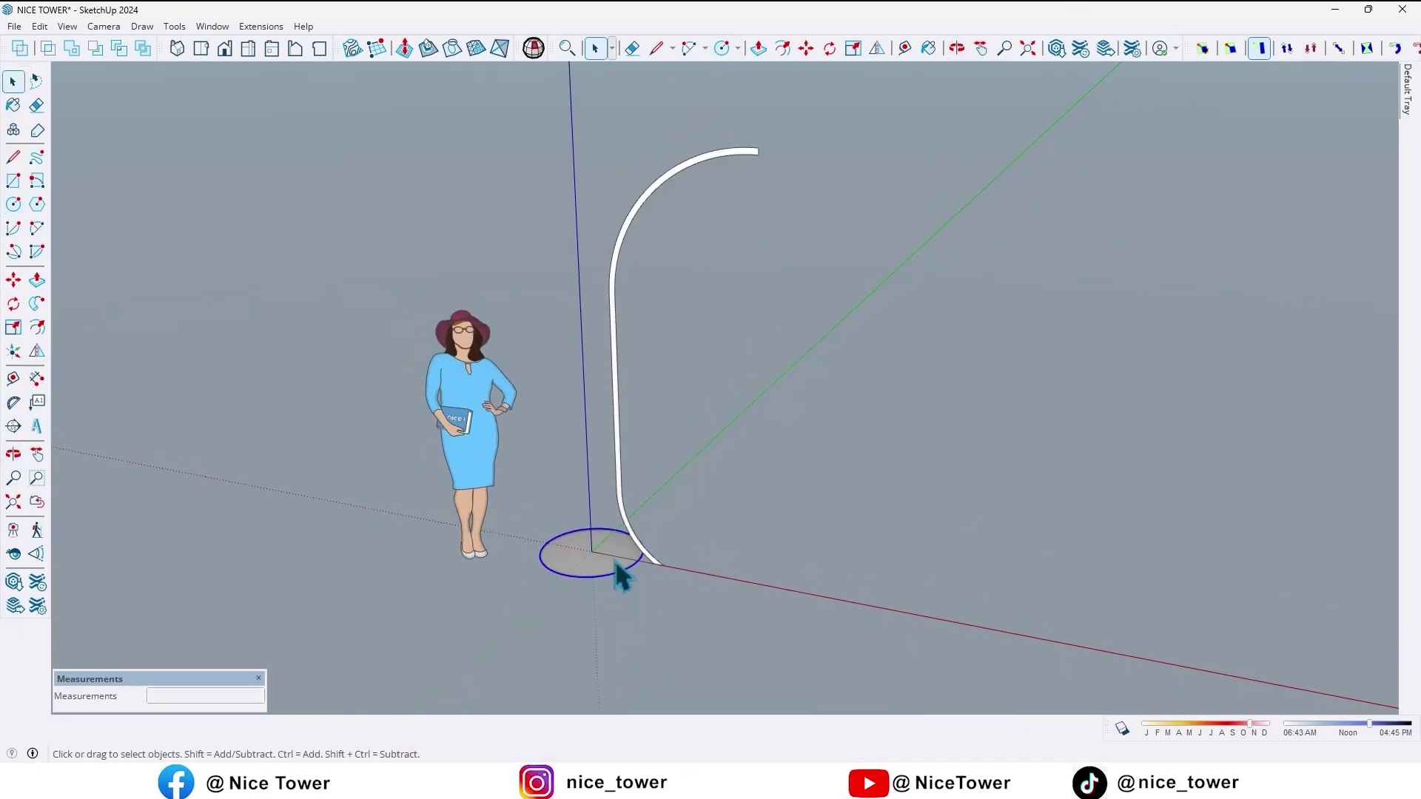
{"action": "middle_click_drag", "start_coordinate": [615, 560], "coordinate": [605, 572], "text": "shift"}
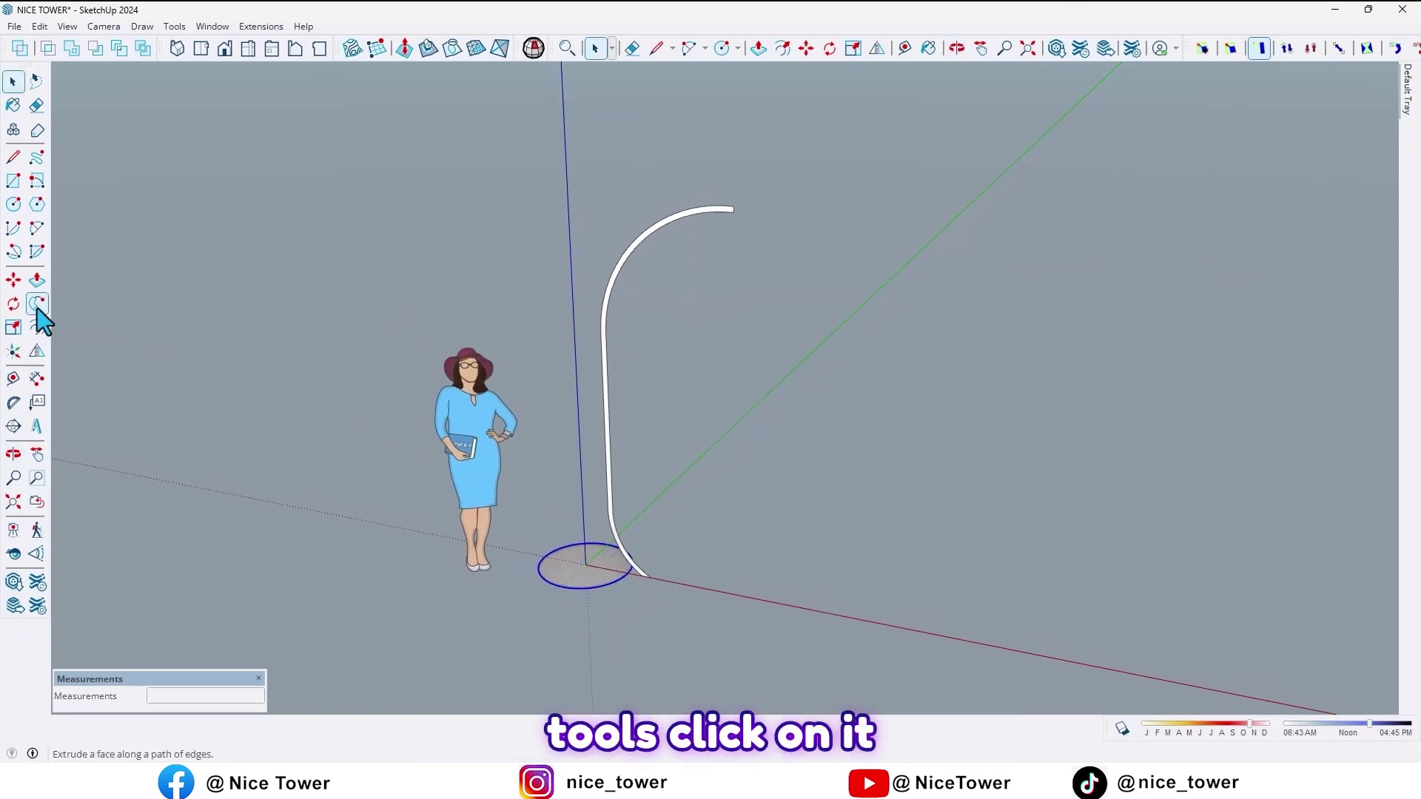
{"action": "left_click", "coordinate": [629, 275]}
{"action": "mouse_move", "coordinate": [595, 306]}
{"action": "middle_mouse_down"}
{"action": "mouse_move", "coordinate": [920, 8]}
{"action": "mouse_move", "coordinate": [533, 511]}
{"action": "middle_mouse_up"}
{"action": "scroll", "coordinate": [534, 512], "scroll_direction": "up", "scroll_amount": 3}
{"action": "scroll", "coordinate": [580, 446], "scroll_direction": "up", "scroll_amount": 2}
- Select and delete the leftover disc face inside the column's base
{"action": "left_click", "coordinate": [581, 446]}
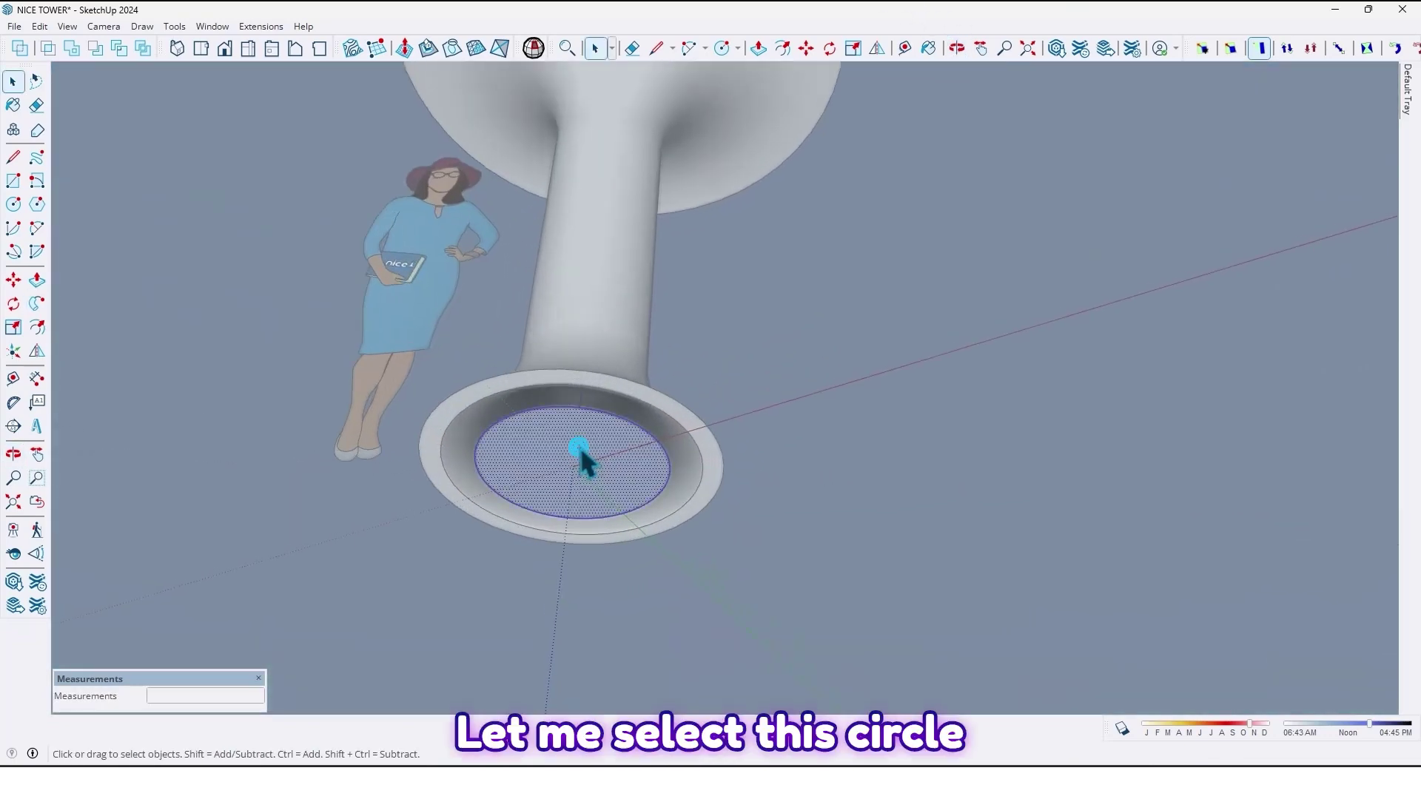
{"action": "key", "text": "Delete"}
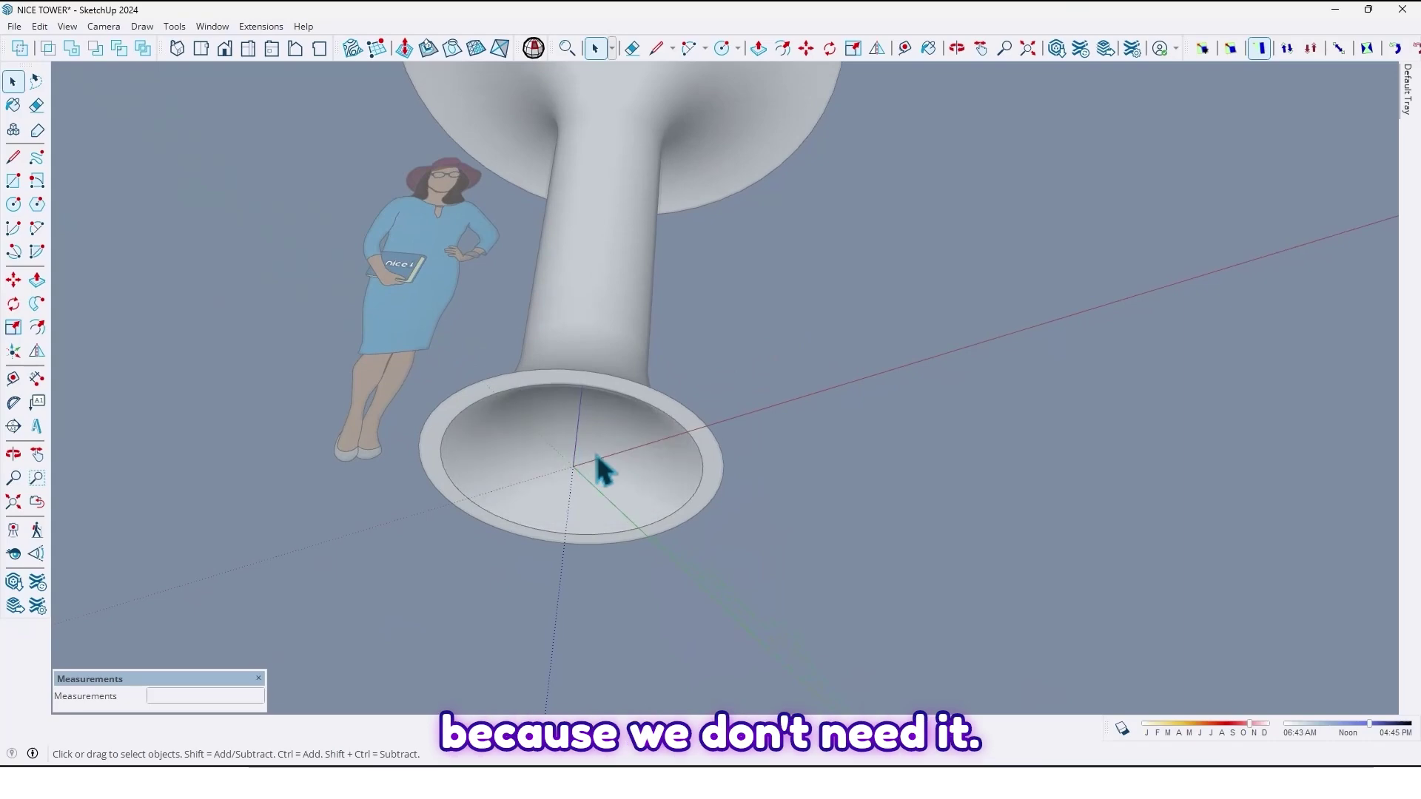
{"action": "scroll", "coordinate": [604, 470], "scroll_direction": "down", "scroll_amount": 3}
{"action": "mouse_move", "coordinate": [659, 393]}
{"action": "middle_mouse_down"}
{"action": "mouse_move", "coordinate": [695, 581]}
{"action": "mouse_move", "coordinate": [656, 581]}
{"action": "mouse_move", "coordinate": [666, 524]}
{"action": "middle_mouse_up"}
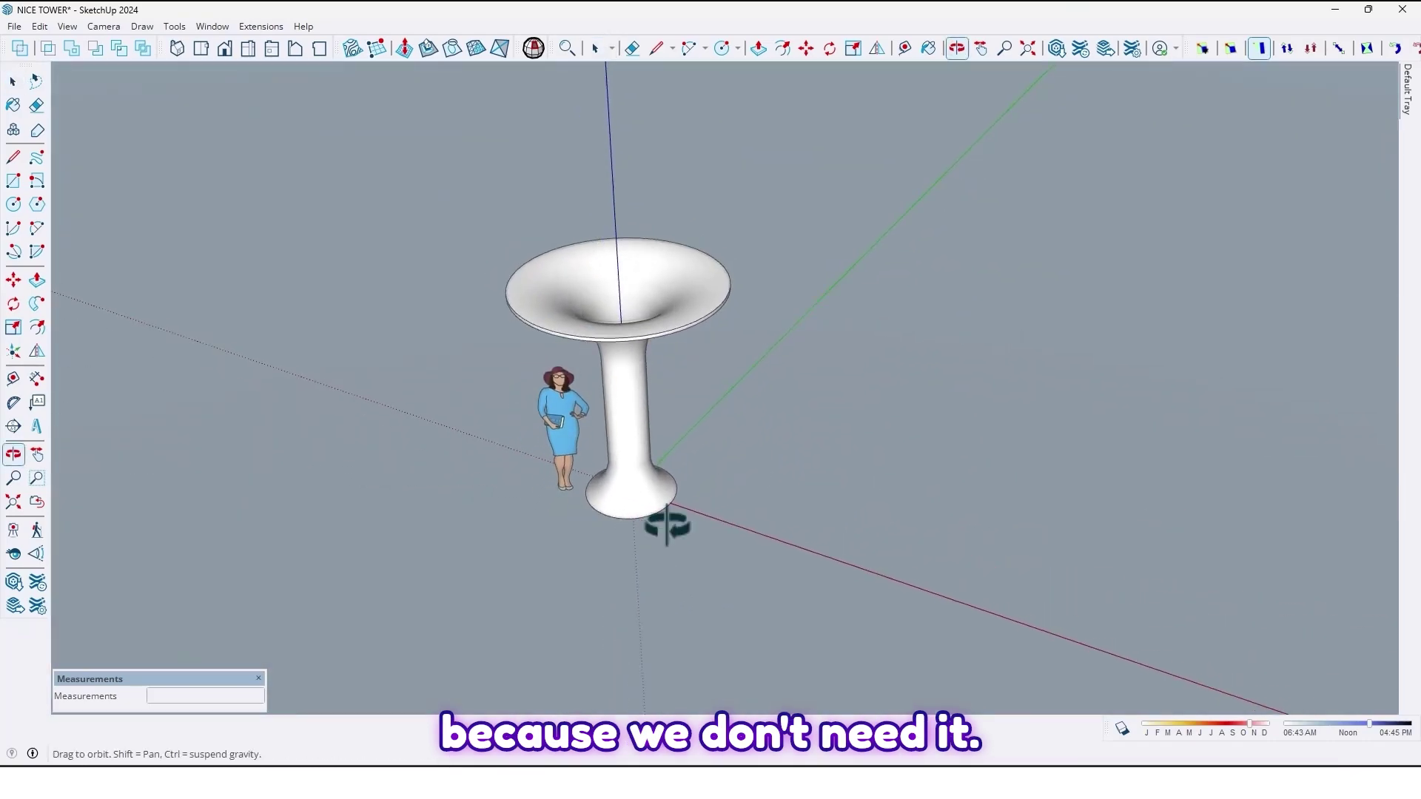
{"action": "scroll", "coordinate": [644, 486], "scroll_direction": "up", "scroll_amount": 2}
{"action": "middle_click_drag", "start_coordinate": [634, 432], "coordinate": [689, 399]}
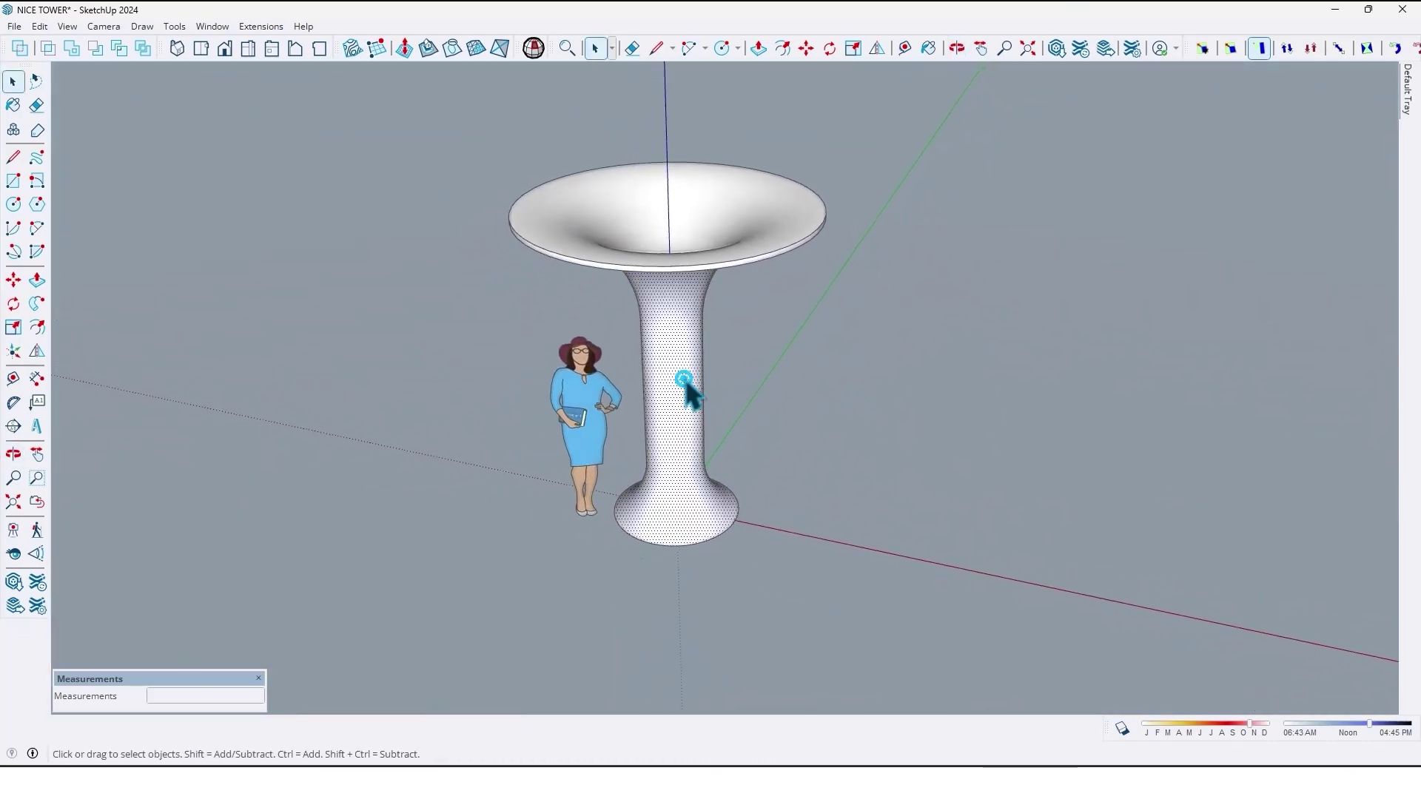
- Select the entire column and make it a group
{"action": "key", "text": "ctrl+a"}
{"action": "right_click", "coordinate": [684, 391]}
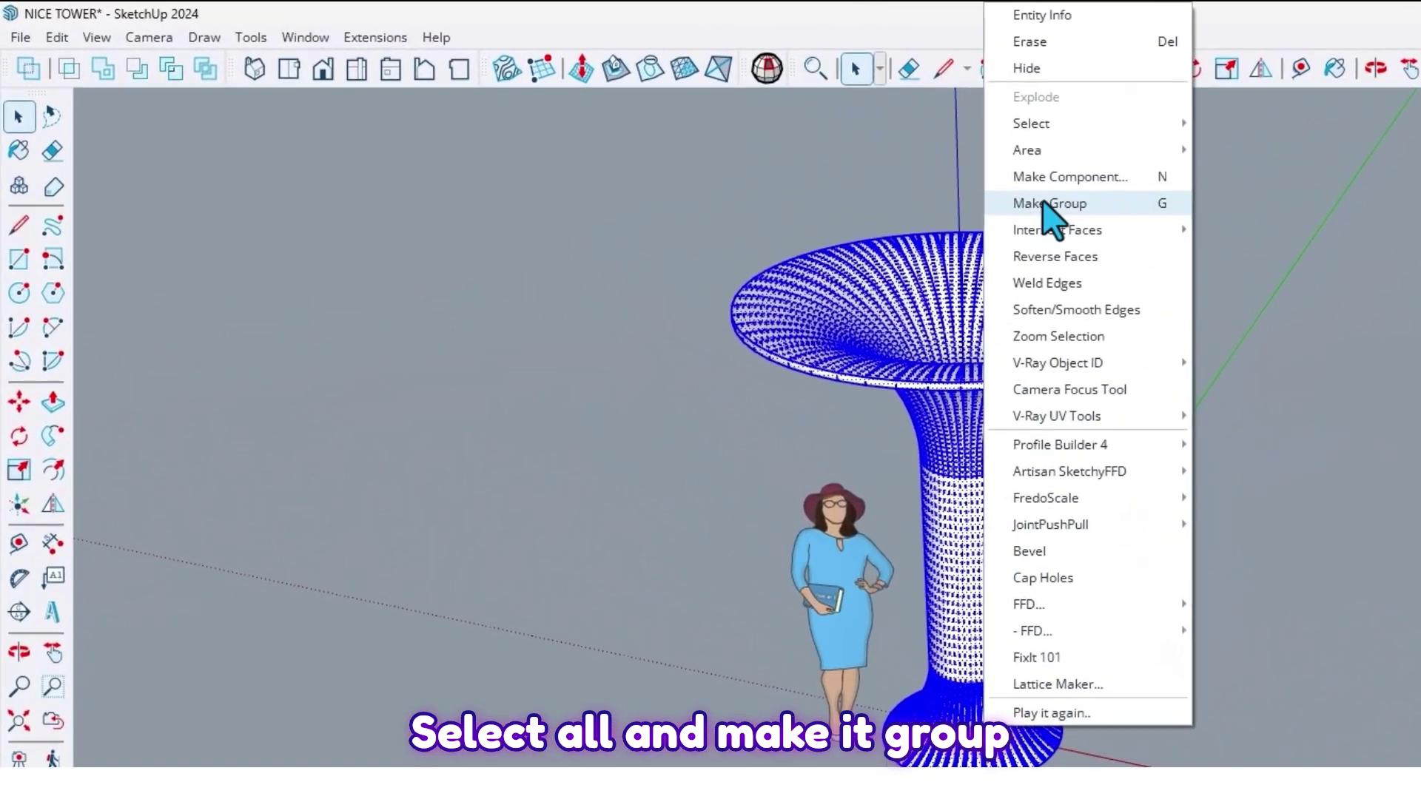
{"action": "left_click", "coordinate": [1000, 195]}
{"action": "mouse_move", "coordinate": [936, 578]}
{"action": "middle_mouse_down"}
{"action": "mouse_move", "coordinate": [851, 444]}
{"action": "mouse_move", "coordinate": [746, 408]}
{"action": "mouse_move", "coordinate": [788, 436]}
{"action": "middle_mouse_up"}
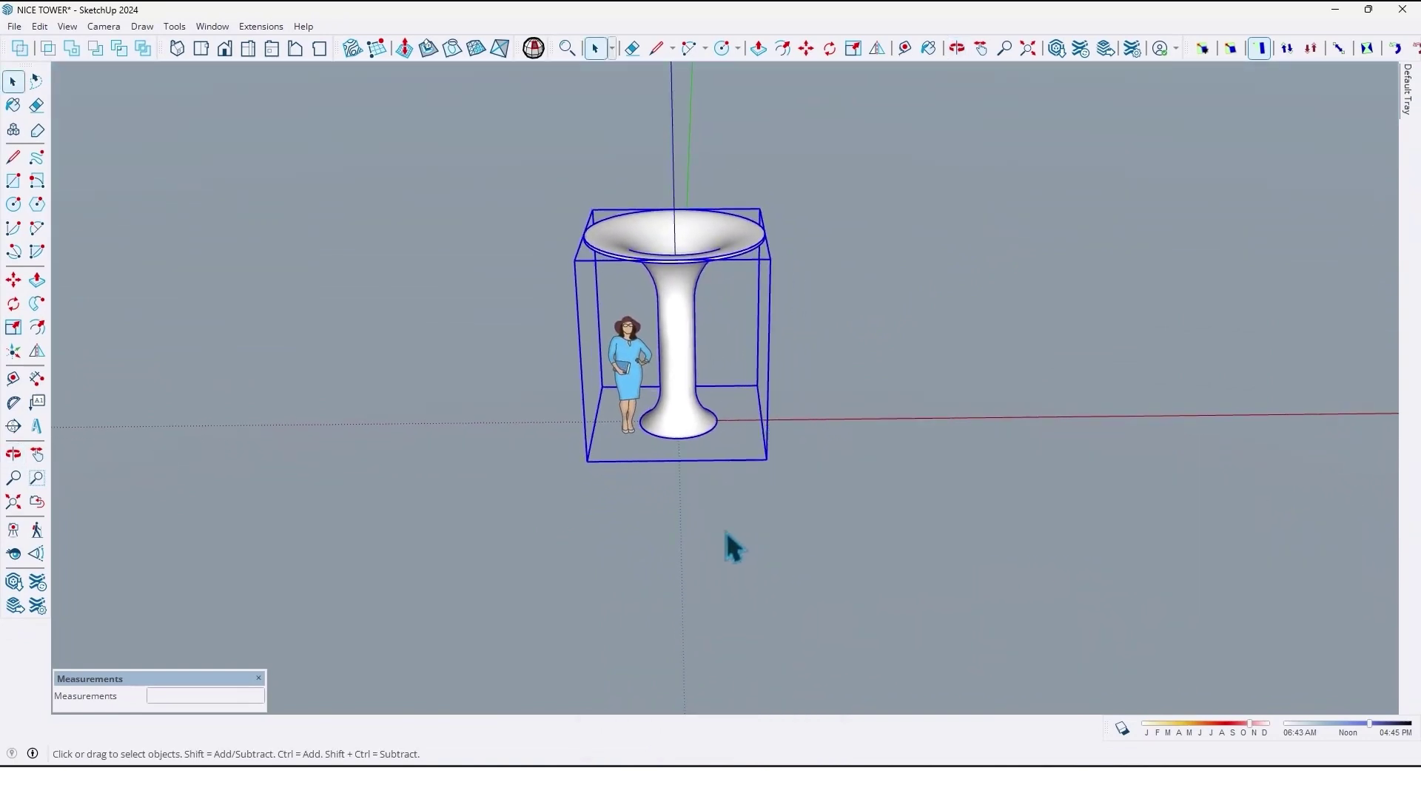
- Move the column group 400 cm along the red axis
{"action": "key", "text": "m"}
{"action": "left_click", "coordinate": [620, 559]}
{"action": "type", "text": "400"}
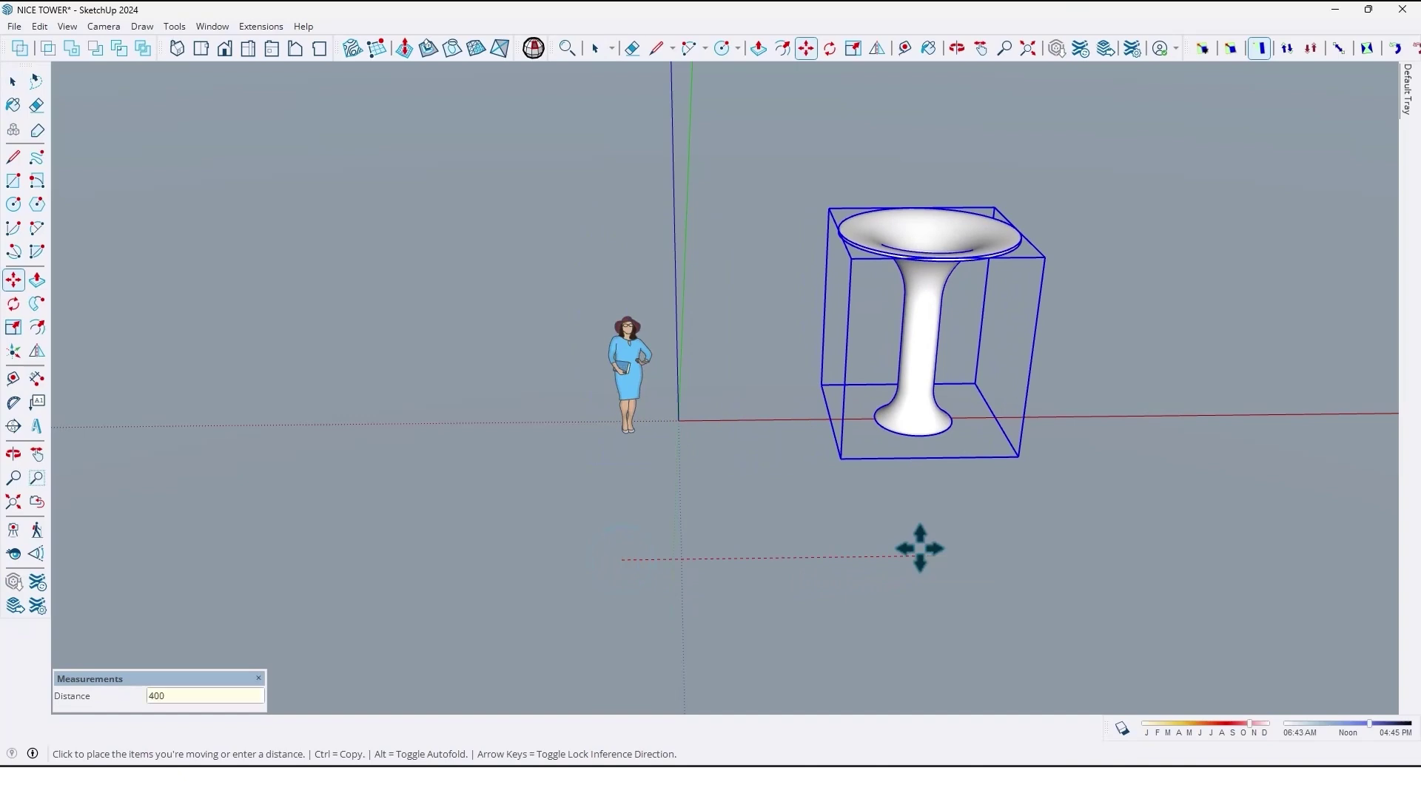
{"action": "key", "text": "Return"}
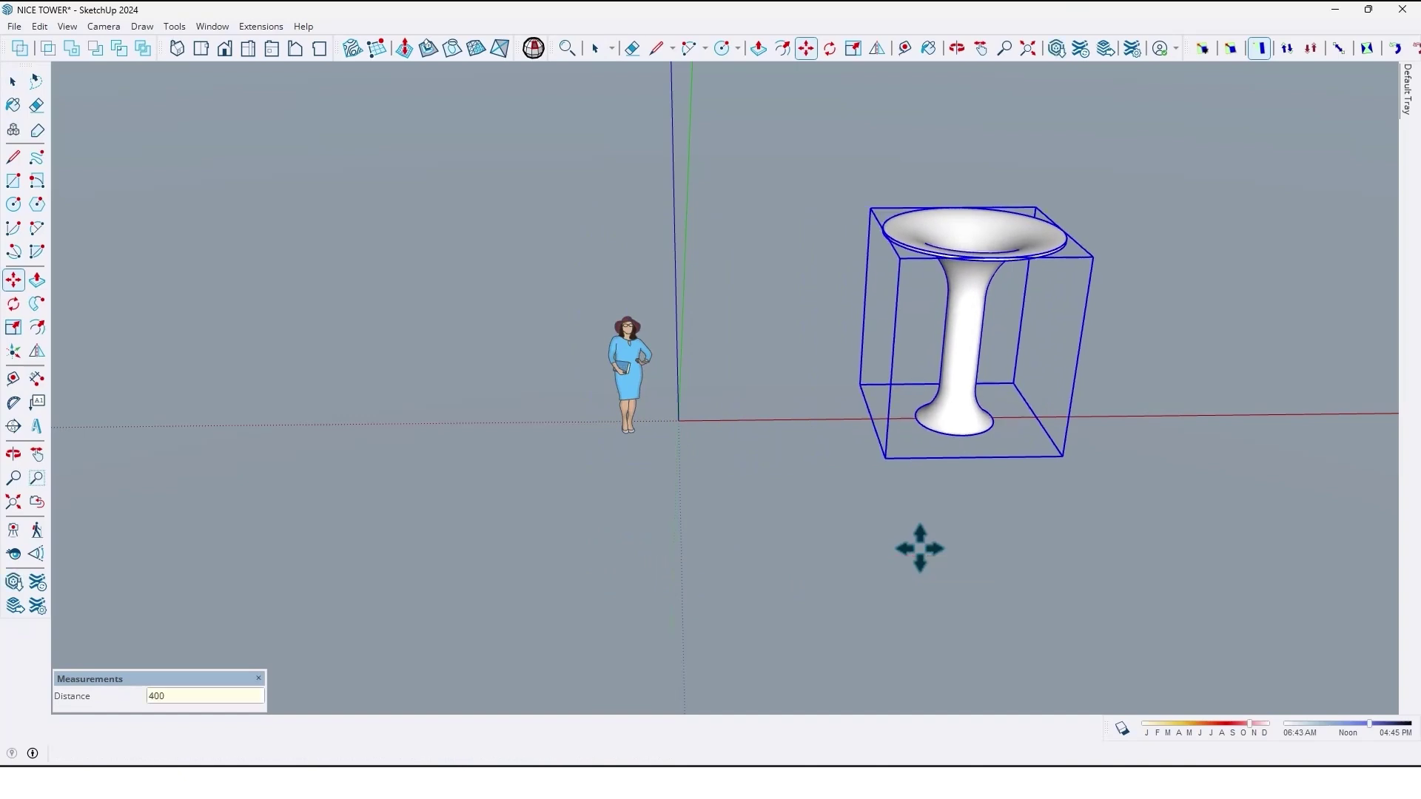
{"action": "scroll", "coordinate": [743, 359], "scroll_direction": "up", "scroll_amount": 3}
{"action": "scroll", "coordinate": [799, 422], "scroll_direction": "up", "scroll_amount": 3}
{"action": "mouse_move", "coordinate": [799, 423]}
{"action": "middle_mouse_down"}
{"action": "mouse_move", "coordinate": [734, 513]}
{"action": "mouse_move", "coordinate": [726, 483]}
{"action": "middle_mouse_up"}
{"action": "key", "text": "c"}
{"action": "type", "text": "120"}
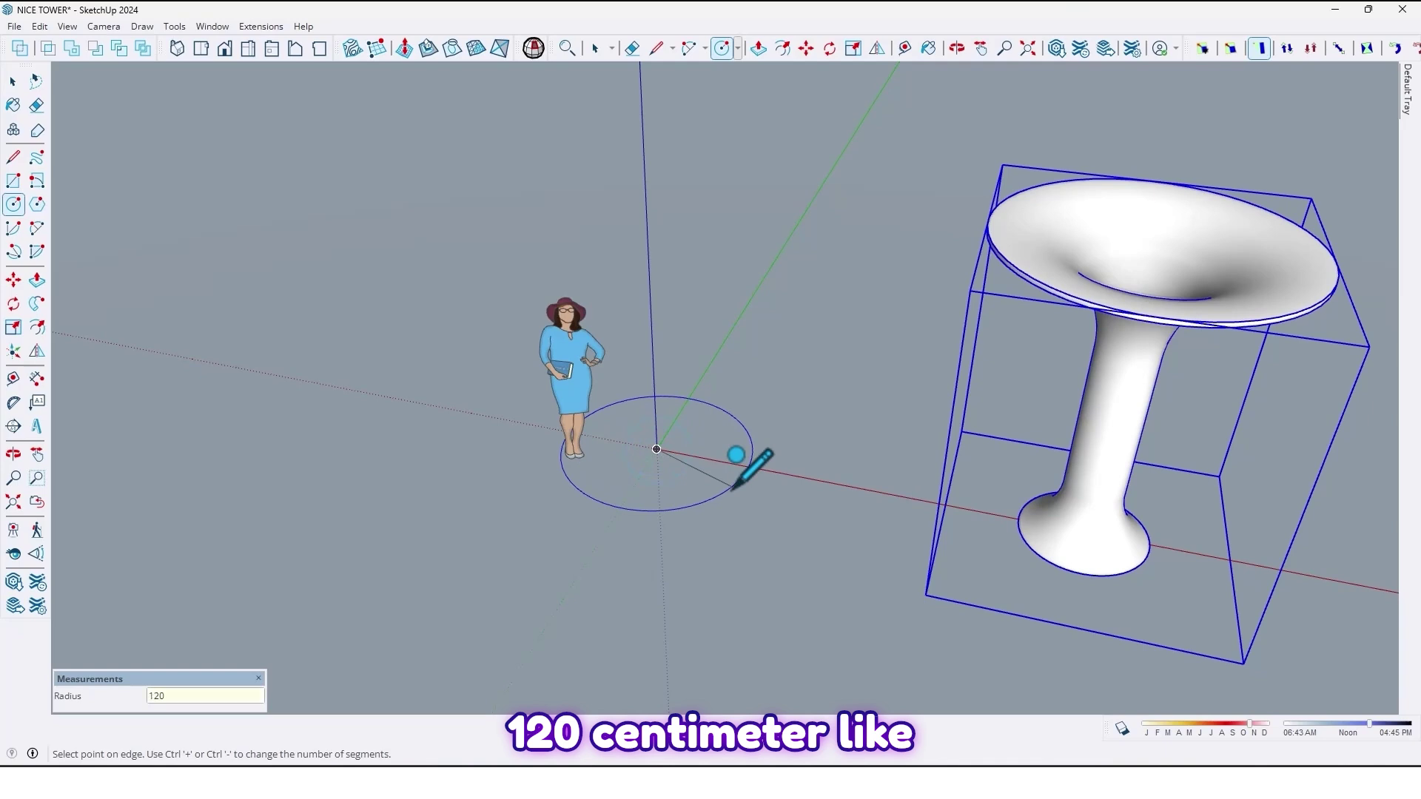
- Finish the circle at the origin with a 120 cm radius
{"action": "key", "text": "Return"}
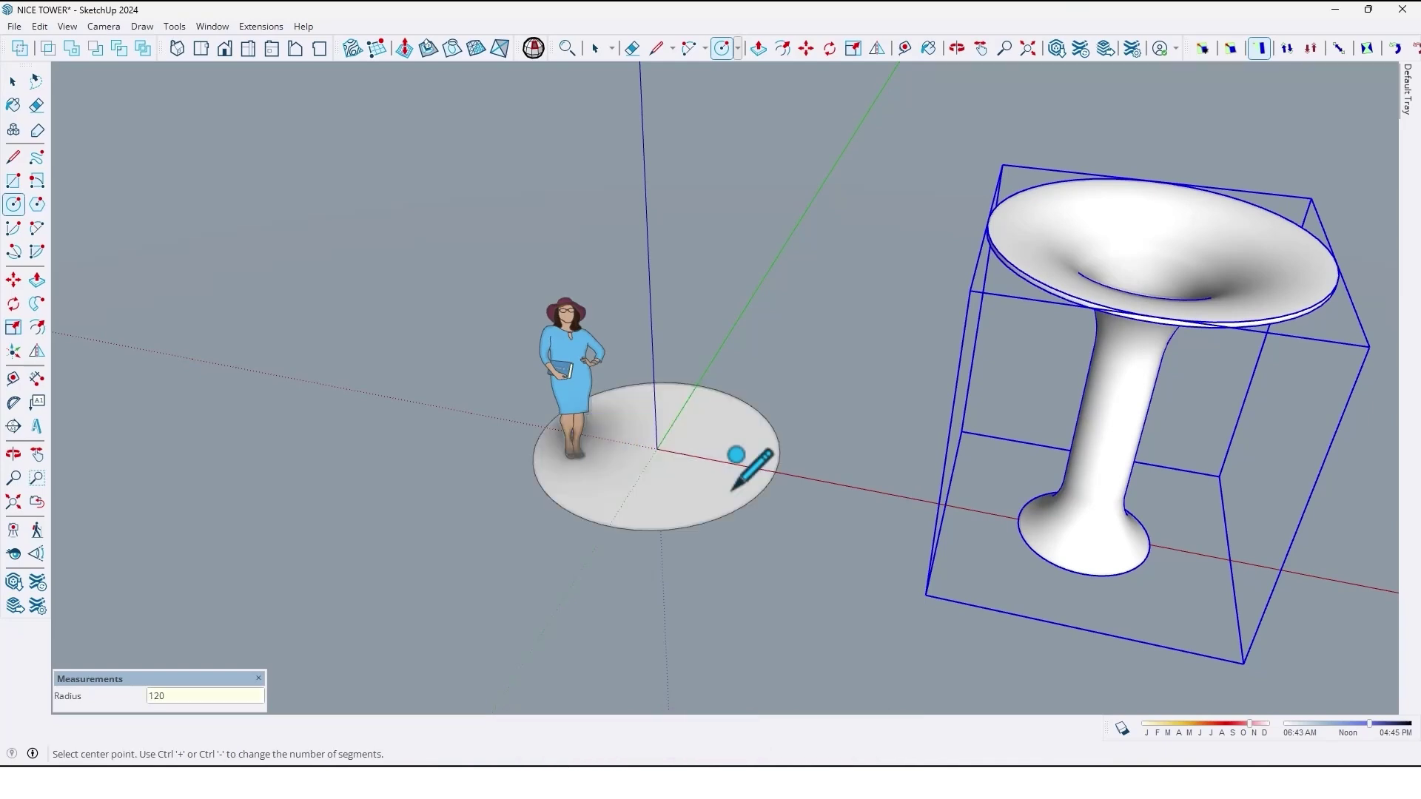
{"action": "middle_click_drag", "start_coordinate": [567, 437], "coordinate": [761, 501]}
{"action": "middle_click_drag", "start_coordinate": [619, 470], "coordinate": [634, 454]}
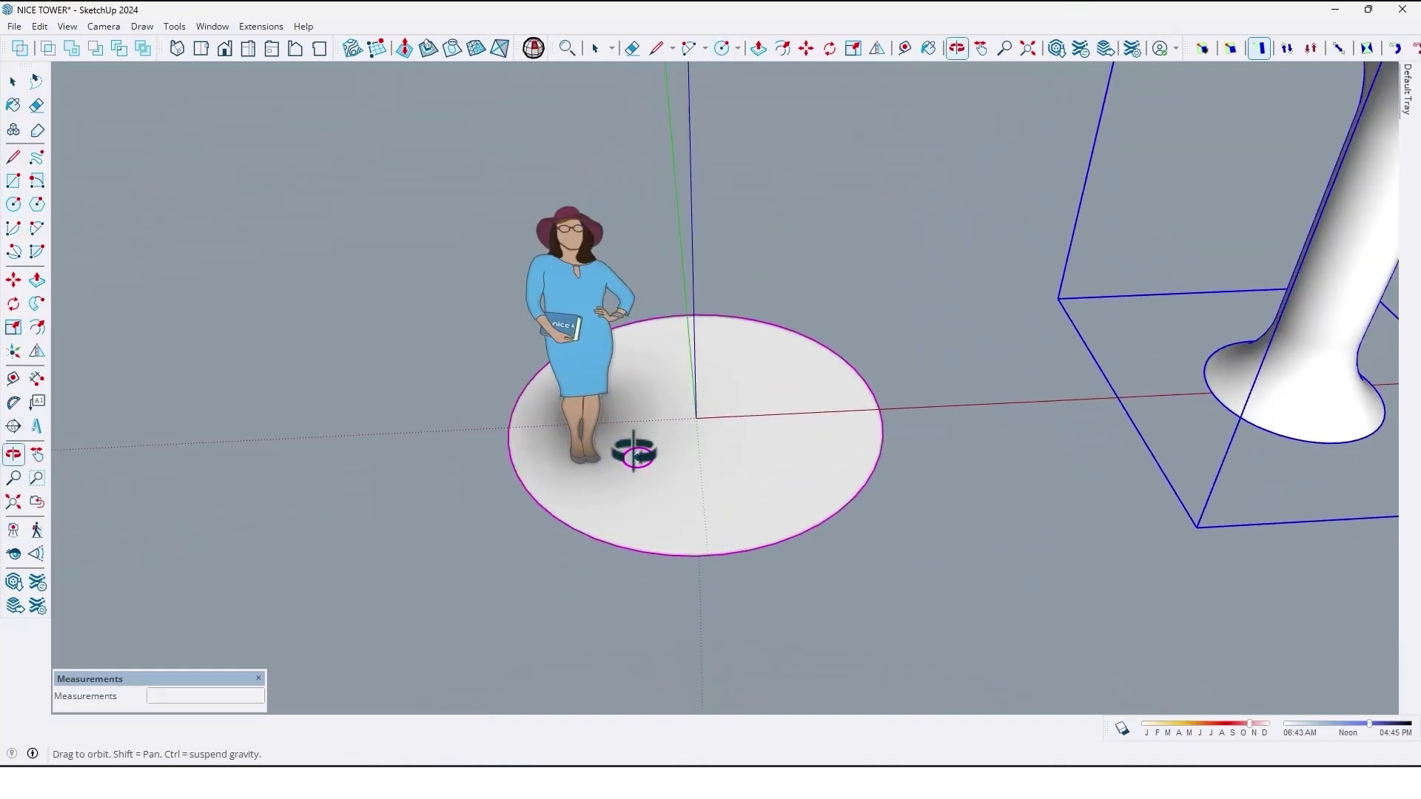
- Move the scale figure left along the red axis, clear of the circle
{"action": "key", "text": "space"}
{"action": "left_click", "coordinate": [588, 309]}
{"action": "key", "text": "m"}
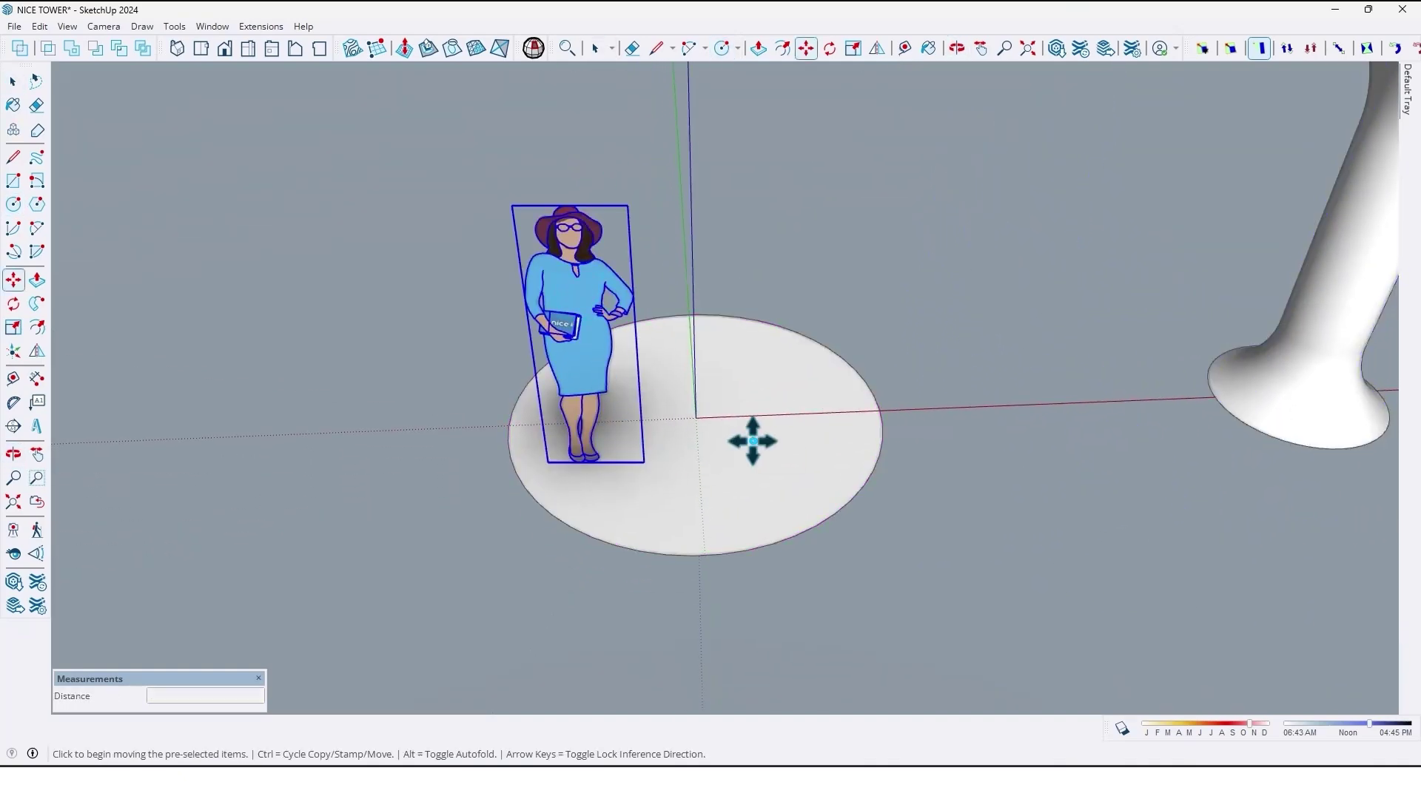
{"action": "left_click", "coordinate": [752, 437]}
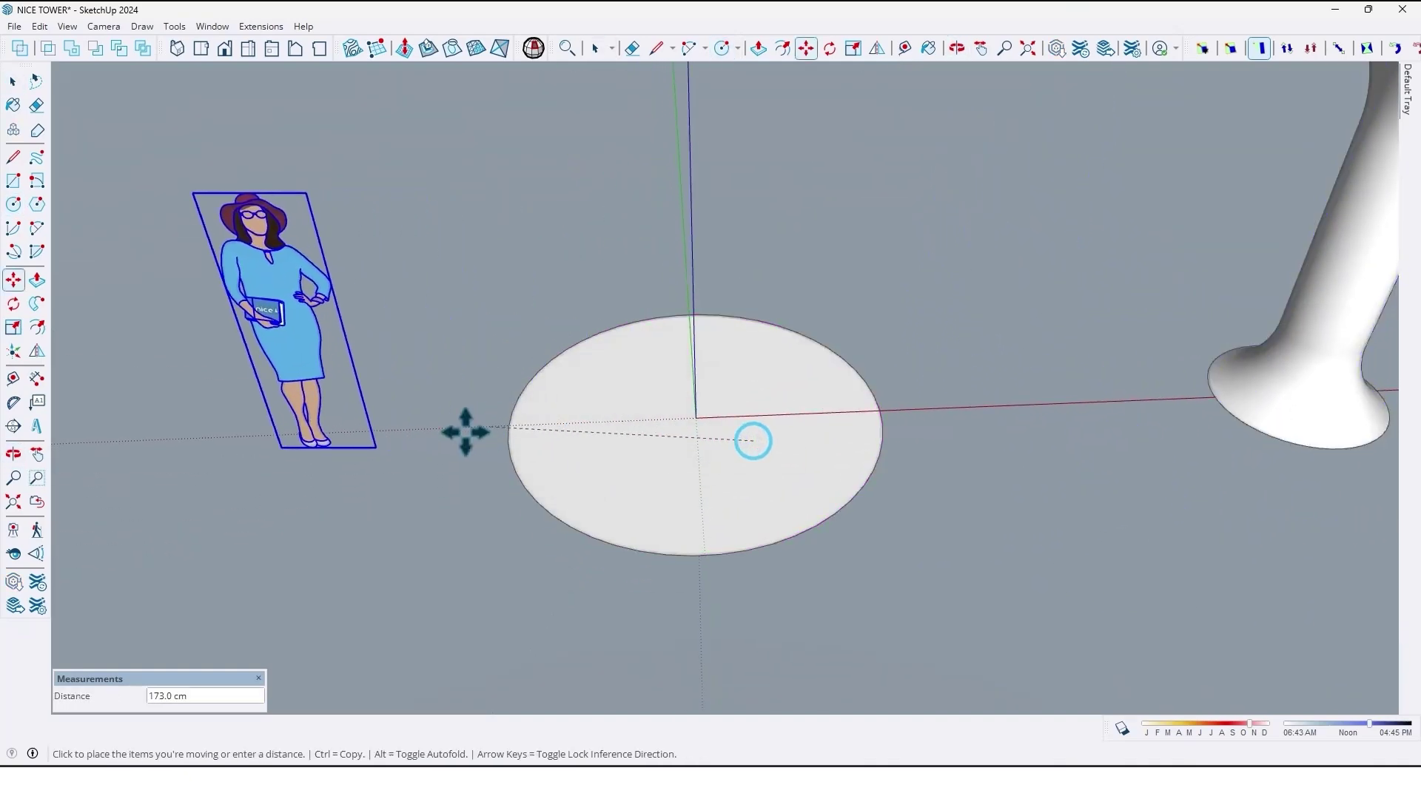
{"action": "left_click", "coordinate": [422, 458]}
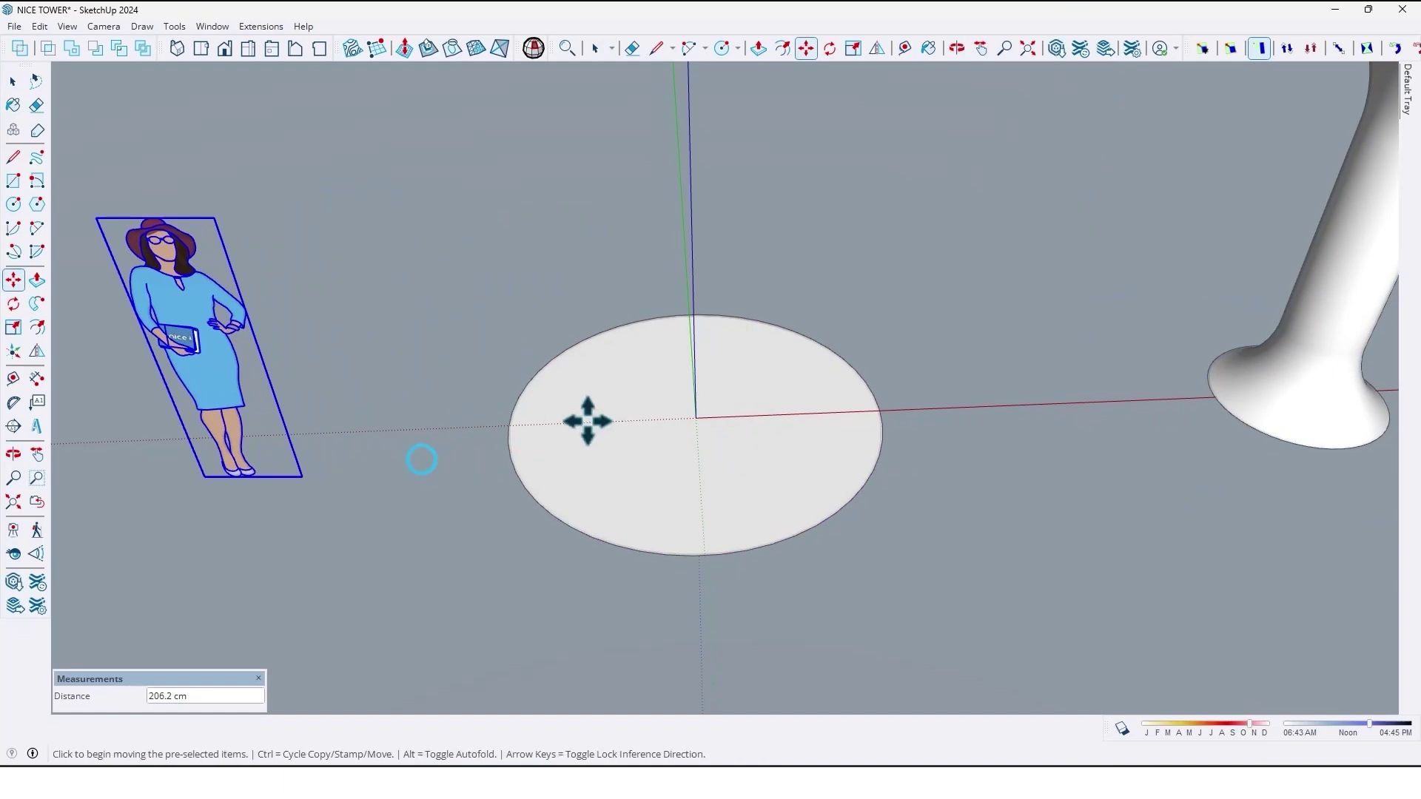
{"action": "middle_click_drag", "start_coordinate": [587, 419], "coordinate": [610, 422]}
{"action": "scroll", "coordinate": [613, 425], "scroll_direction": "up", "scroll_amount": 2}
- Draw a radius line from the circle's centre and erase an unwanted edge
{"action": "key", "text": "space"}
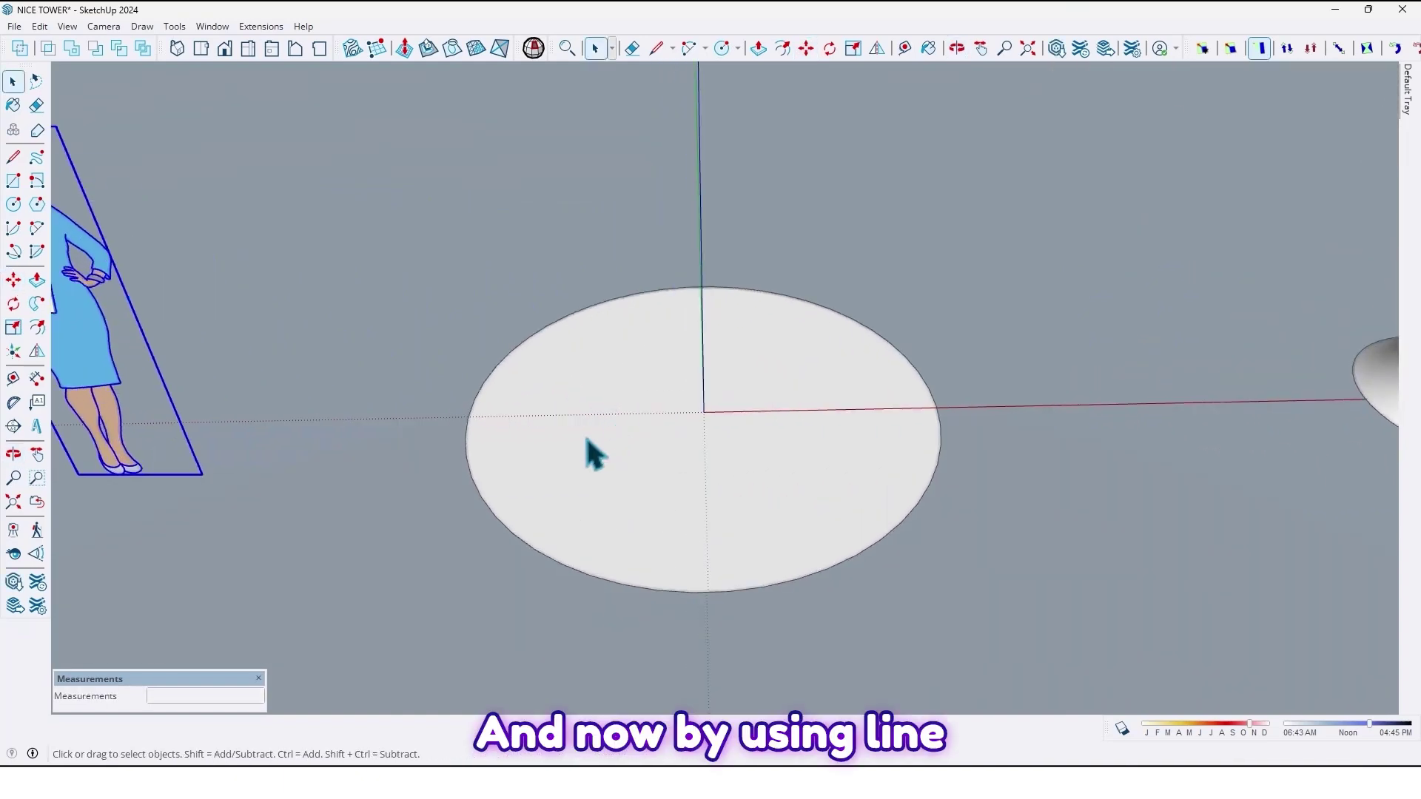
{"action": "key", "text": "l"}
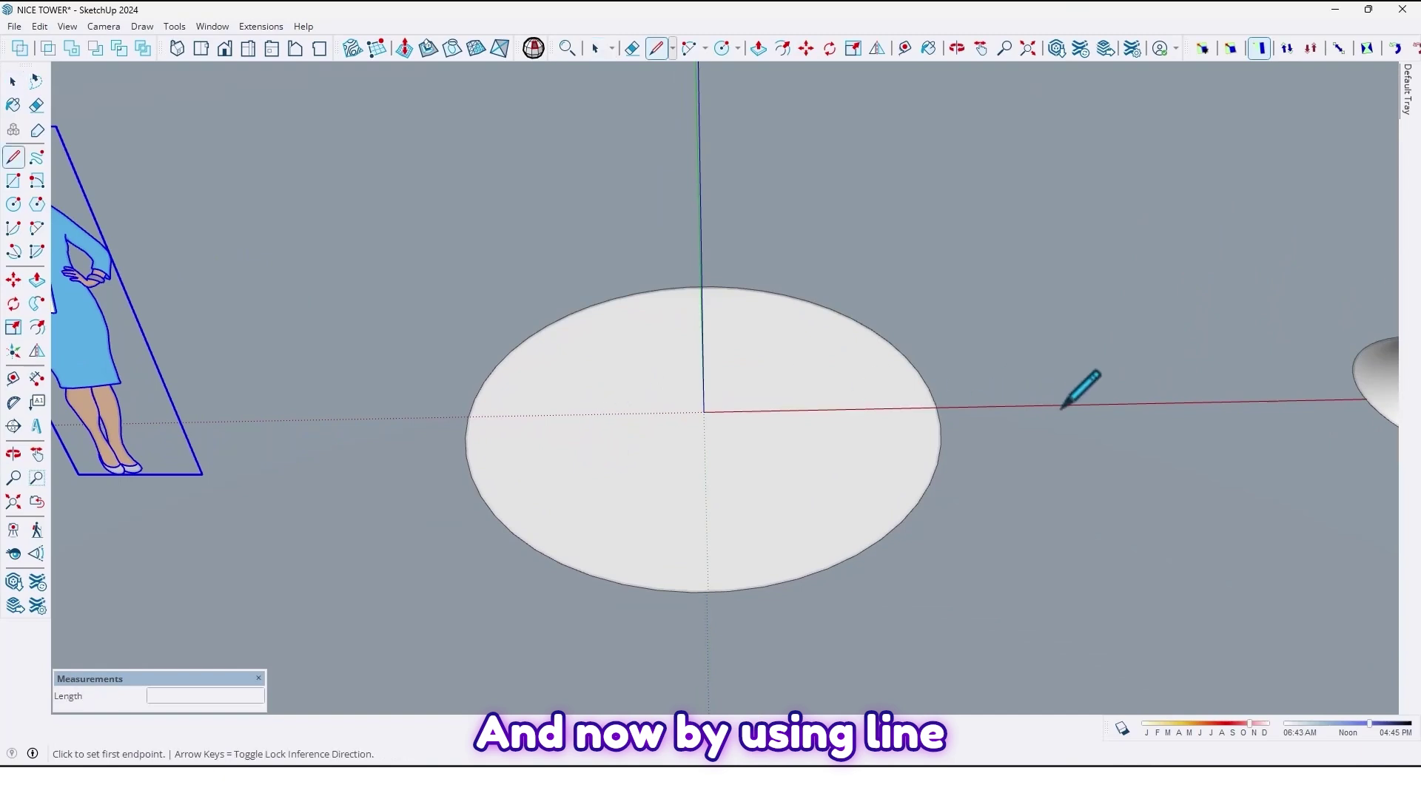
{"action": "left_click", "coordinate": [704, 412]}
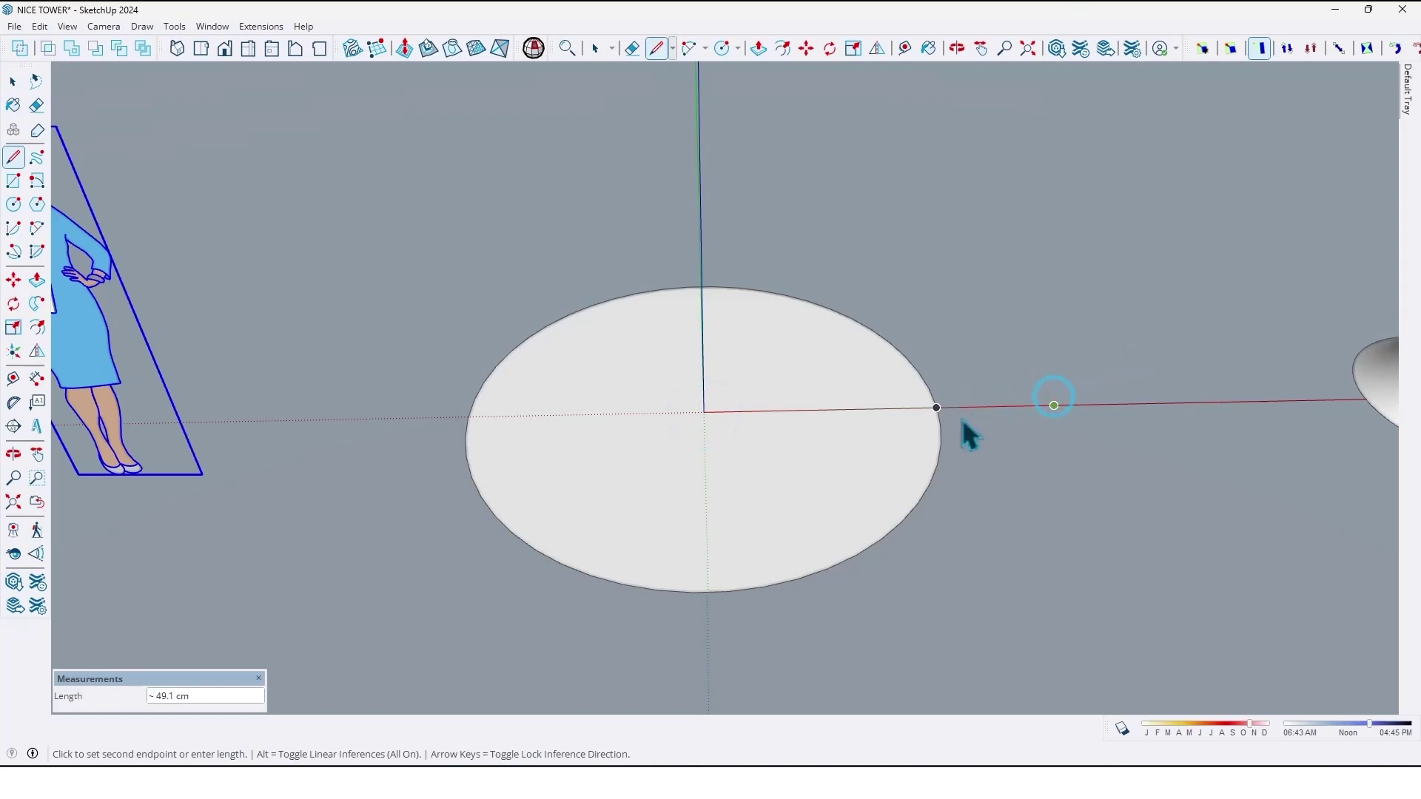
{"action": "key", "text": "space"}
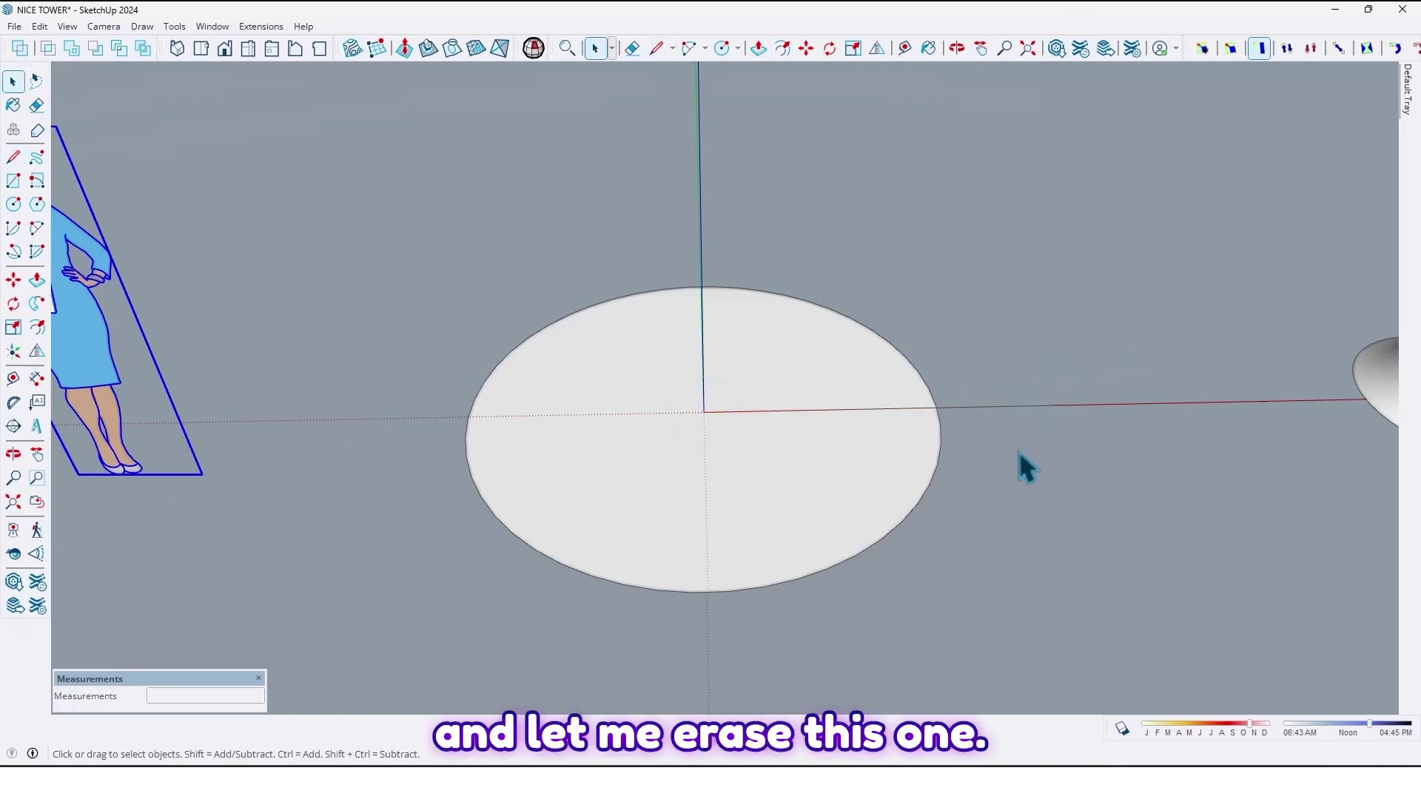
{"action": "key", "text": "e"}
{"action": "key", "text": "space"}
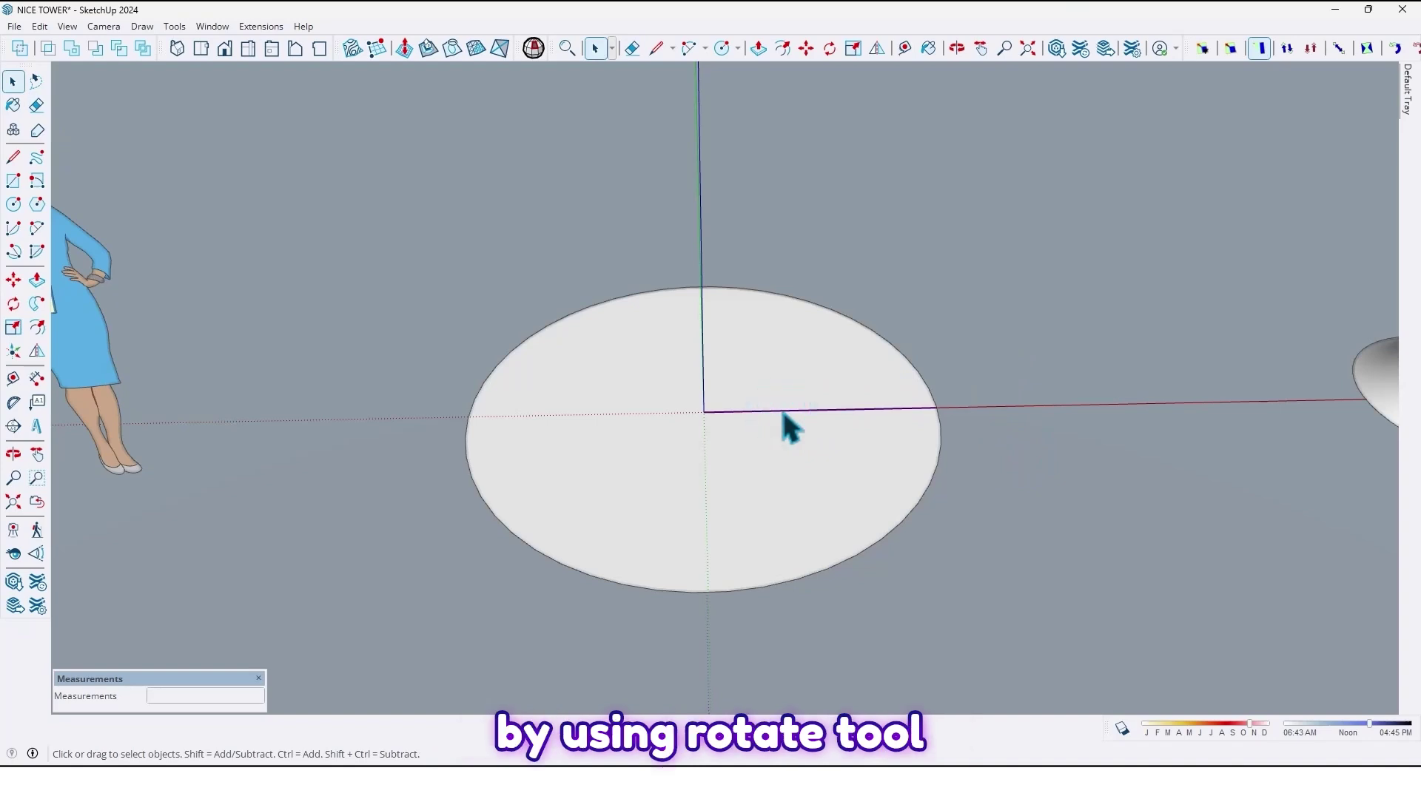
- Make three 90° rotated copies of the radius line around the centre
{"action": "key", "text": "q"}
{"action": "left_click", "coordinate": [704, 413]}
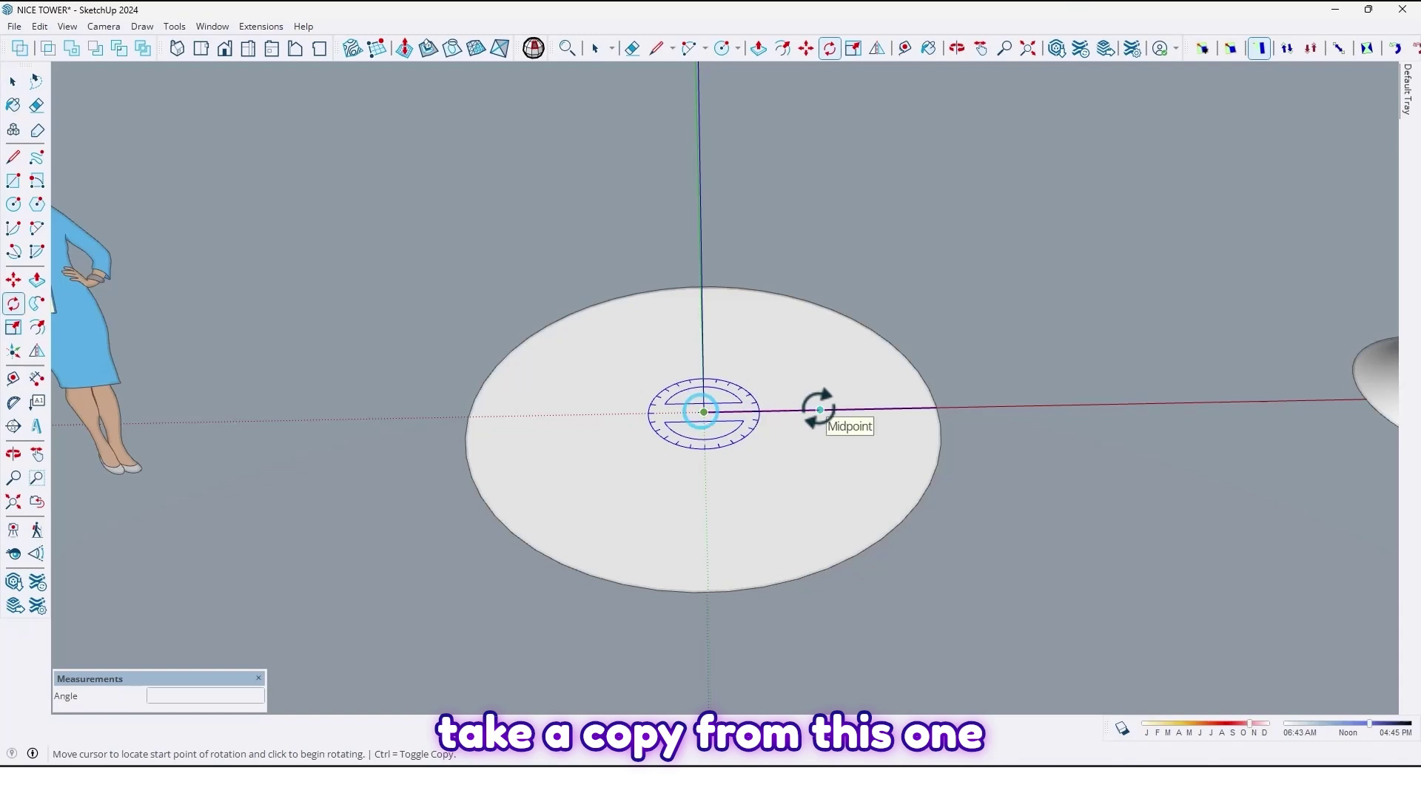
{"action": "left_click", "coordinate": [819, 410]}
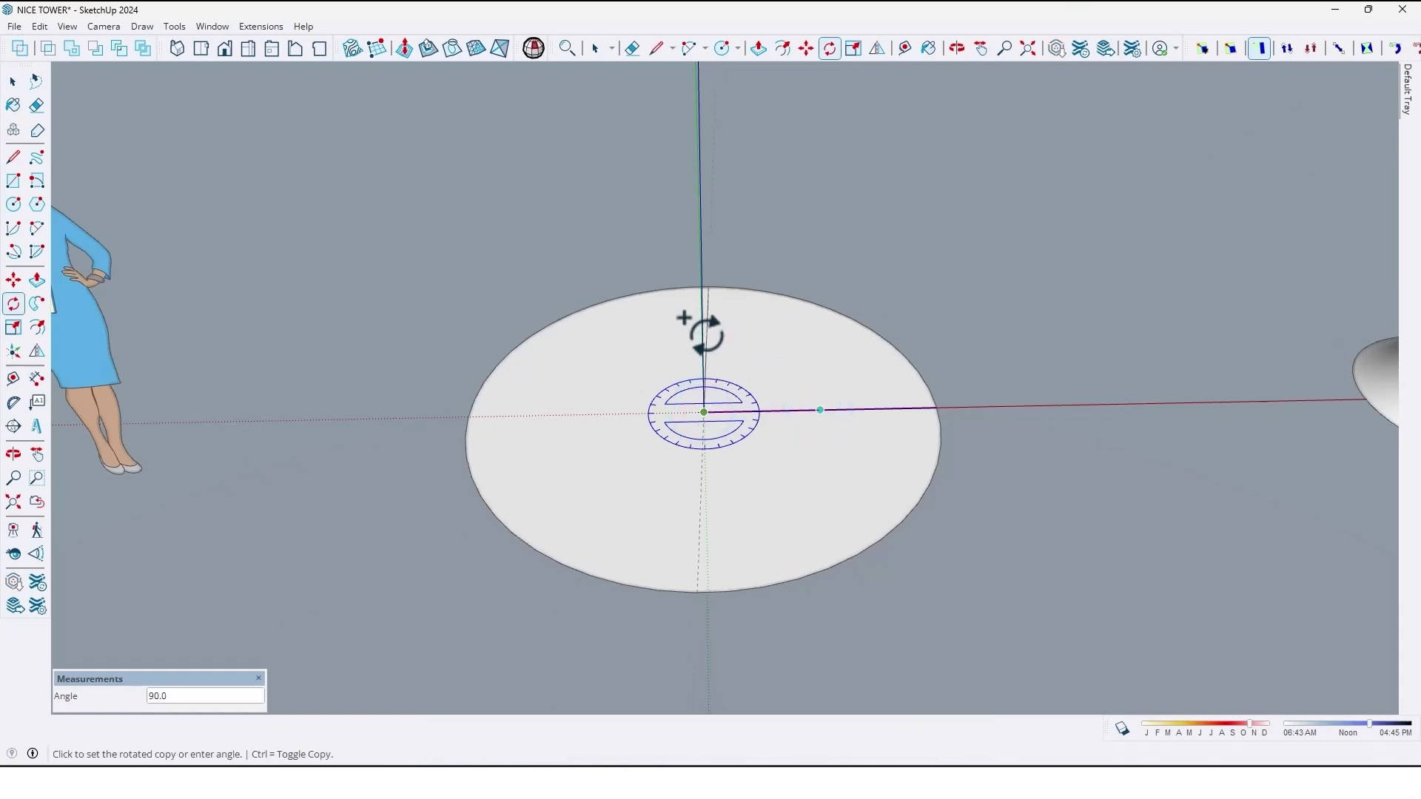
{"action": "middle_click_drag", "start_coordinate": [704, 331], "coordinate": [563, 346]}
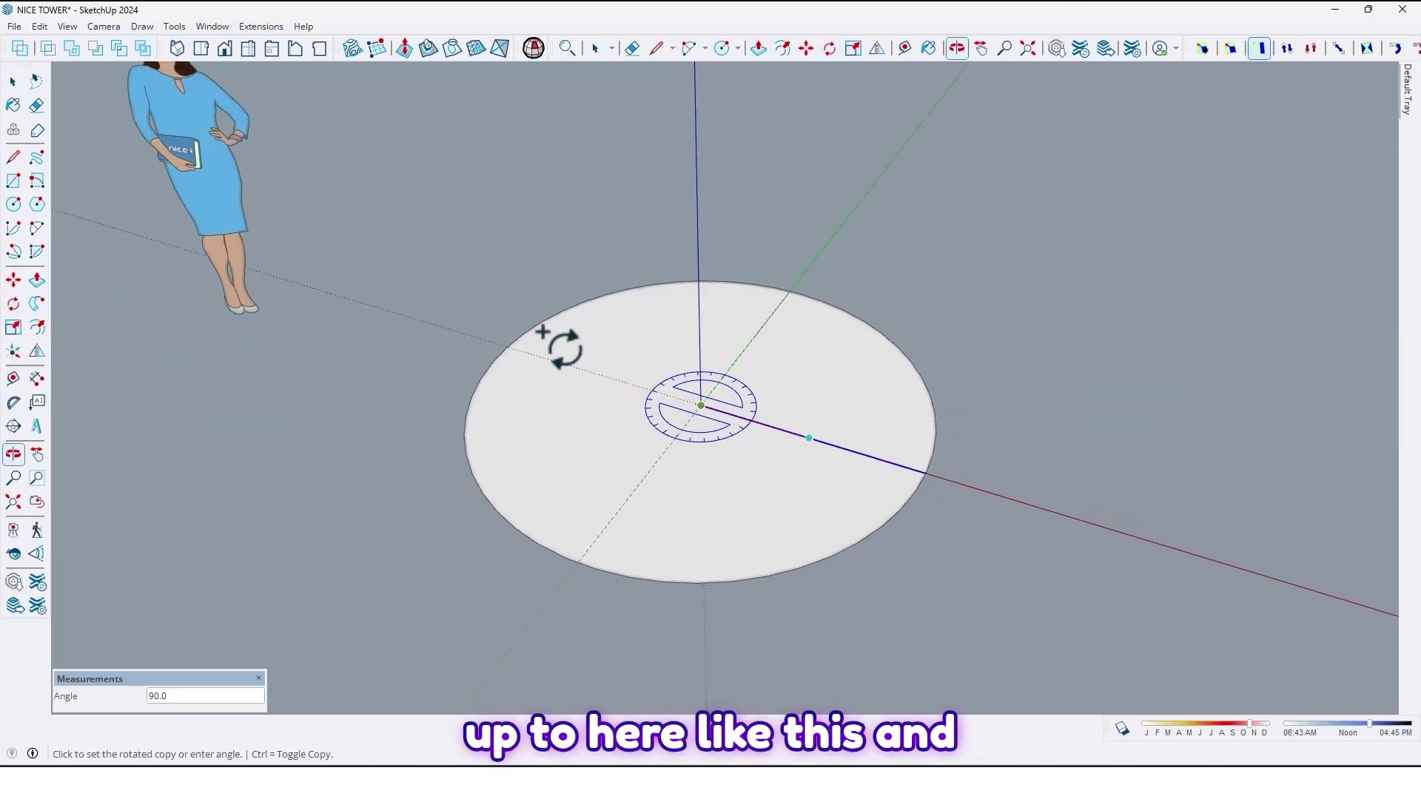
{"action": "left_click", "coordinate": [750, 343]}
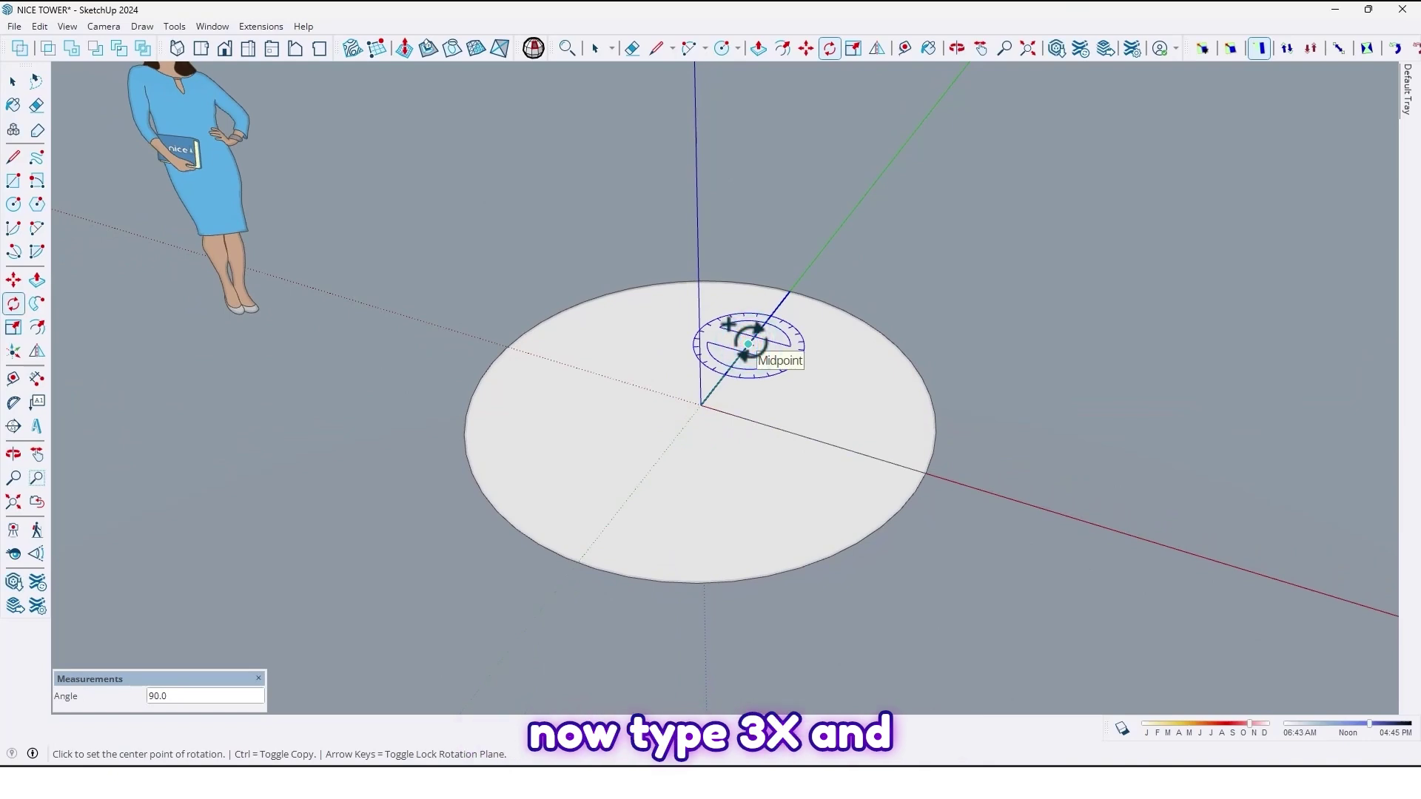
{"action": "type", "text": "3"}
{"action": "key", "text": "Return"}
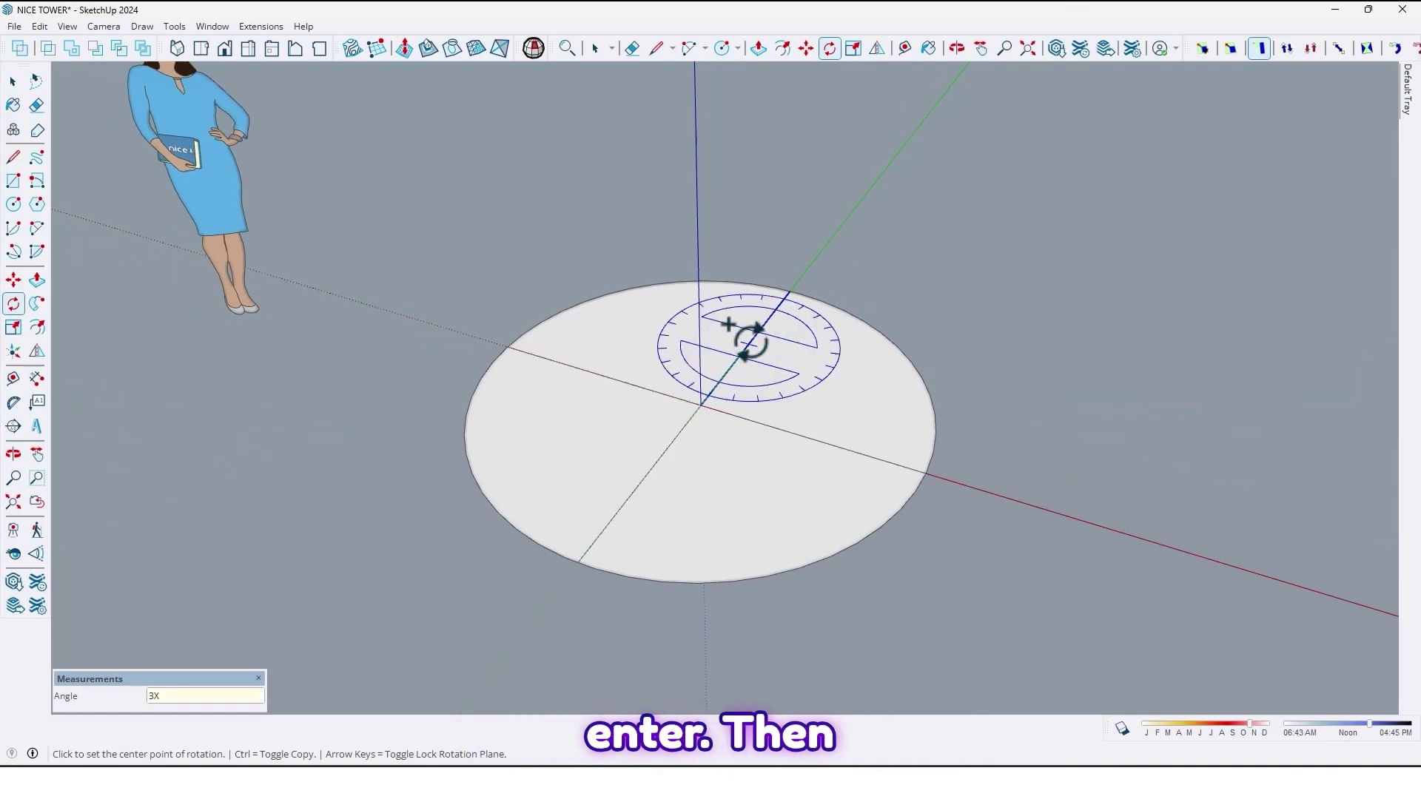
{"action": "scroll", "coordinate": [745, 349], "scroll_direction": "down", "scroll_amount": 2}
{"action": "mouse_move", "coordinate": [744, 349]}
{"action": "middle_mouse_down"}
{"action": "mouse_move", "coordinate": [762, 422]}
{"action": "mouse_move", "coordinate": [677, 442]}
{"action": "mouse_move", "coordinate": [729, 406]}
{"action": "mouse_move", "coordinate": [729, 470]}
{"action": "mouse_move", "coordinate": [733, 441]}
{"action": "middle_mouse_up"}
{"action": "scroll", "coordinate": [678, 439], "scroll_direction": "up", "scroll_amount": 2}
{"action": "scroll", "coordinate": [651, 413], "scroll_direction": "up", "scroll_amount": 2}
{"action": "scroll", "coordinate": [729, 470], "scroll_direction": "up", "scroll_amount": 2}
- Offset the lower quarter face's edges 2 cm inward
{"action": "key", "text": "q"}
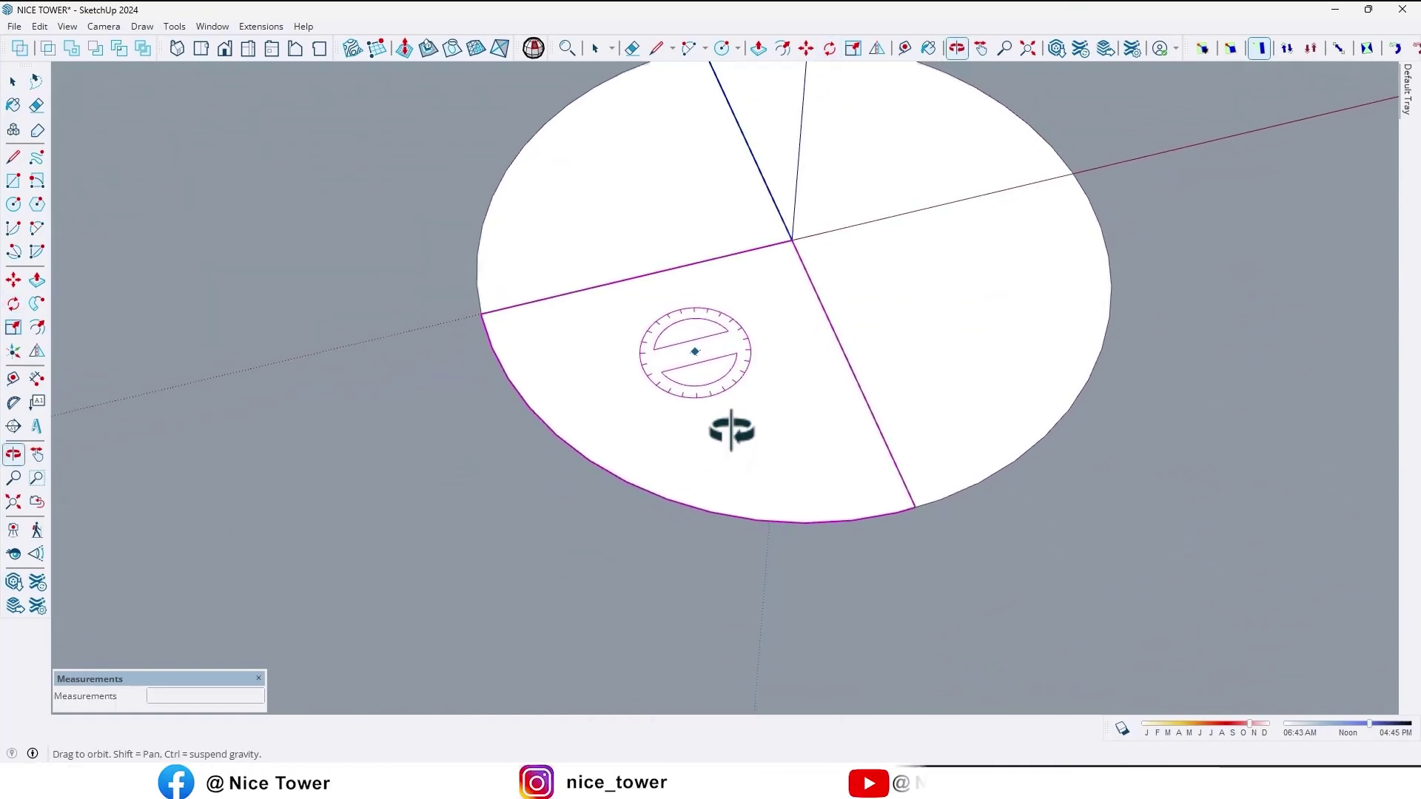
{"action": "key", "text": "f"}
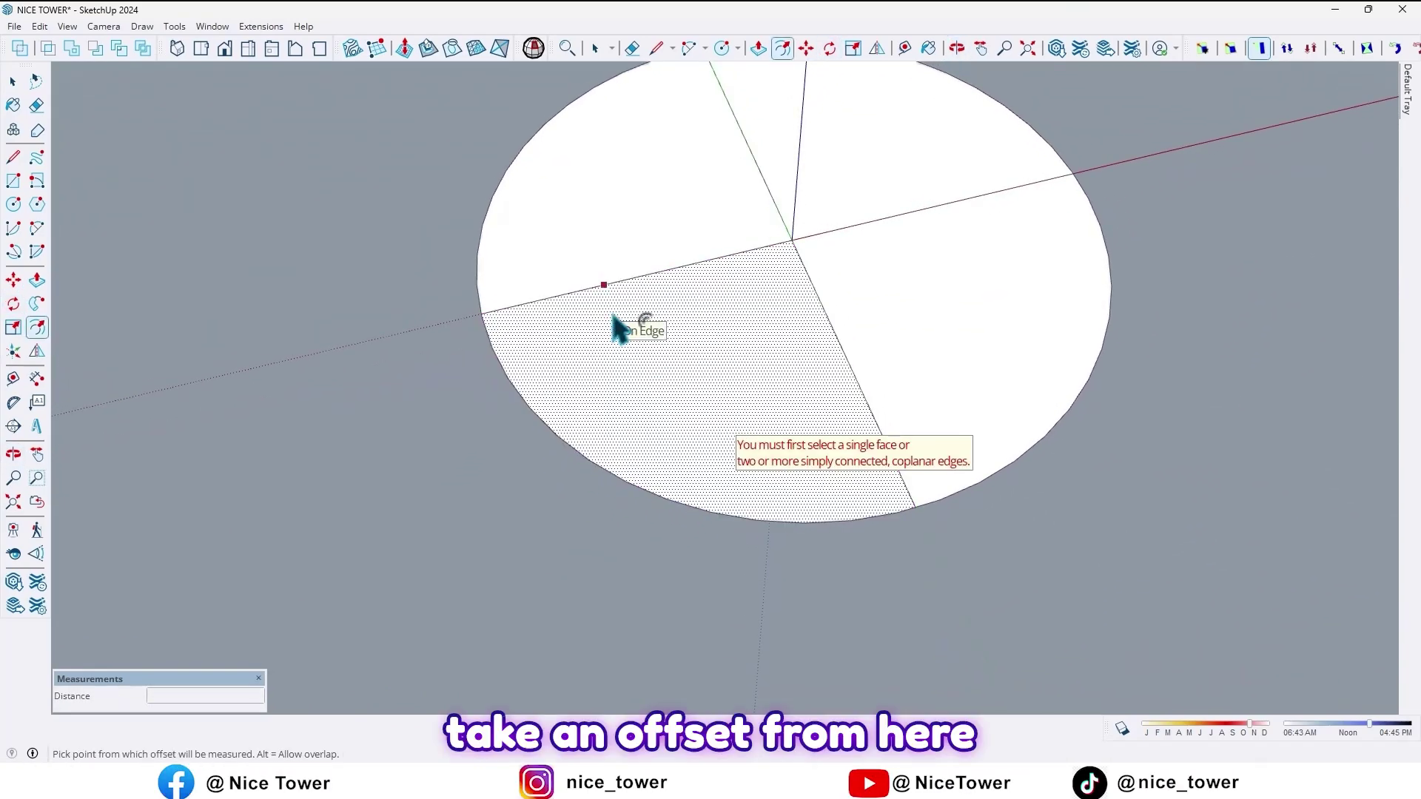
{"action": "left_click", "coordinate": [610, 310]}
{"action": "type", "text": "2"}
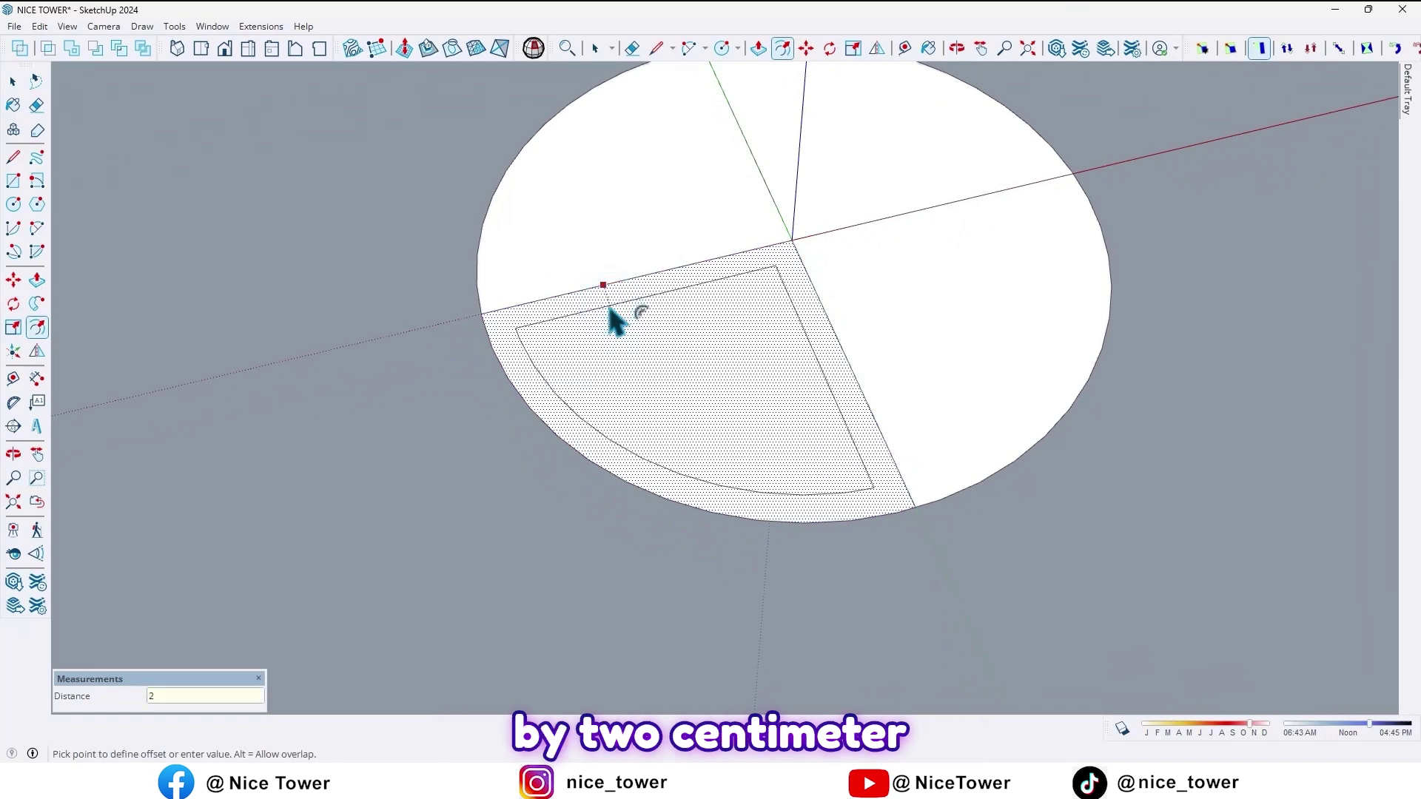
{"action": "key", "text": "Return"}
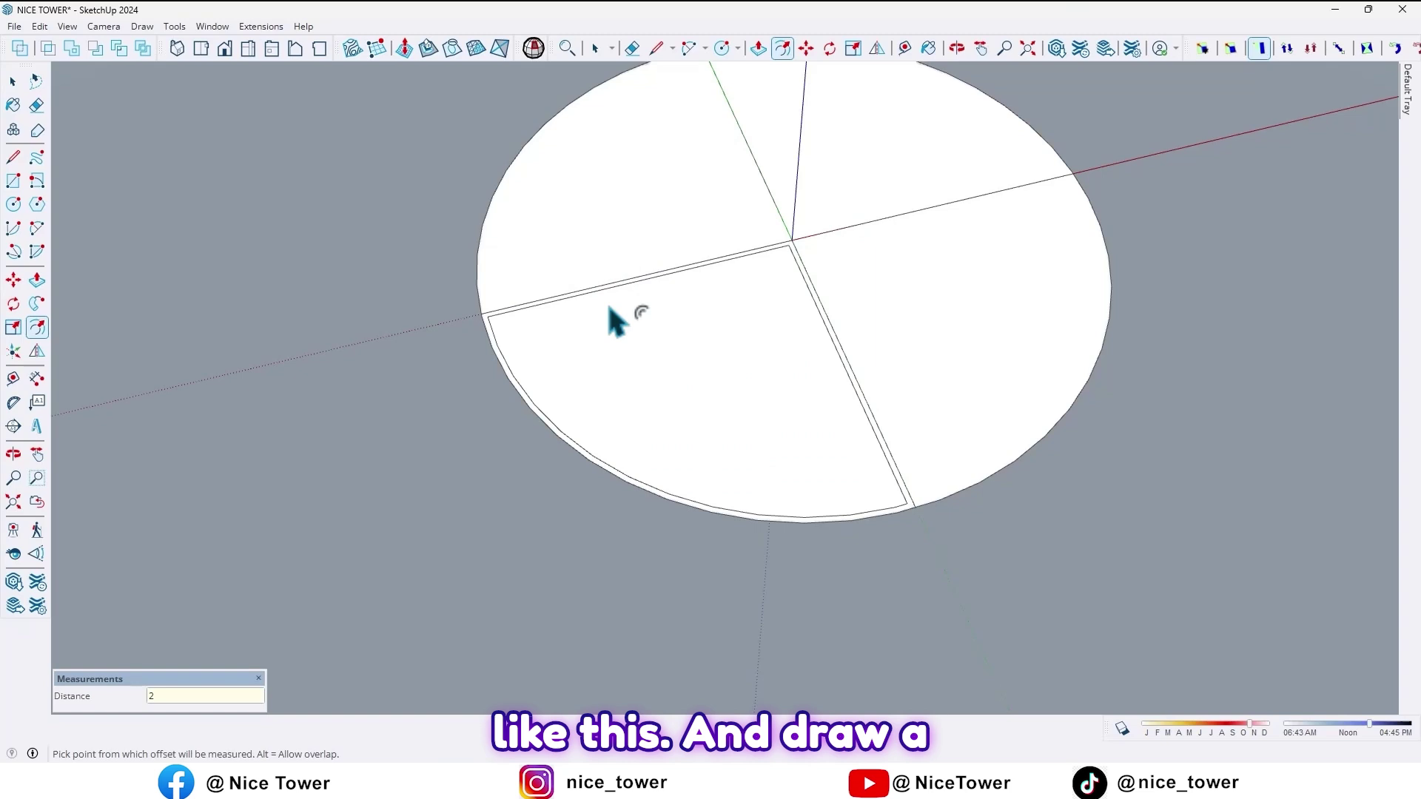
- Place two guide lines 80 cm in from the quarter's two straight edges
{"action": "key", "text": "t"}
{"action": "left_click", "coordinate": [800, 270]}
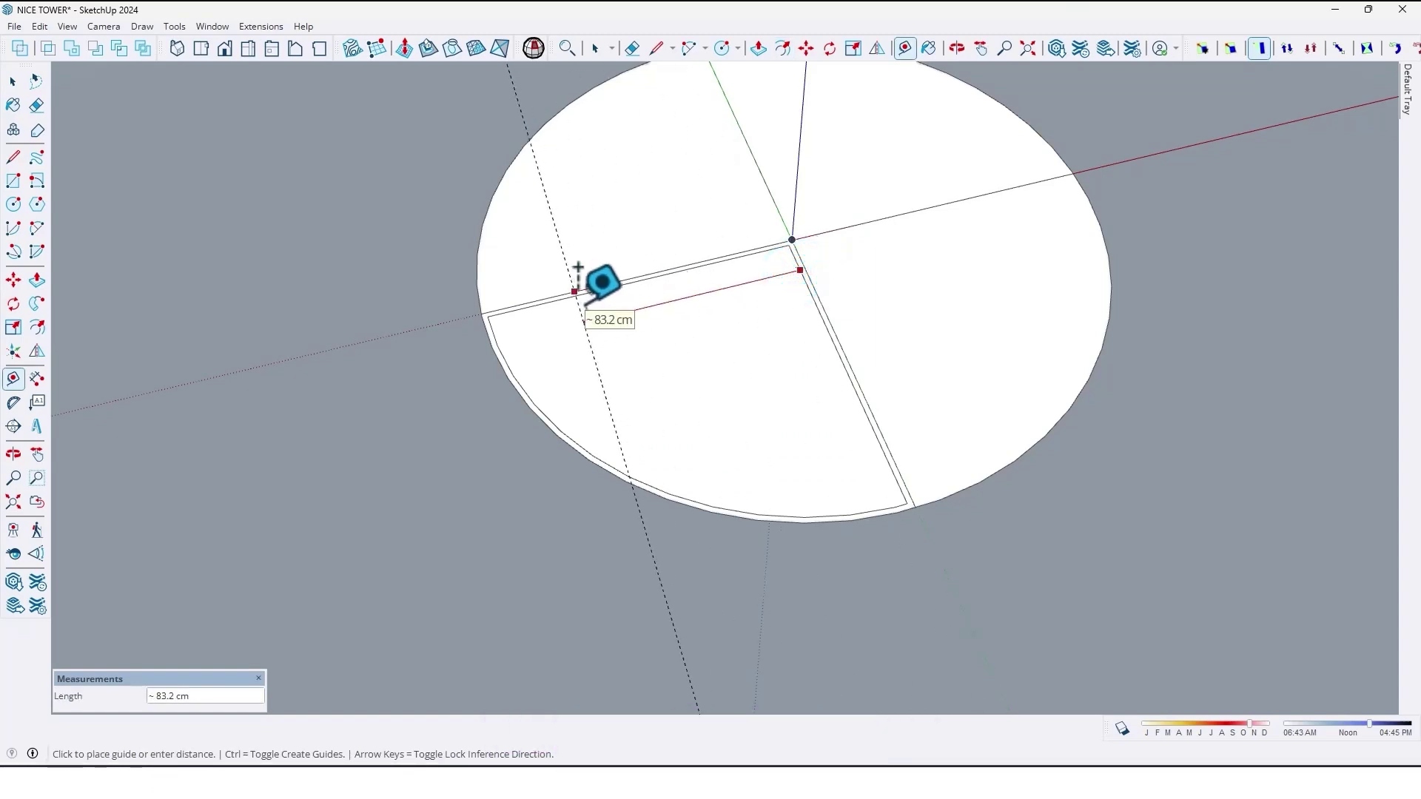
{"action": "type", "text": "80"}
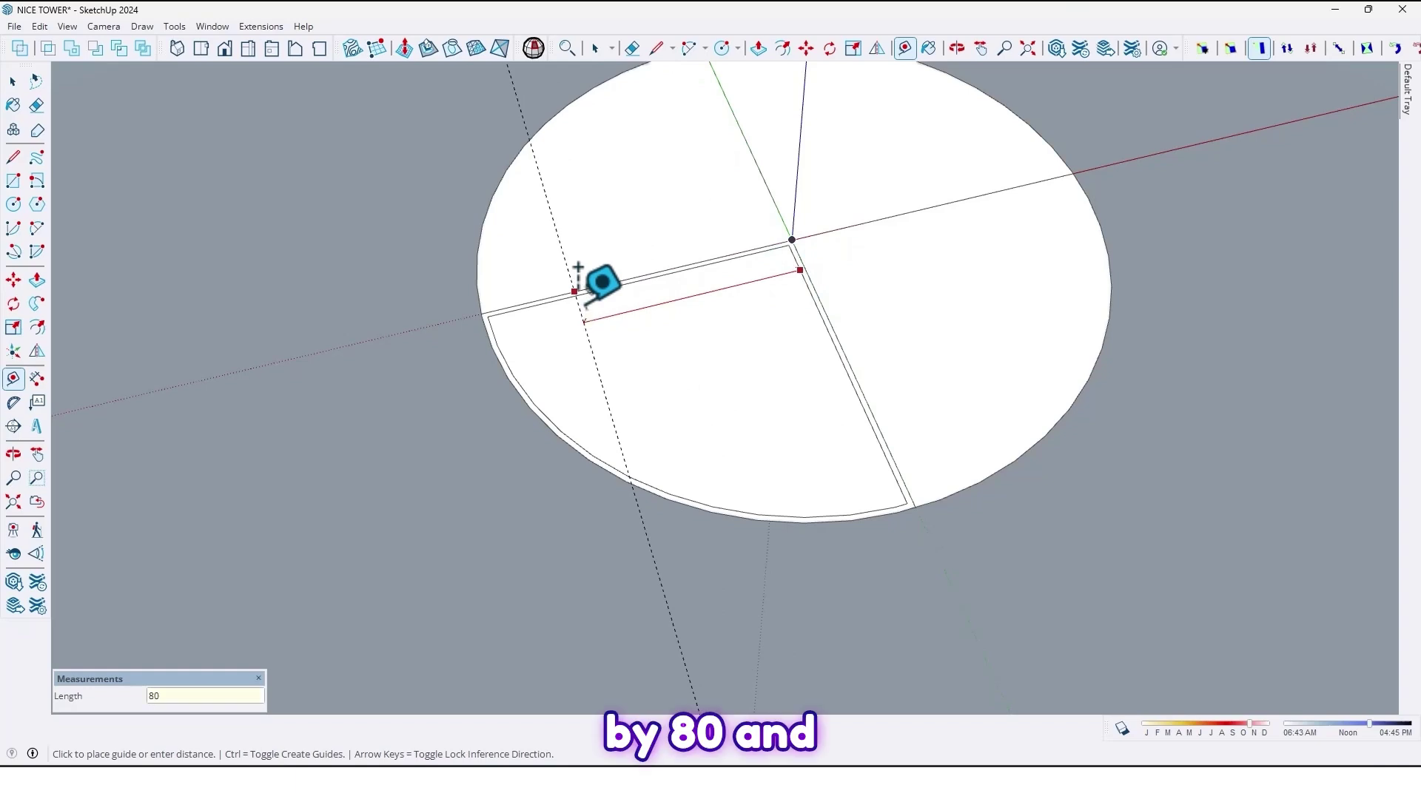
{"action": "key", "text": "Return"}
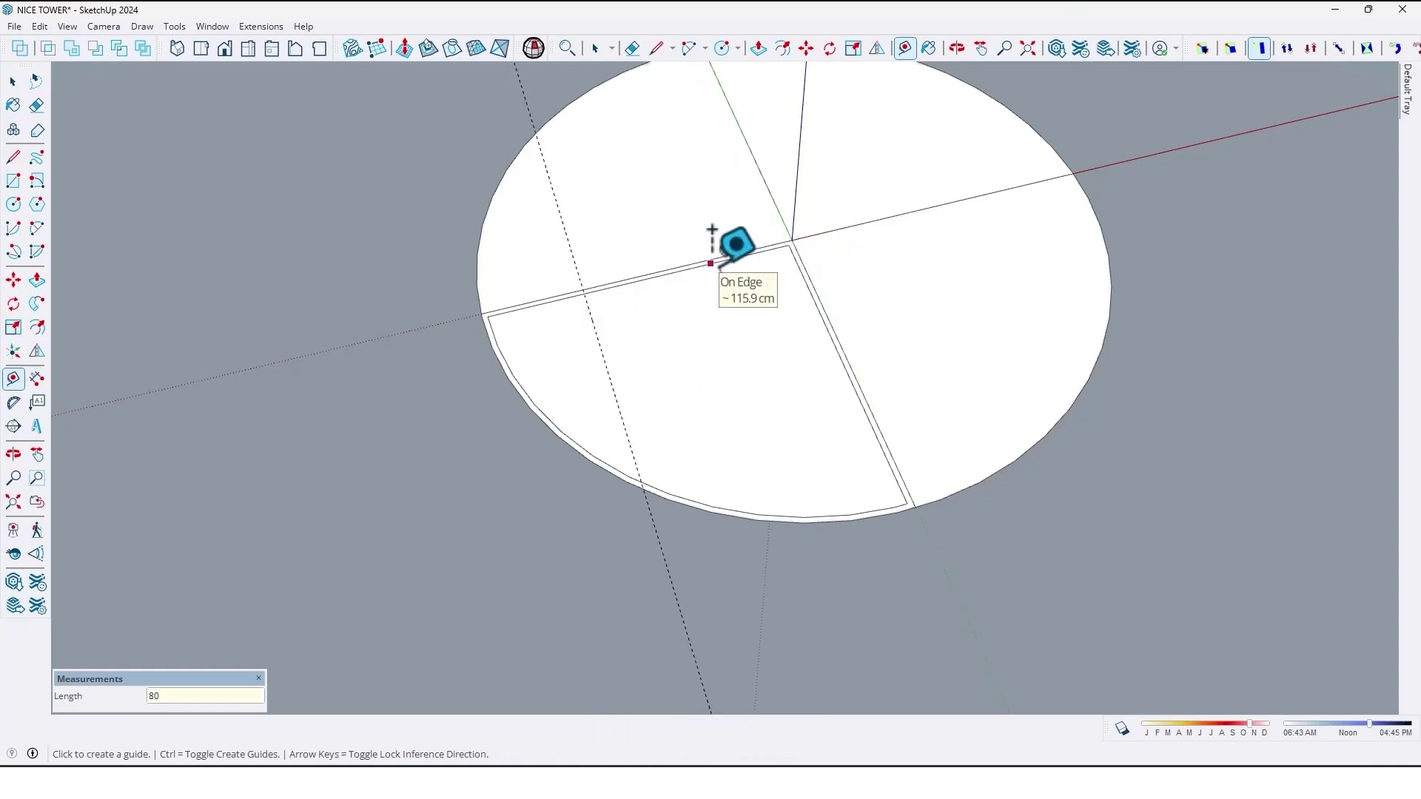
{"action": "left_click", "coordinate": [711, 263]}
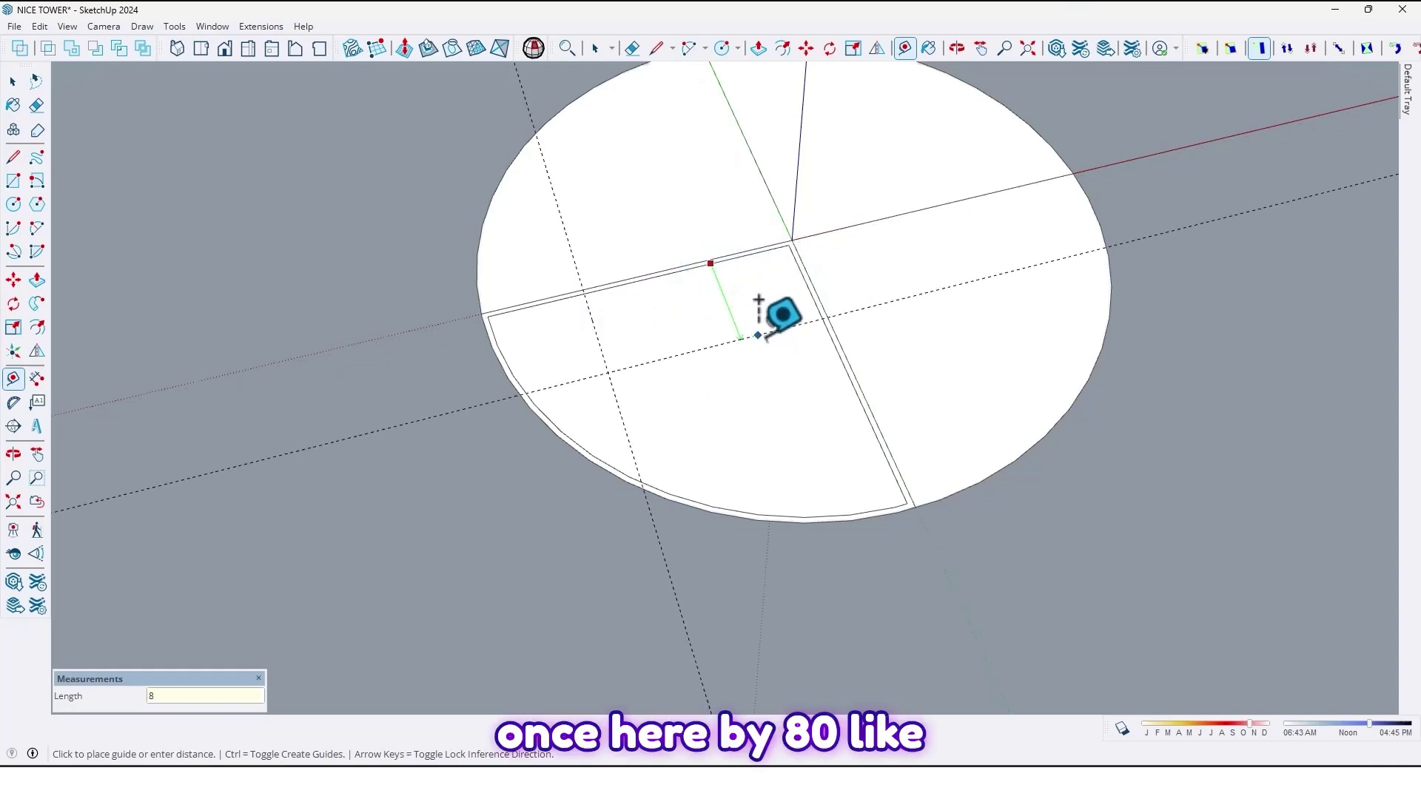
{"action": "type", "text": "0"}
{"action": "key", "text": "Return"}
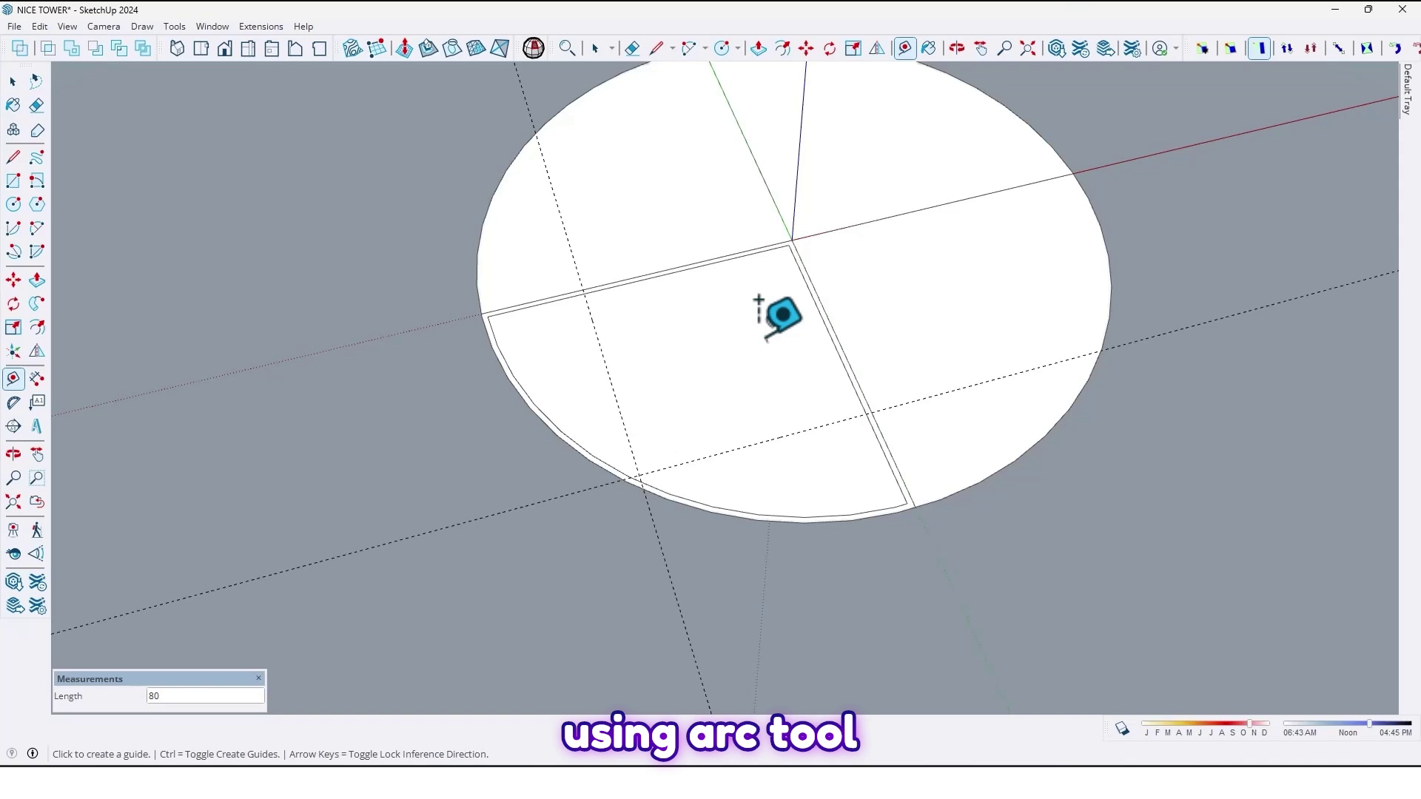
- Draw two arcs from the guide intersections to the inset curved edge, rounding both outer corners
{"action": "key", "text": "a"}
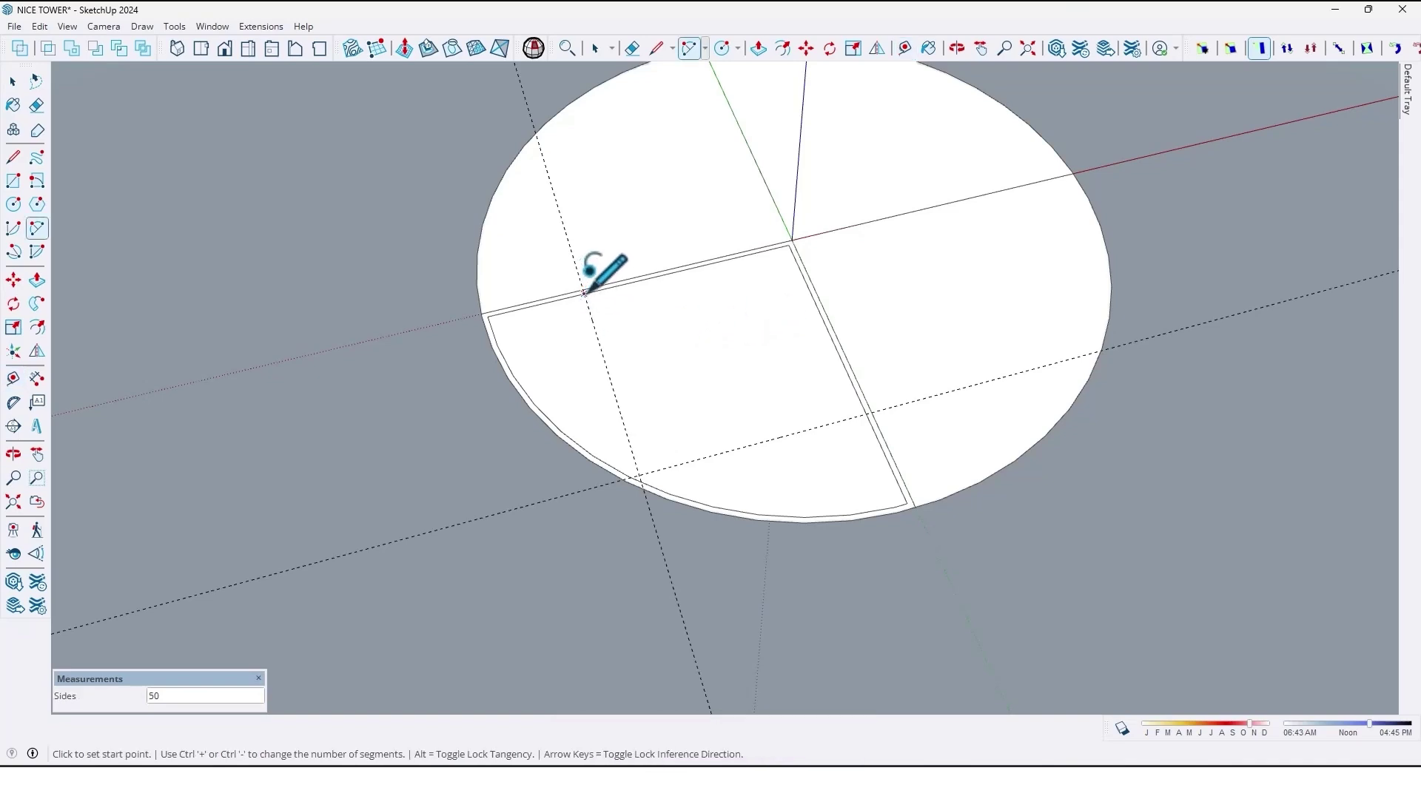
{"action": "left_click", "coordinate": [584, 293]}
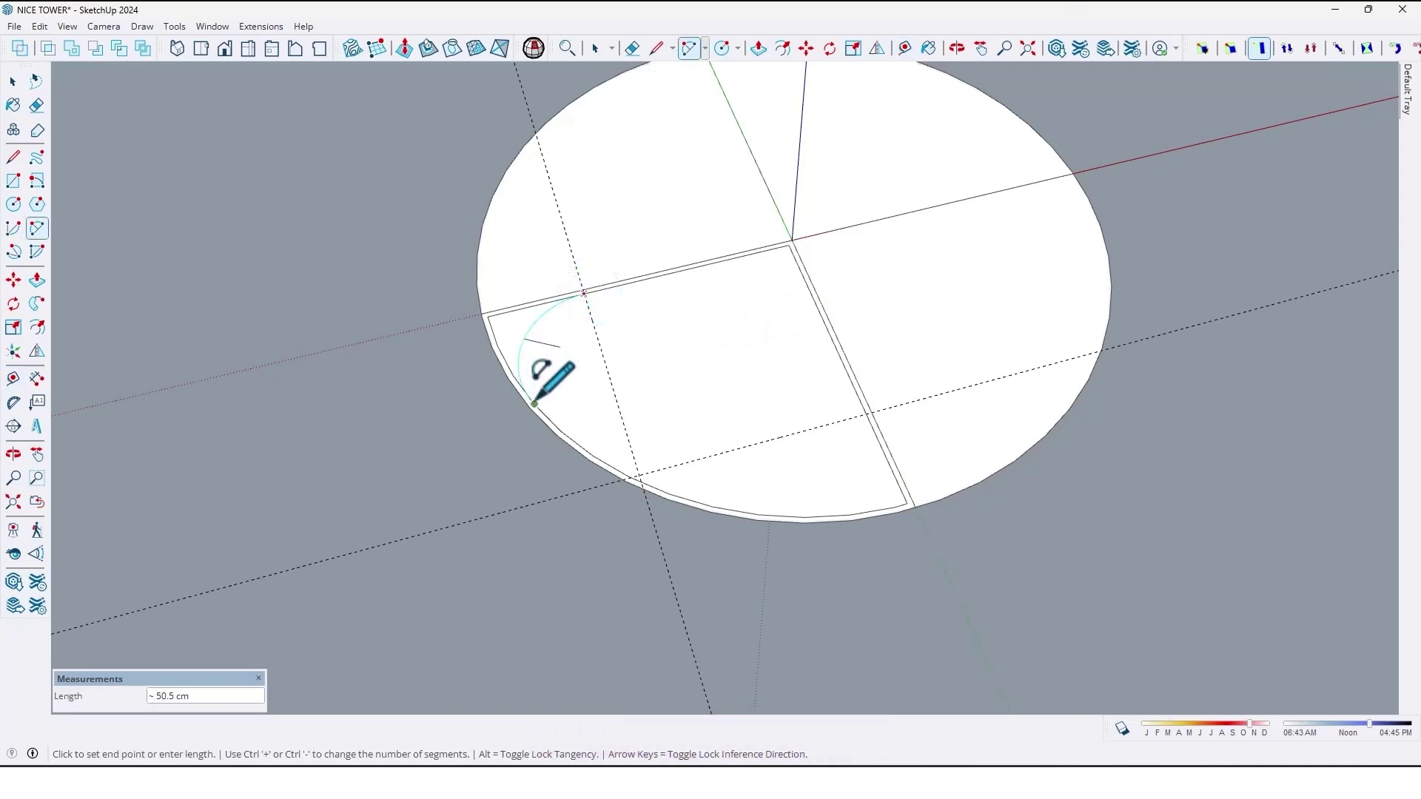
{"action": "scroll", "coordinate": [526, 388], "scroll_direction": "up", "scroll_amount": 2}
{"action": "middle_click_drag", "start_coordinate": [525, 384], "coordinate": [599, 389]}
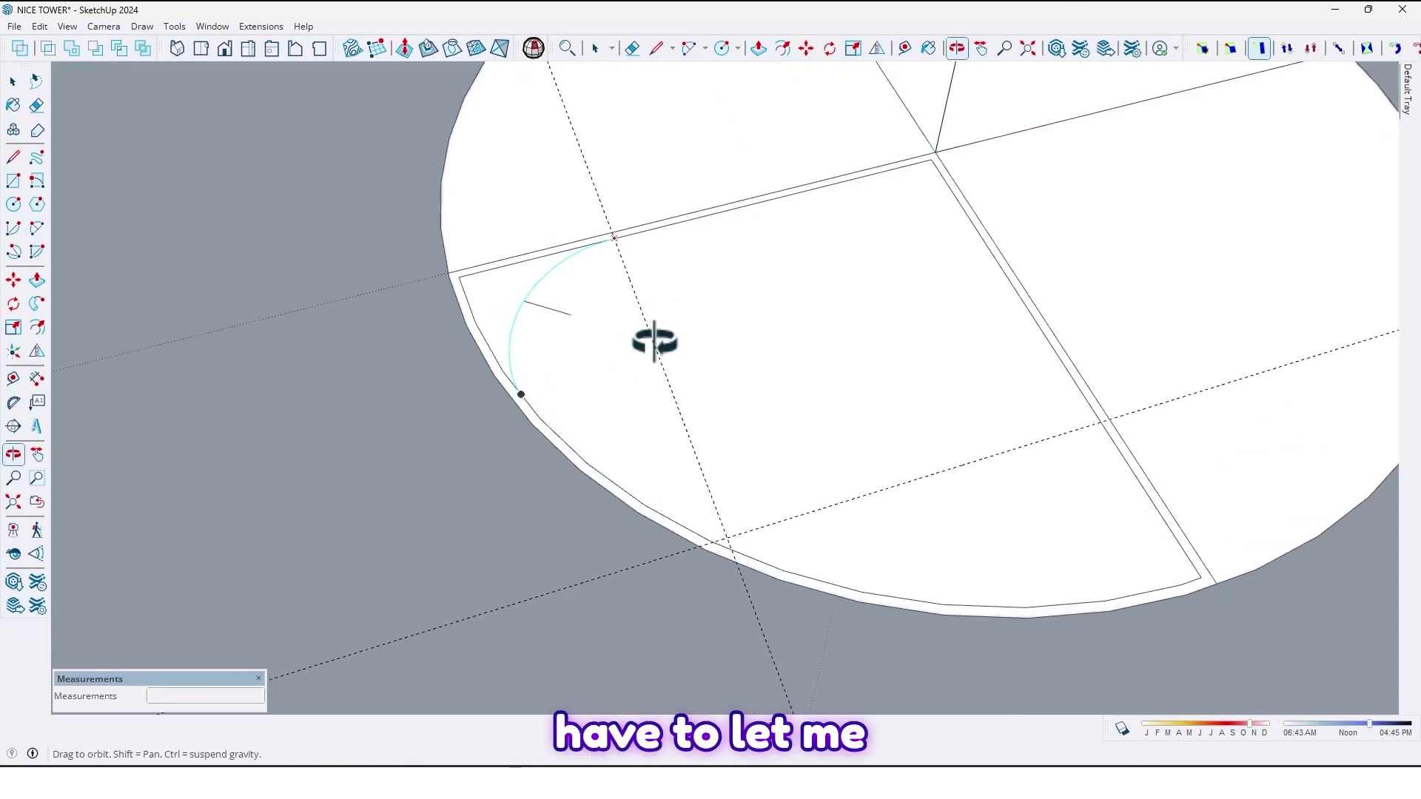
{"action": "scroll", "coordinate": [572, 434], "scroll_direction": "up", "scroll_amount": 2}
{"action": "scroll", "coordinate": [547, 478], "scroll_direction": "up", "scroll_amount": 1}
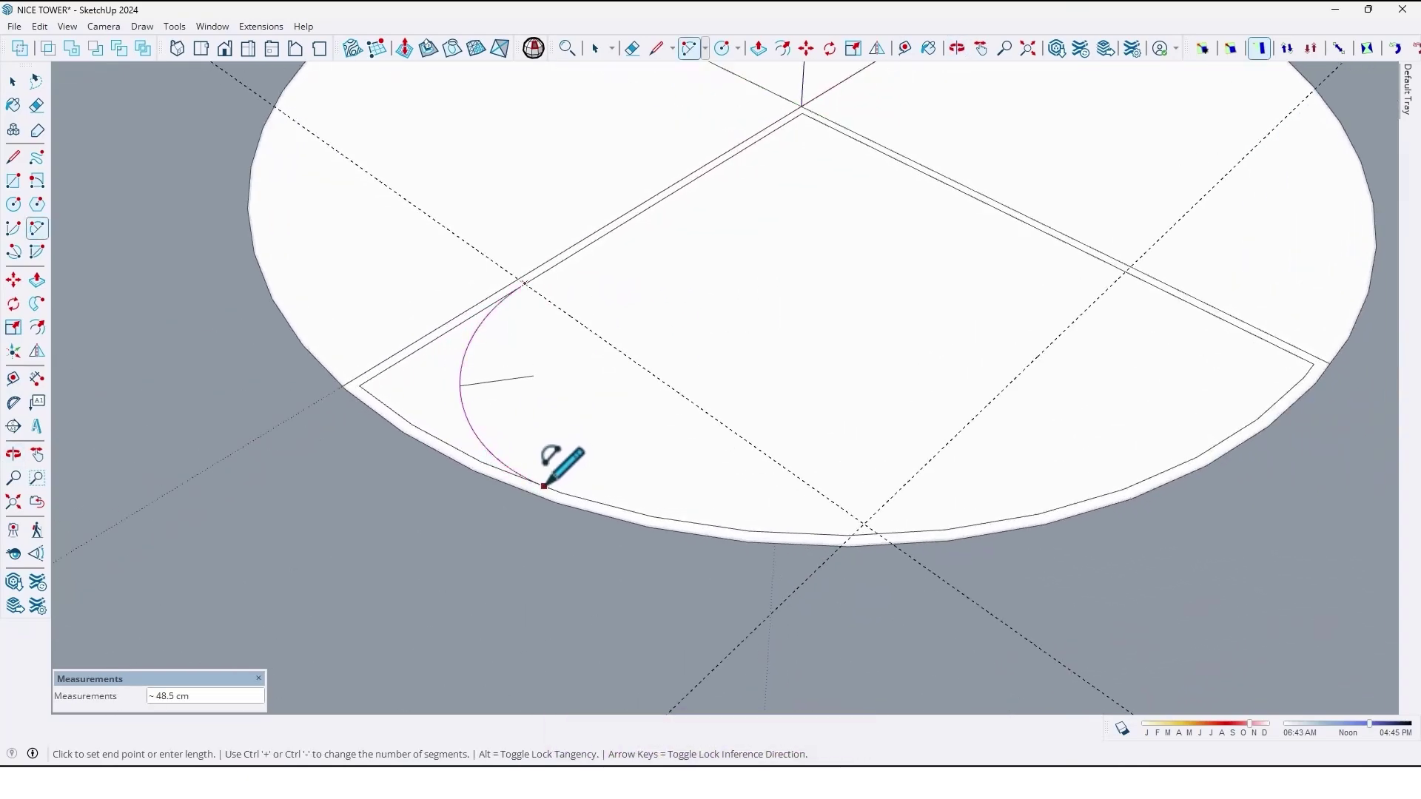
{"action": "left_click", "coordinate": [544, 483]}
{"action": "scroll", "coordinate": [544, 484], "scroll_direction": "down", "scroll_amount": 3}
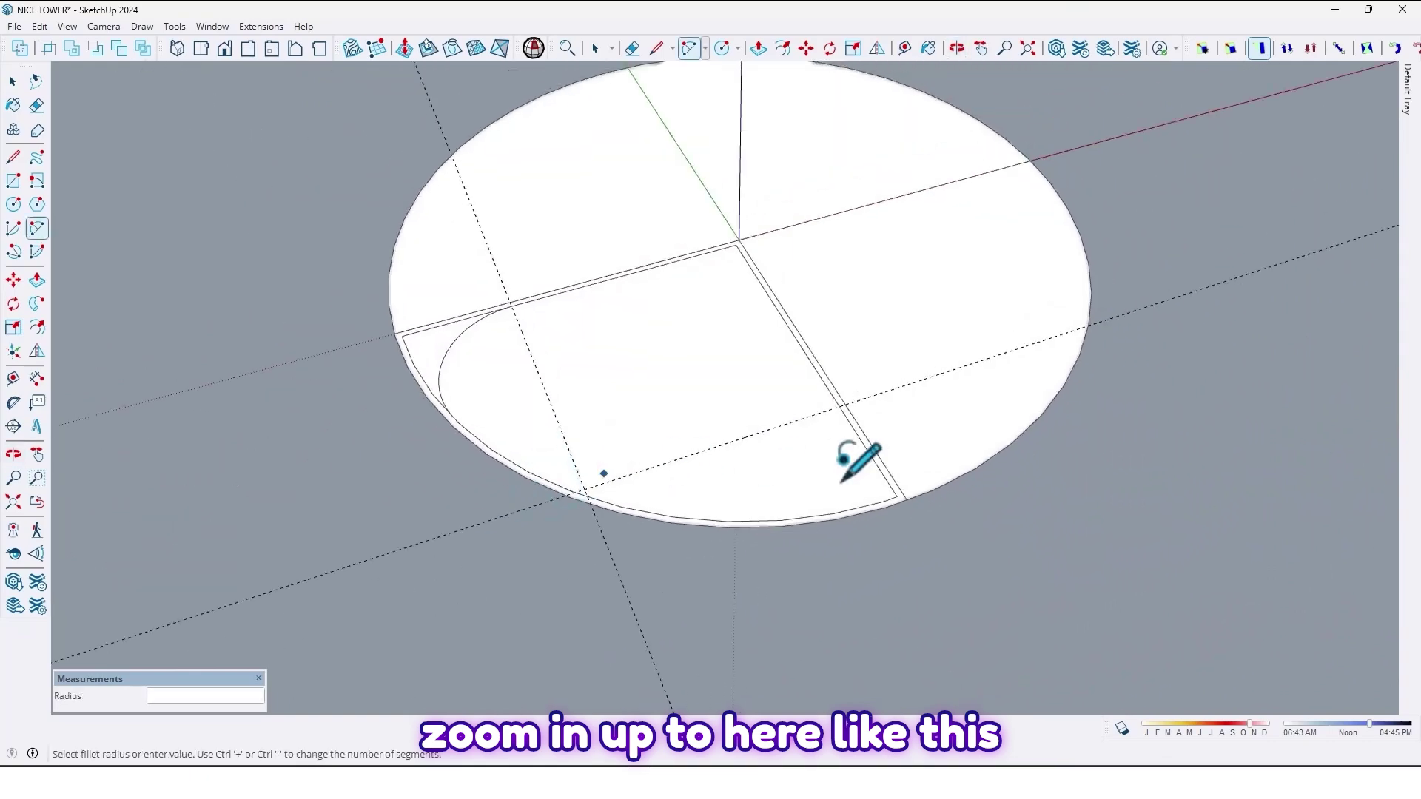
{"action": "mouse_move", "coordinate": [951, 396]}
{"action": "middle_mouse_down"}
{"action": "mouse_move", "coordinate": [746, 413]}
{"action": "mouse_move", "coordinate": [774, 400]}
{"action": "middle_mouse_up"}
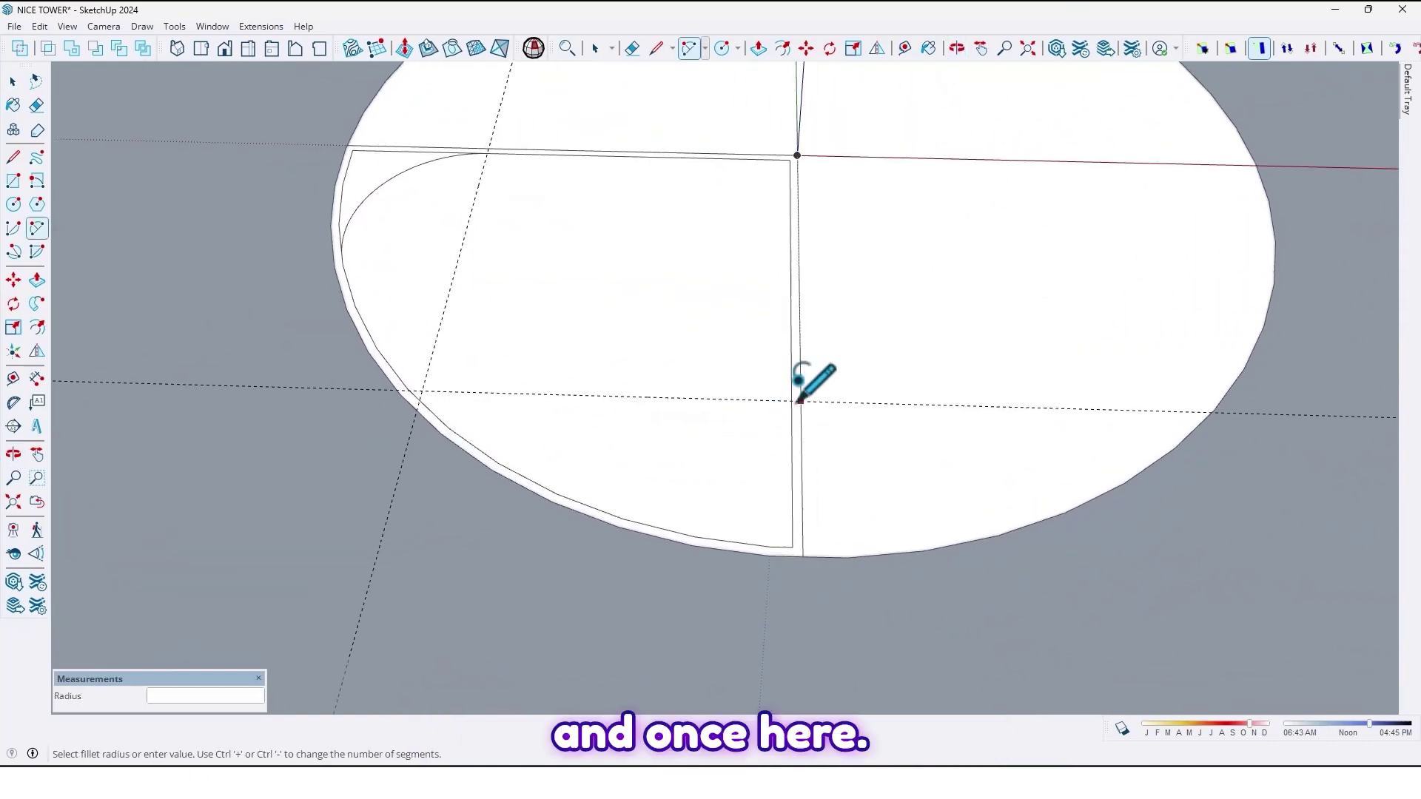
{"action": "left_click", "coordinate": [791, 400]}
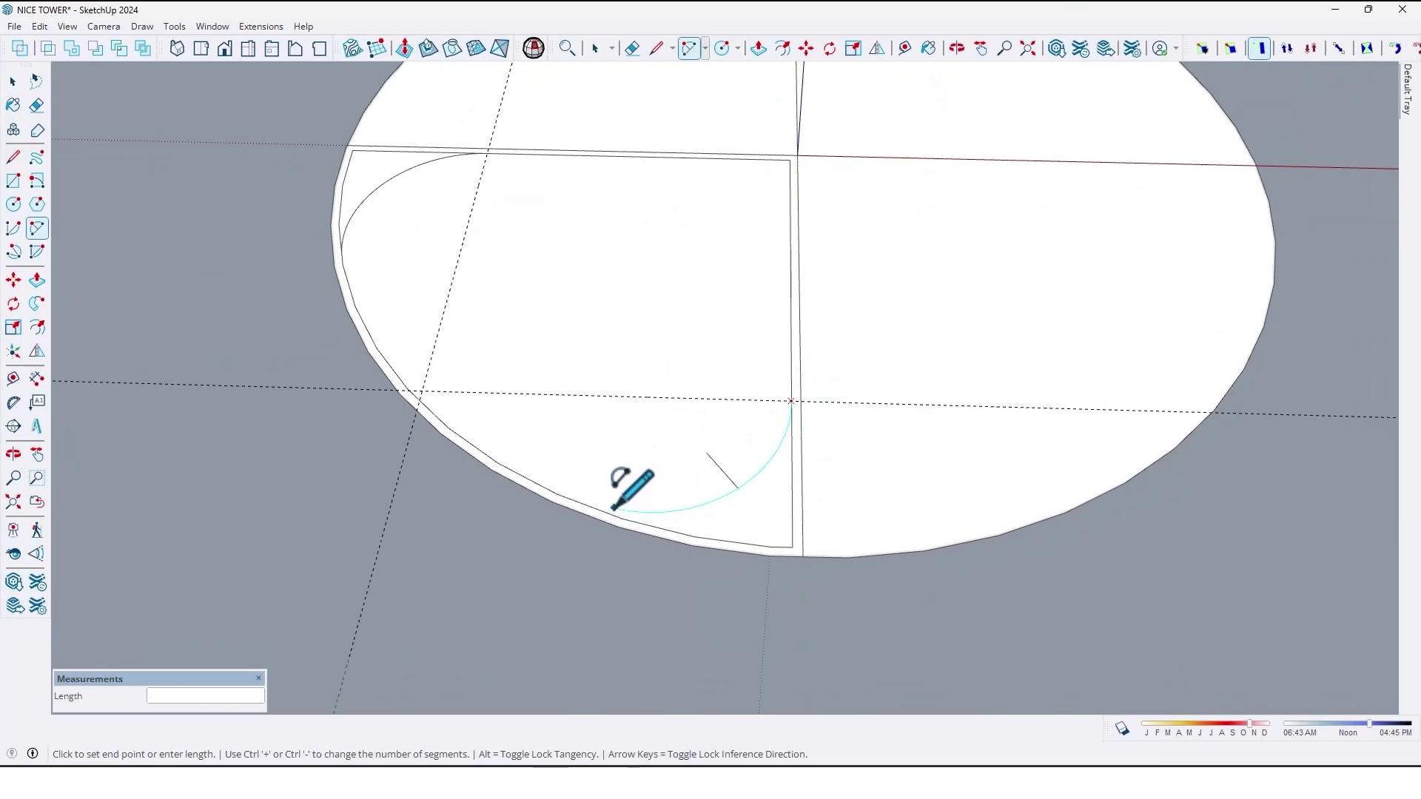
{"action": "scroll", "coordinate": [614, 509], "scroll_direction": "up", "scroll_amount": 2}
{"action": "scroll", "coordinate": [698, 517], "scroll_direction": "up", "scroll_amount": 2}
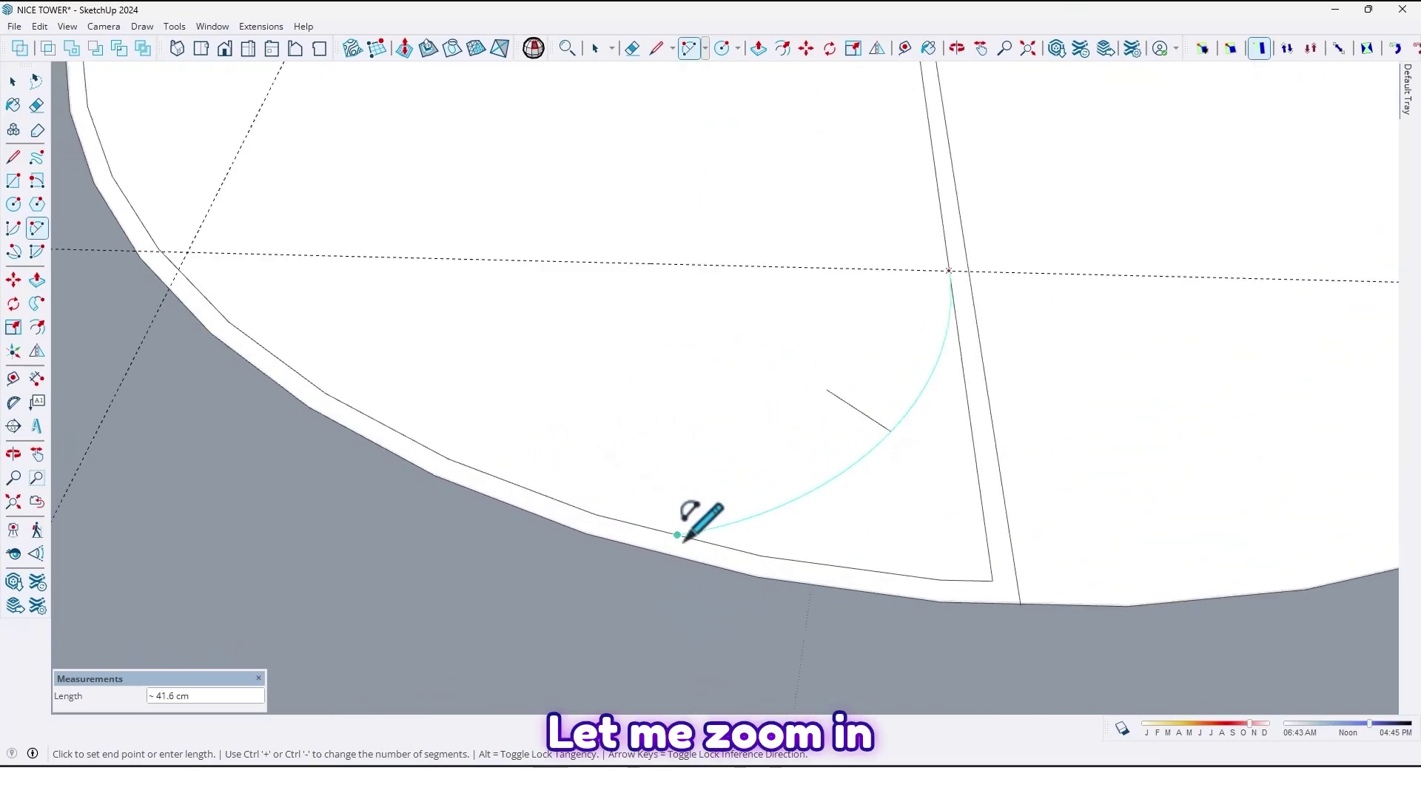
{"action": "mouse_move", "coordinate": [698, 517]}
{"action": "middle_mouse_down"}
{"action": "mouse_move", "coordinate": [929, 476]}
{"action": "mouse_move", "coordinate": [783, 508]}
{"action": "middle_mouse_up"}
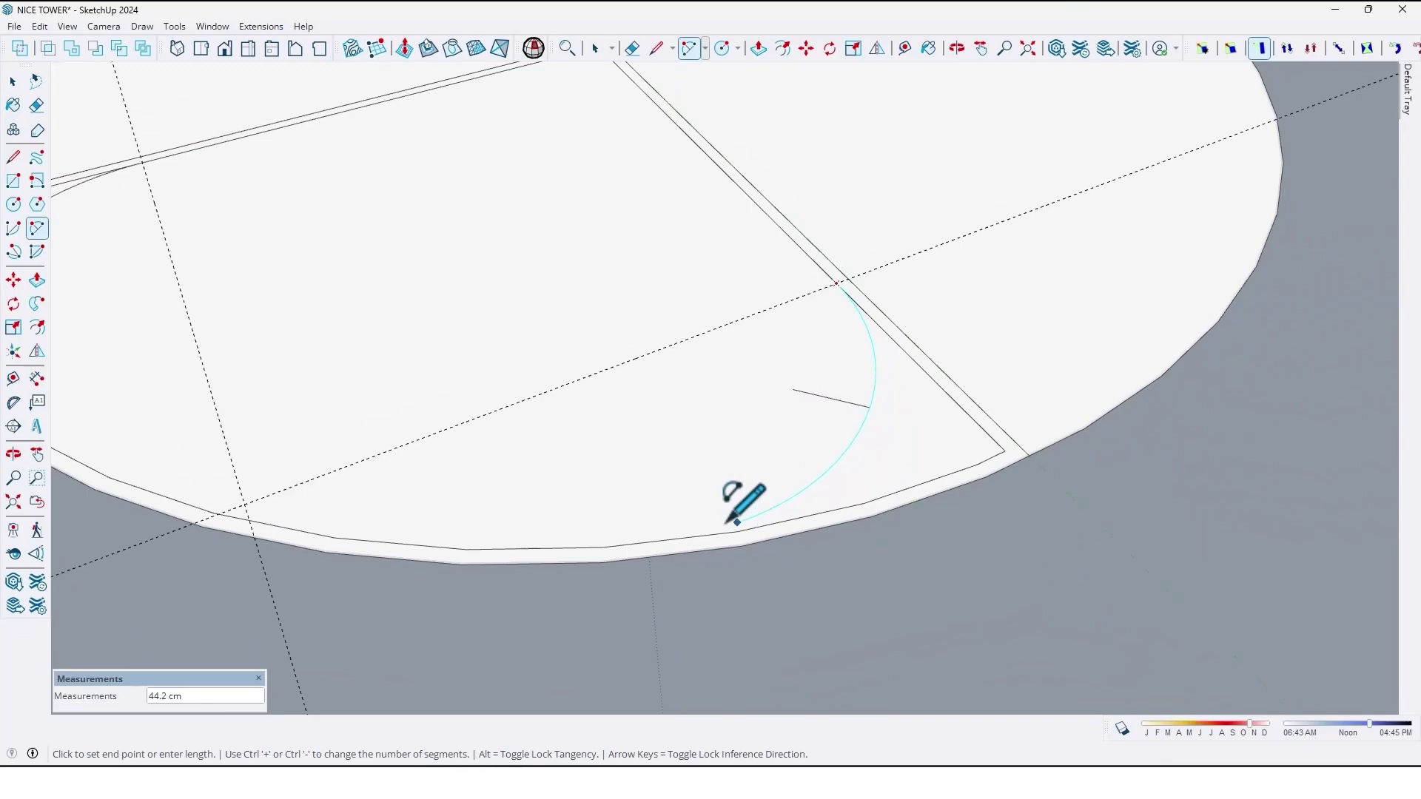
{"action": "left_click", "coordinate": [672, 541]}
{"action": "scroll", "coordinate": [999, 459], "scroll_direction": "down", "scroll_amount": 3}
{"action": "mouse_move", "coordinate": [952, 444]}
{"action": "middle_mouse_down"}
{"action": "mouse_move", "coordinate": [921, 460]}
{"action": "mouse_move", "coordinate": [919, 533]}
{"action": "mouse_move", "coordinate": [977, 460]}
{"action": "mouse_move", "coordinate": [952, 499]}
{"action": "middle_mouse_up"}
{"action": "scroll", "coordinate": [783, 403], "scroll_direction": "down", "scroll_amount": 2}
{"action": "middle_click_drag", "start_coordinate": [784, 403], "coordinate": [727, 398], "text": "shift"}
- Erase the guides and rotate-copy the petal face 90° about the centre, three times
{"action": "key", "text": "e"}
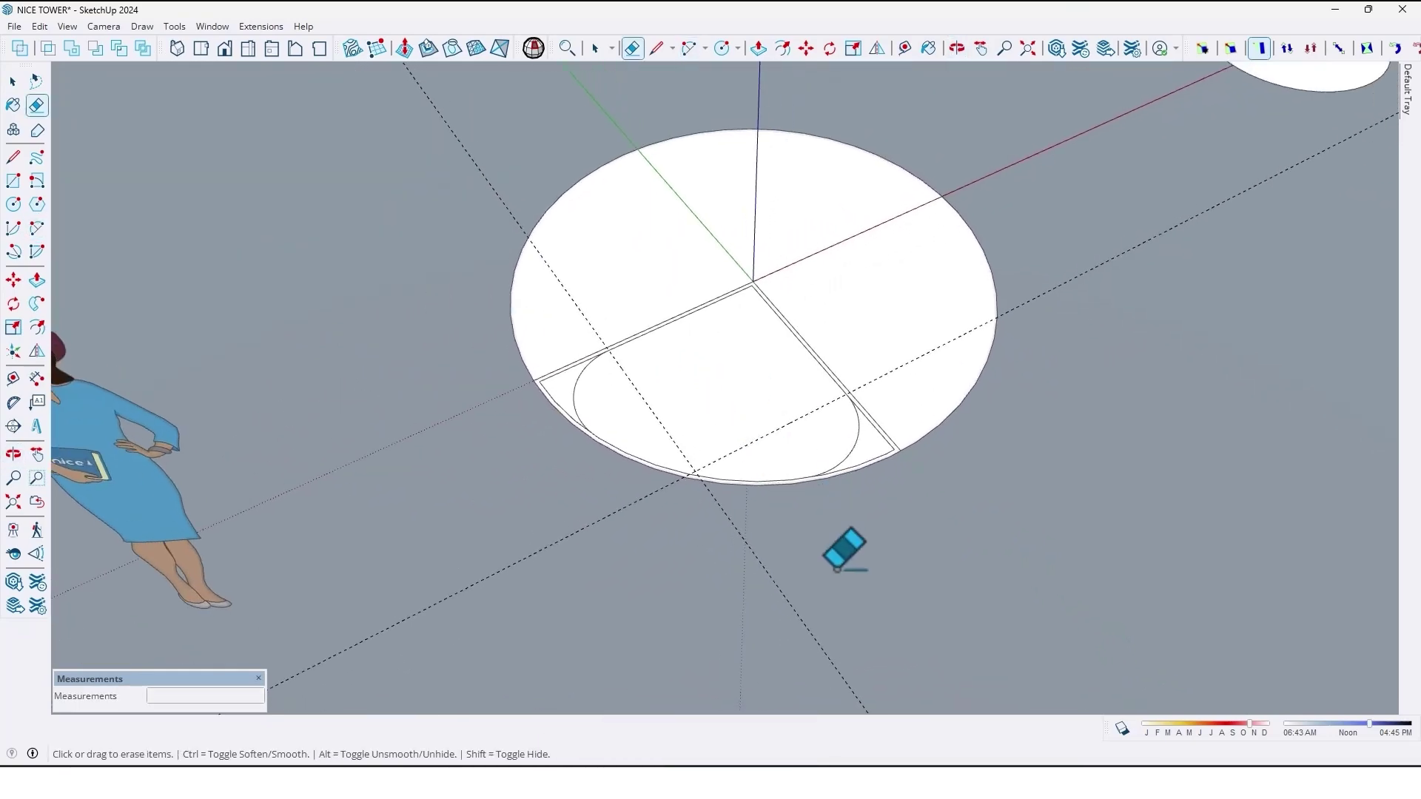
{"action": "left_click", "coordinate": [839, 584]}
{"action": "key", "text": "space"}
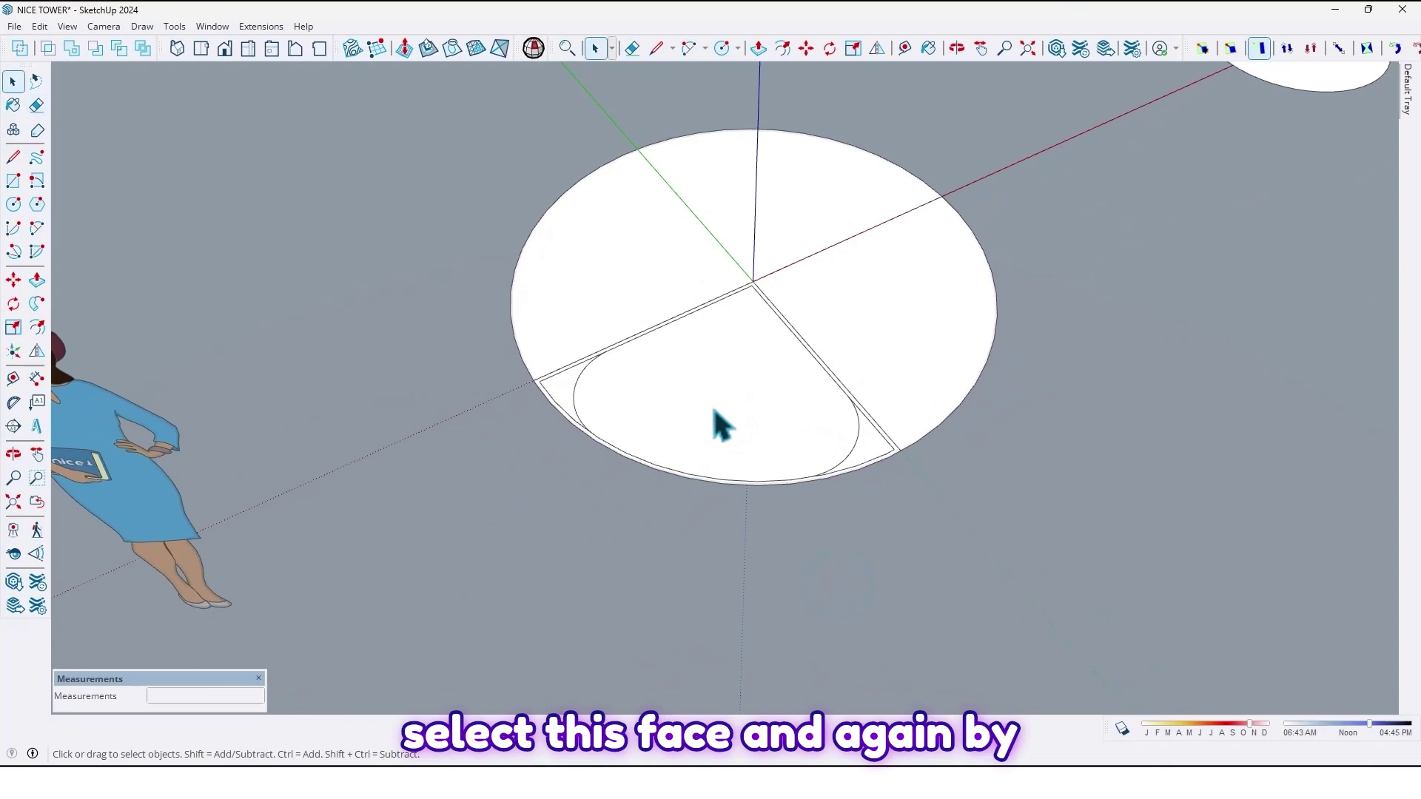
{"action": "left_click", "coordinate": [714, 411]}
{"action": "scroll", "coordinate": [714, 412], "scroll_direction": "up", "scroll_amount": 1}
{"action": "scroll", "coordinate": [711, 353], "scroll_direction": "up", "scroll_amount": 2}
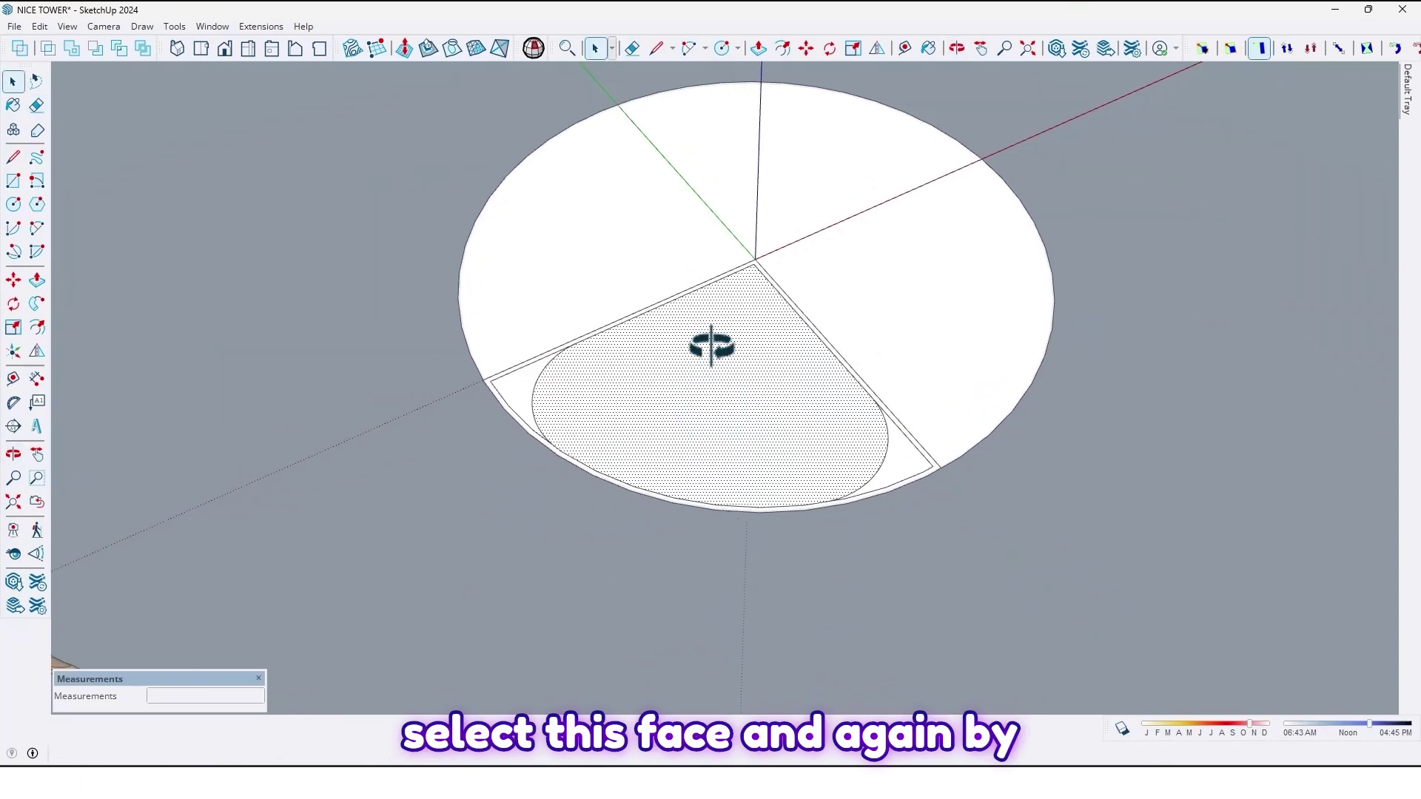
{"action": "key", "text": "q"}
{"action": "left_click", "coordinate": [756, 258]}
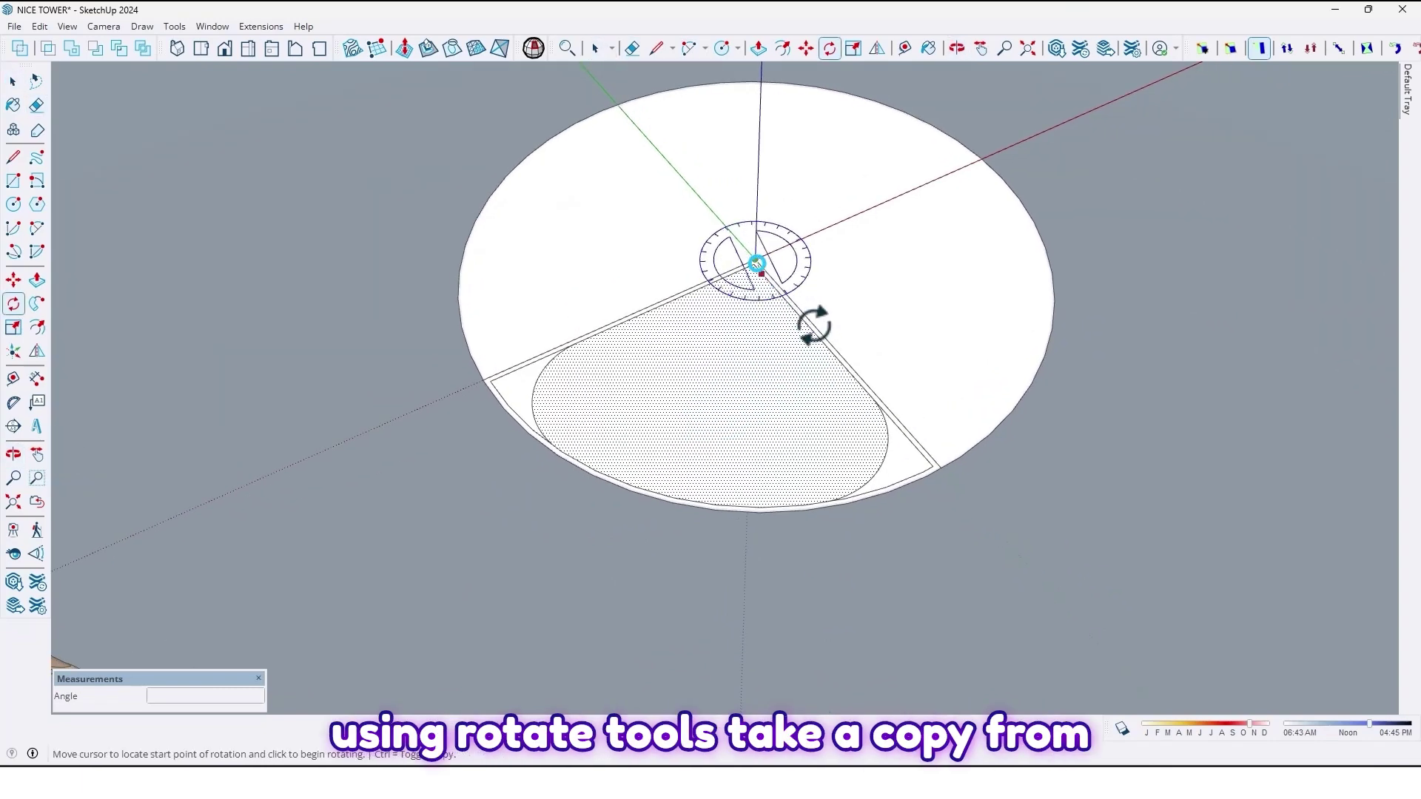
{"action": "left_click", "coordinate": [841, 353]}
{"action": "key", "text": "ctrl"}
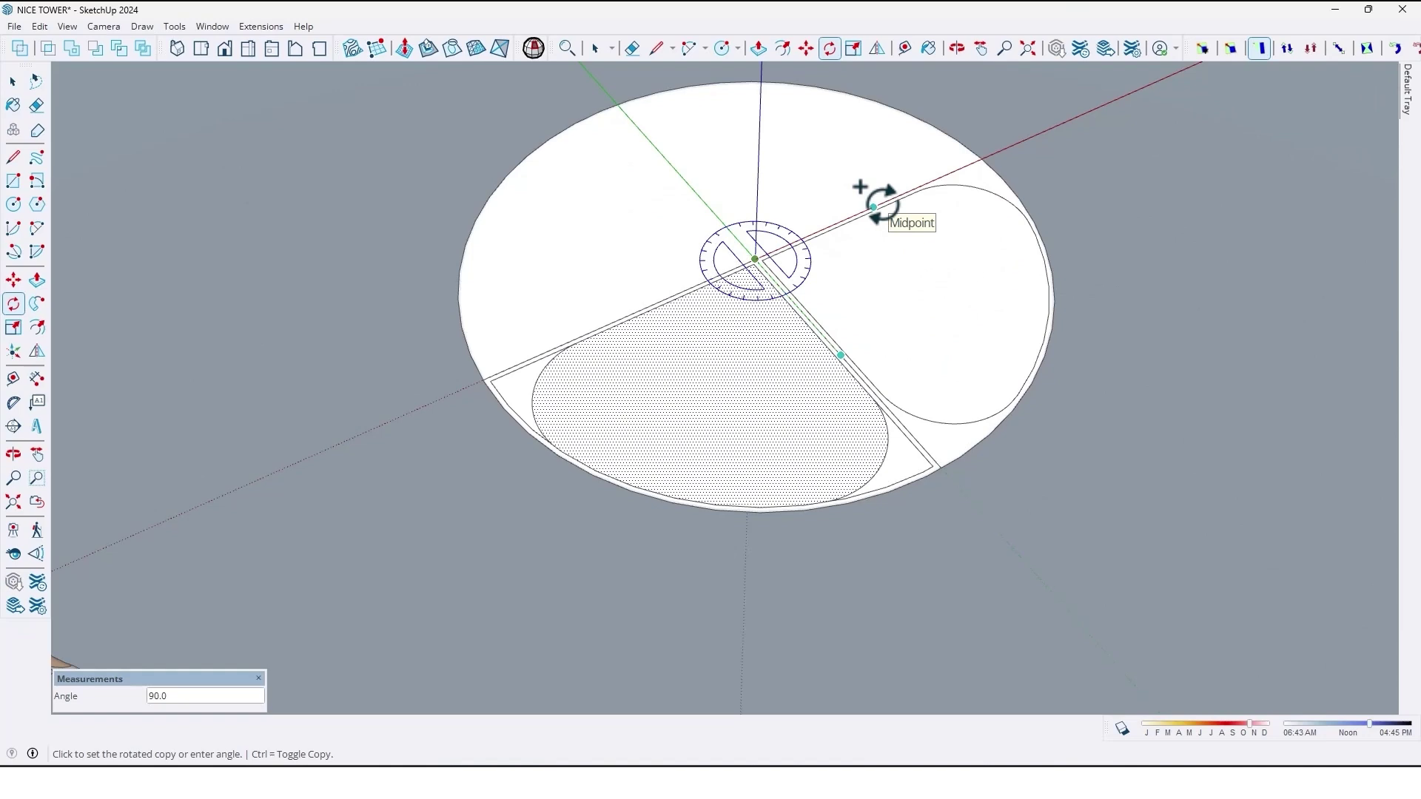
{"action": "left_click", "coordinate": [876, 206]}
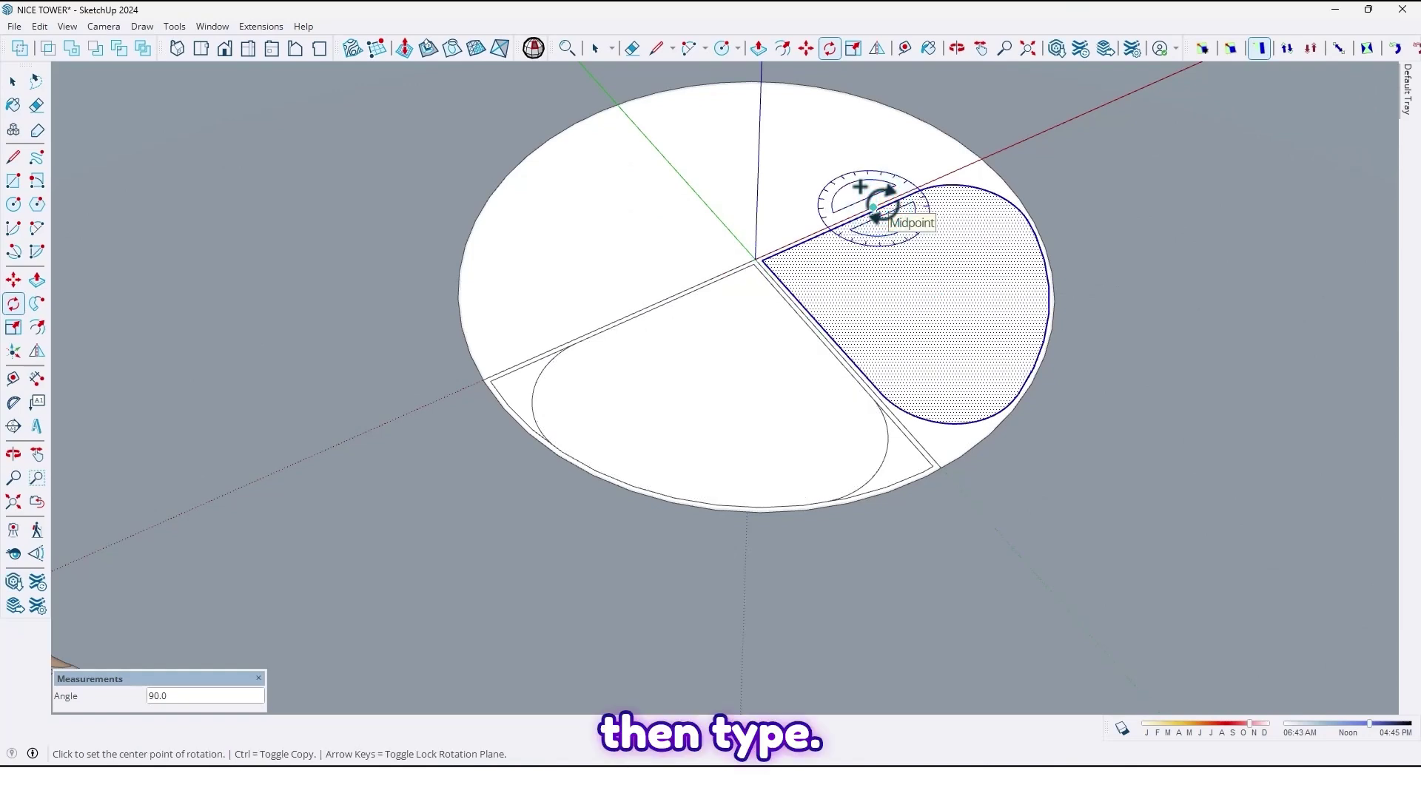
{"action": "type", "text": "3"}
{"action": "key", "text": "Return"}
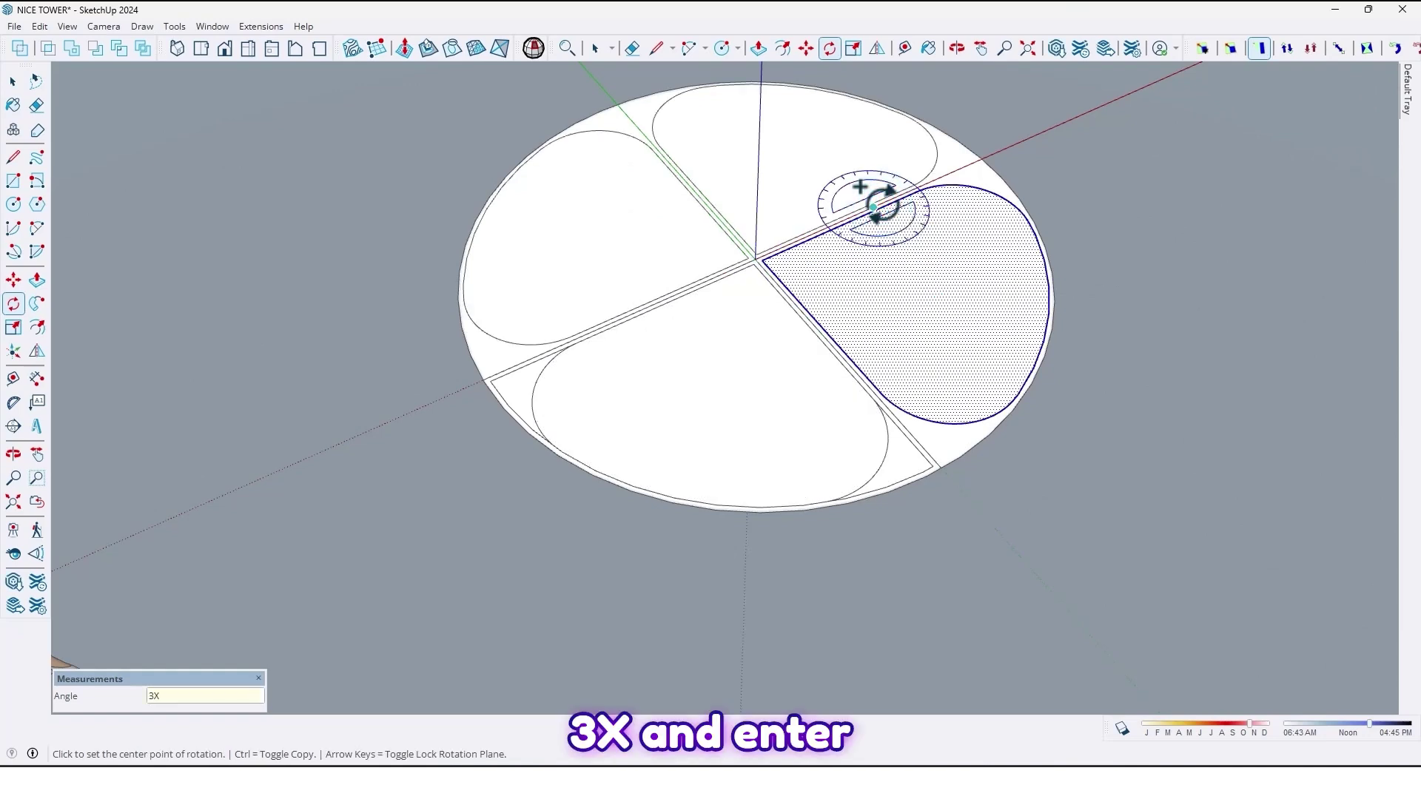
- Delete the four petal faces and erase the leftover cusp edges
{"action": "key", "text": "space"}
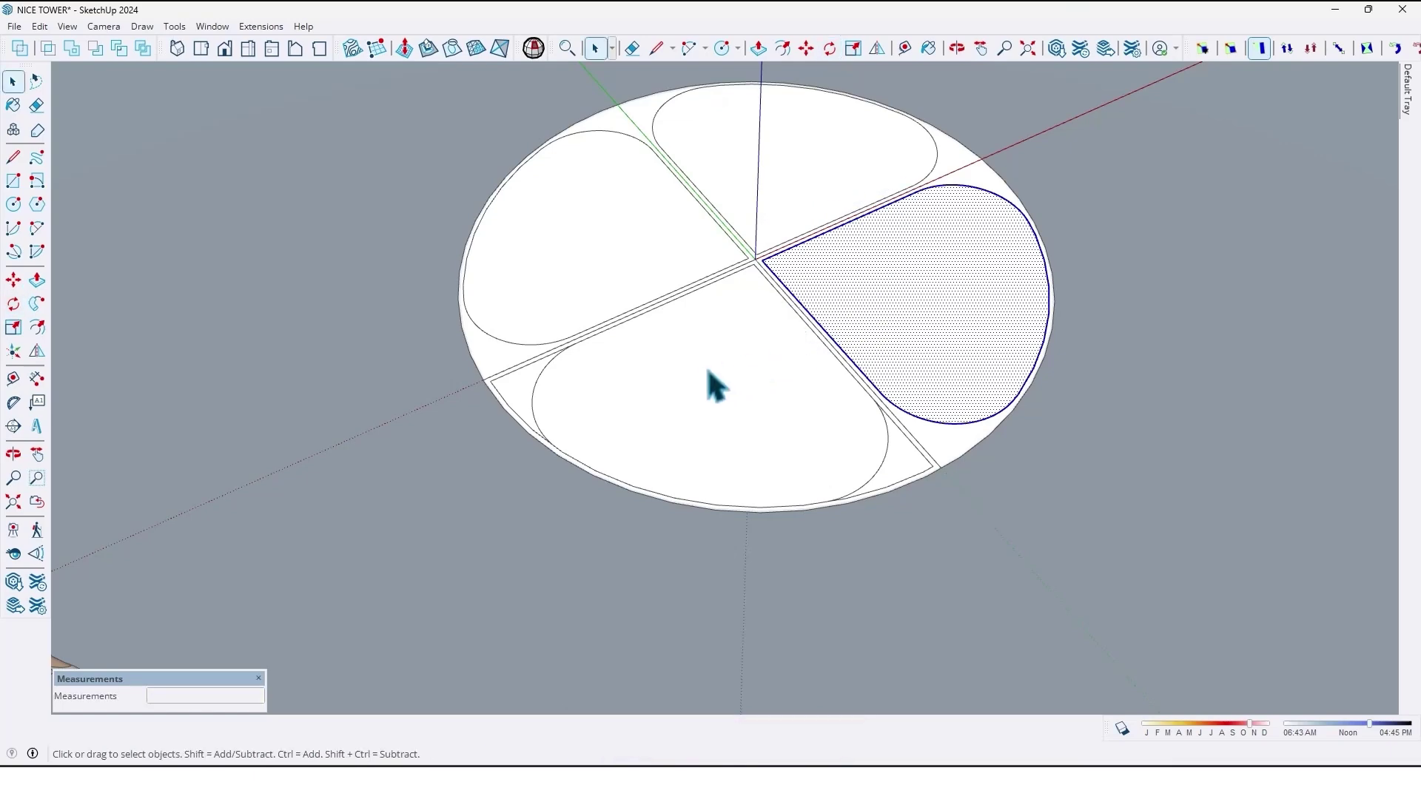
{"action": "left_click", "coordinate": [707, 370]}
{"action": "left_click", "coordinate": [745, 149], "text": "ctrl"}
{"action": "left_click", "coordinate": [672, 235], "text": "ctrl"}
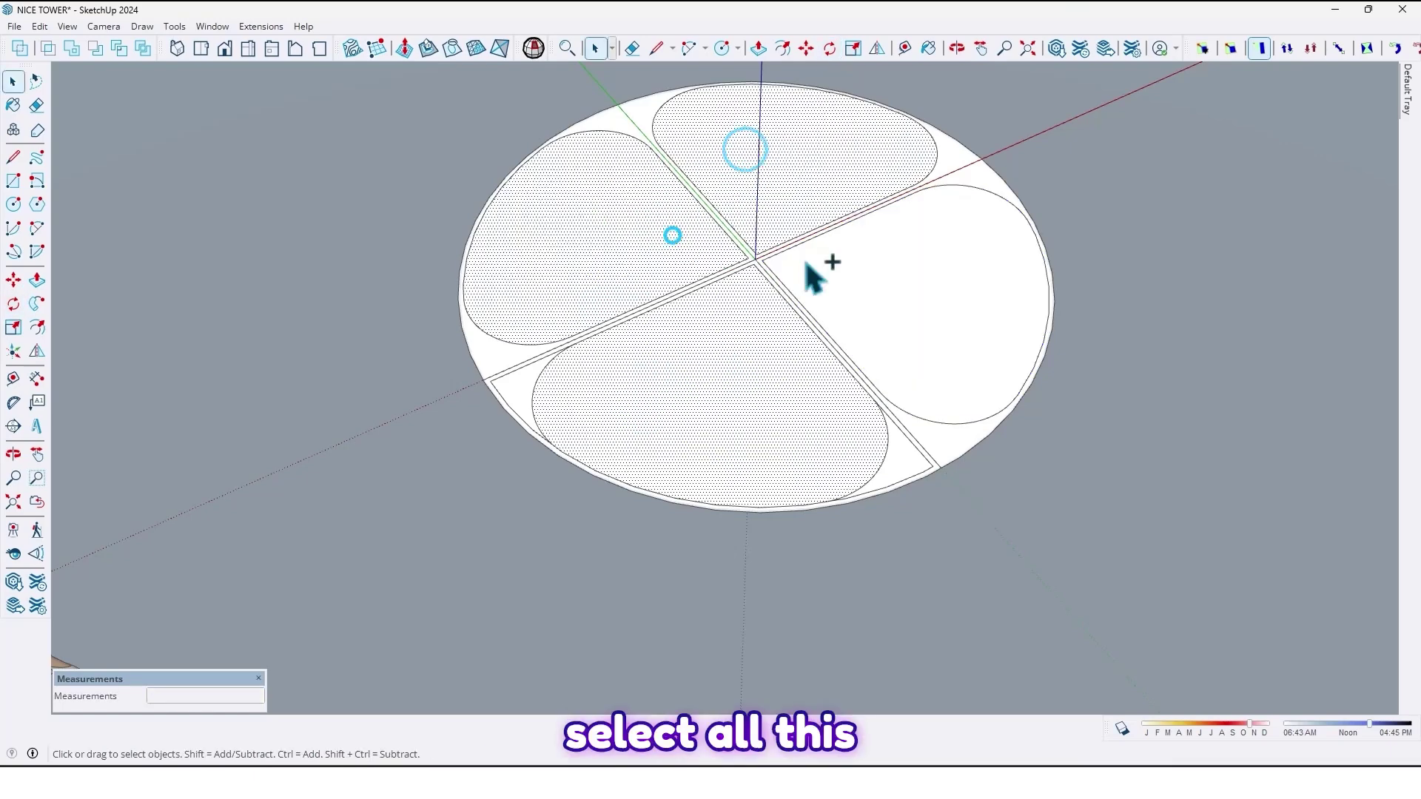
{"action": "left_click", "coordinate": [846, 284], "text": "ctrl"}
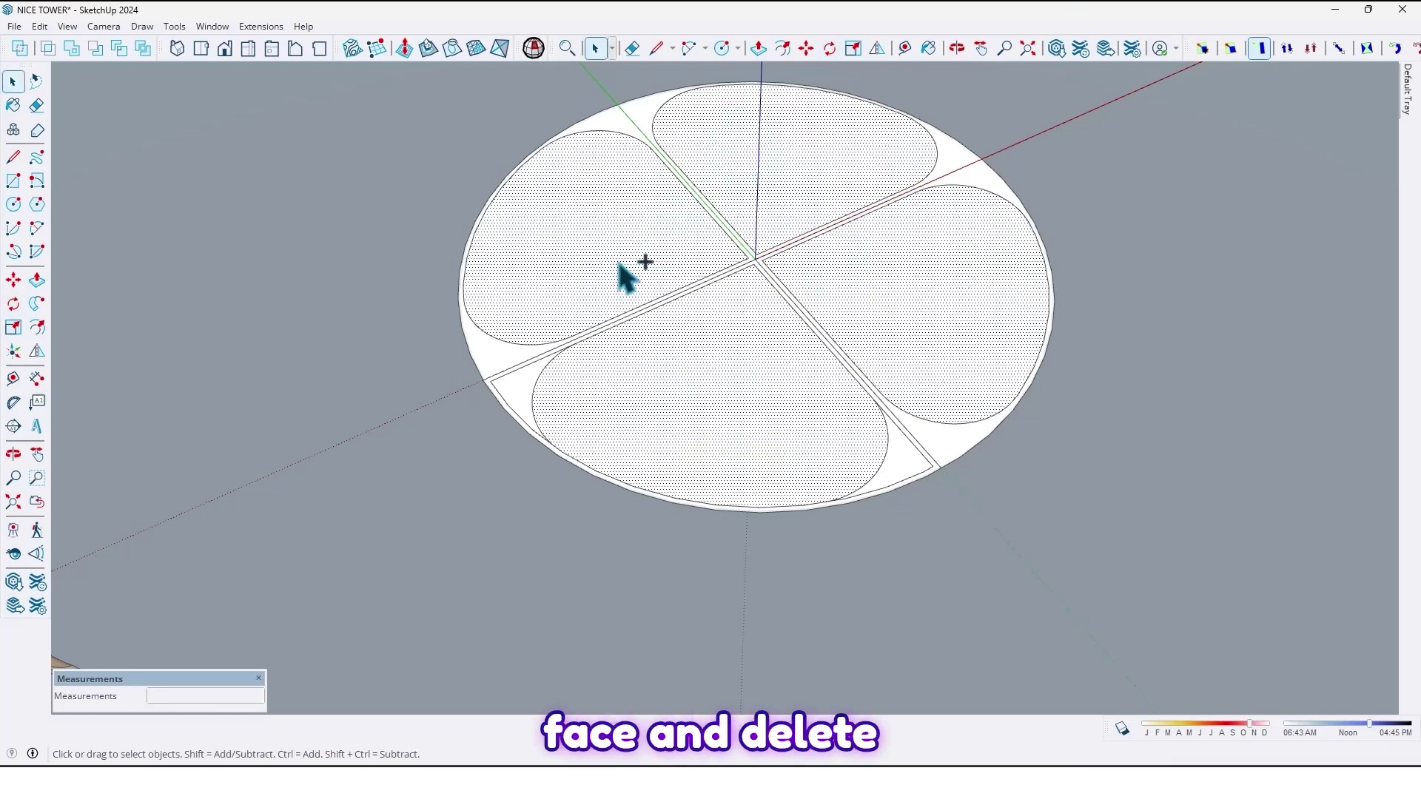
{"action": "key", "text": "Delete"}
{"action": "scroll", "coordinate": [742, 277], "scroll_direction": "up", "scroll_amount": 3}
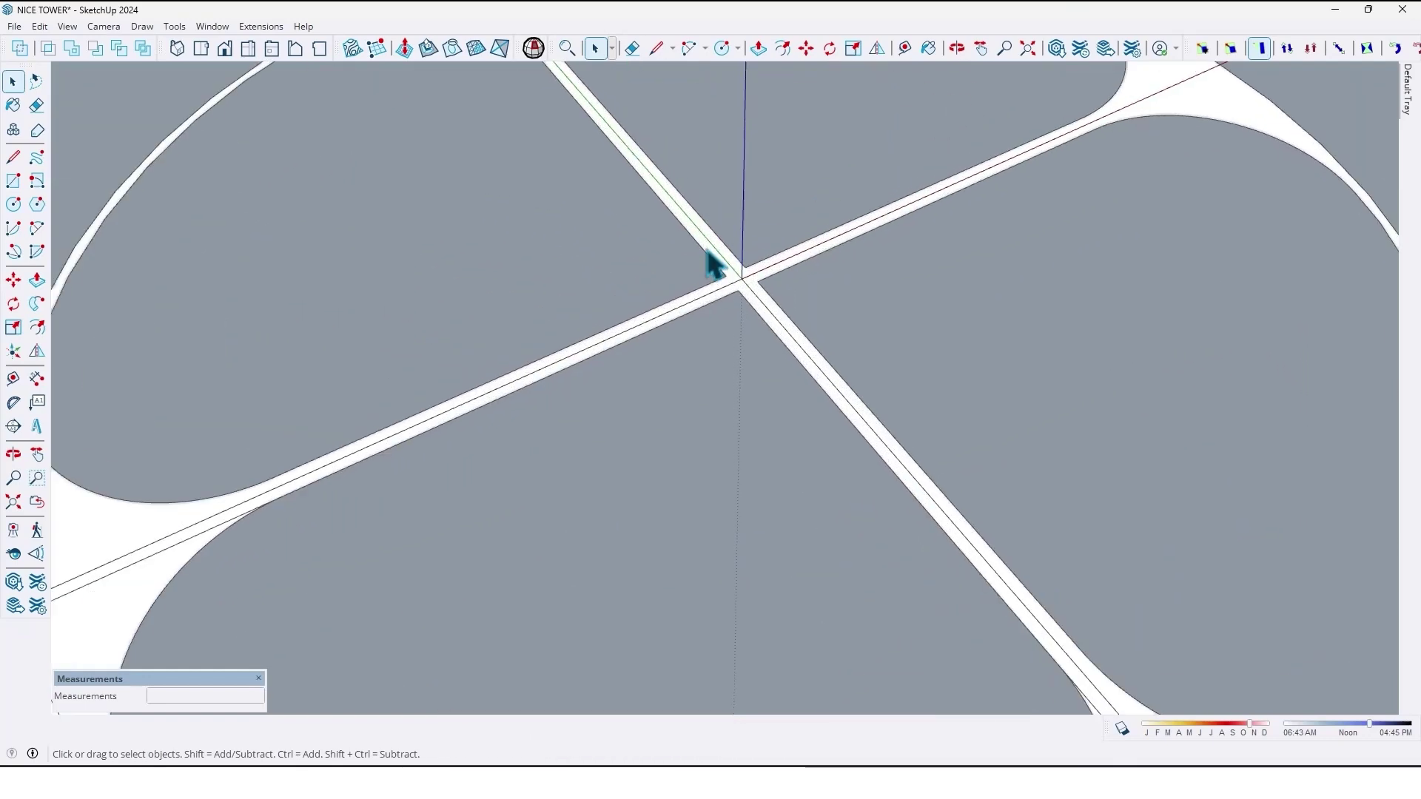
{"action": "scroll", "coordinate": [743, 277], "scroll_direction": "up", "scroll_amount": 2}
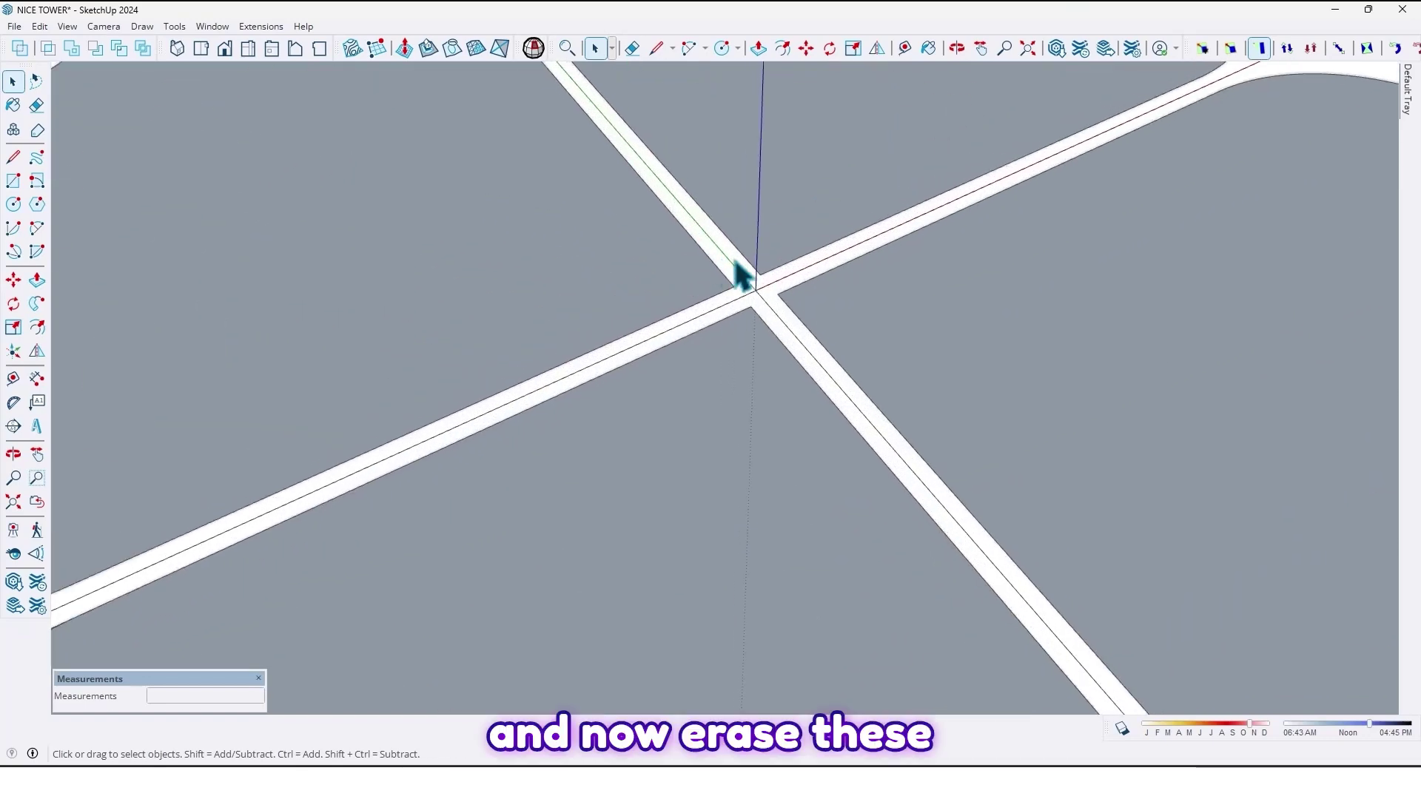
{"action": "key", "text": "e"}
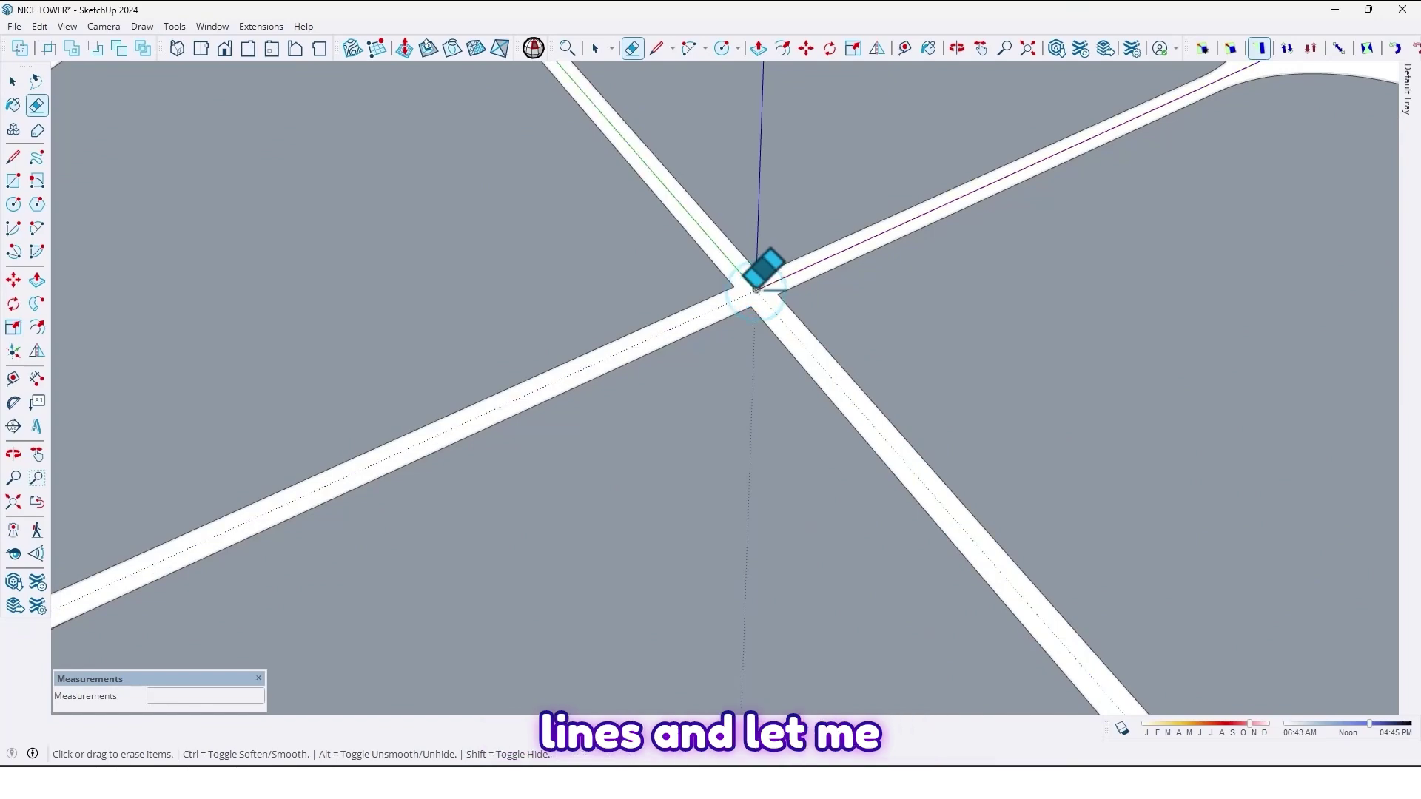
{"action": "scroll", "coordinate": [755, 285], "scroll_direction": "down", "scroll_amount": 3}
{"action": "scroll", "coordinate": [751, 285], "scroll_direction": "down", "scroll_amount": 3}
{"action": "scroll", "coordinate": [673, 374], "scroll_direction": "down", "scroll_amount": 1}
{"action": "scroll", "coordinate": [632, 342], "scroll_direction": "up", "scroll_amount": 2}
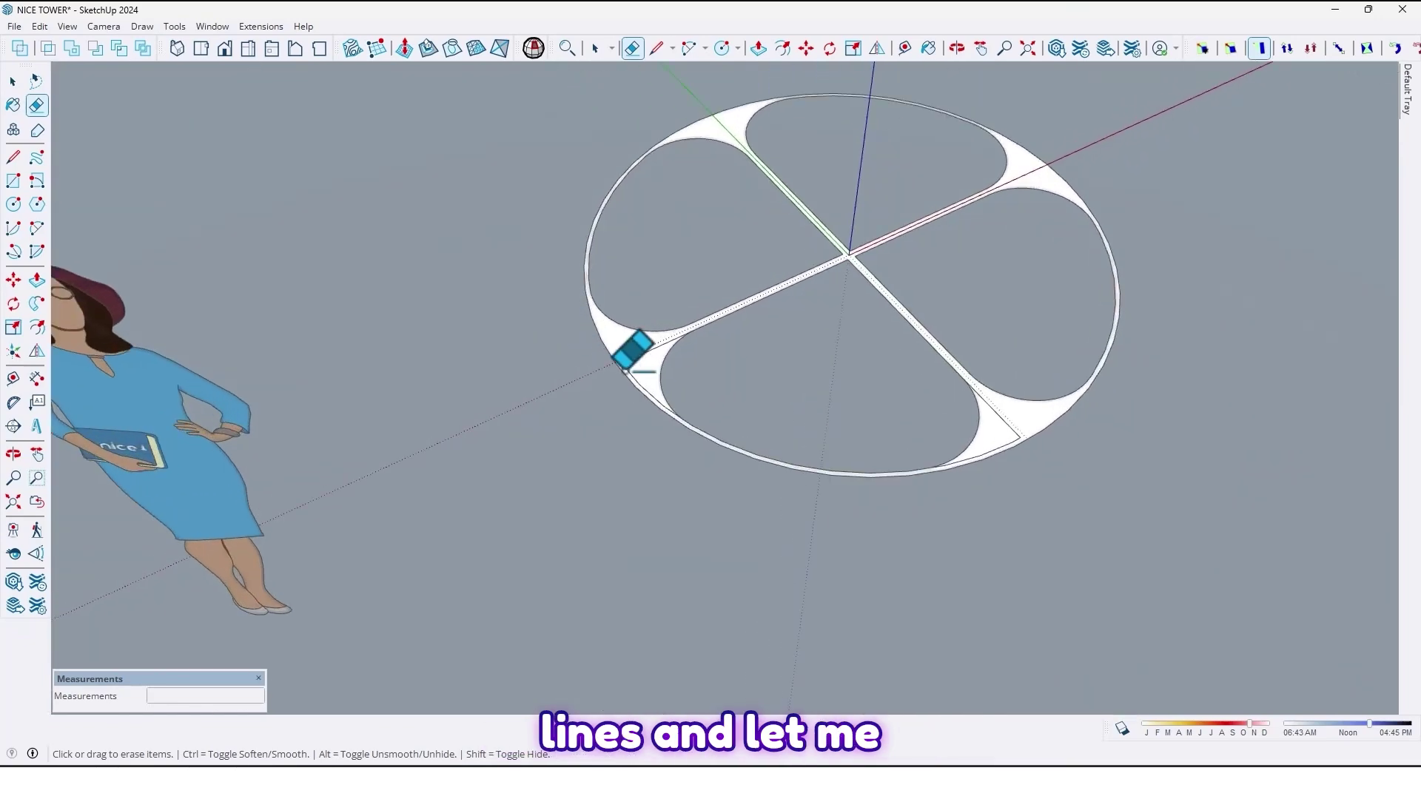
{"action": "scroll", "coordinate": [634, 330], "scroll_direction": "up", "scroll_amount": 3}
{"action": "scroll", "coordinate": [646, 358], "scroll_direction": "up", "scroll_amount": 2}
{"action": "left_click_drag", "start_coordinate": [627, 391], "coordinate": [628, 392]}
{"action": "scroll", "coordinate": [644, 389], "scroll_direction": "down", "scroll_amount": 3}
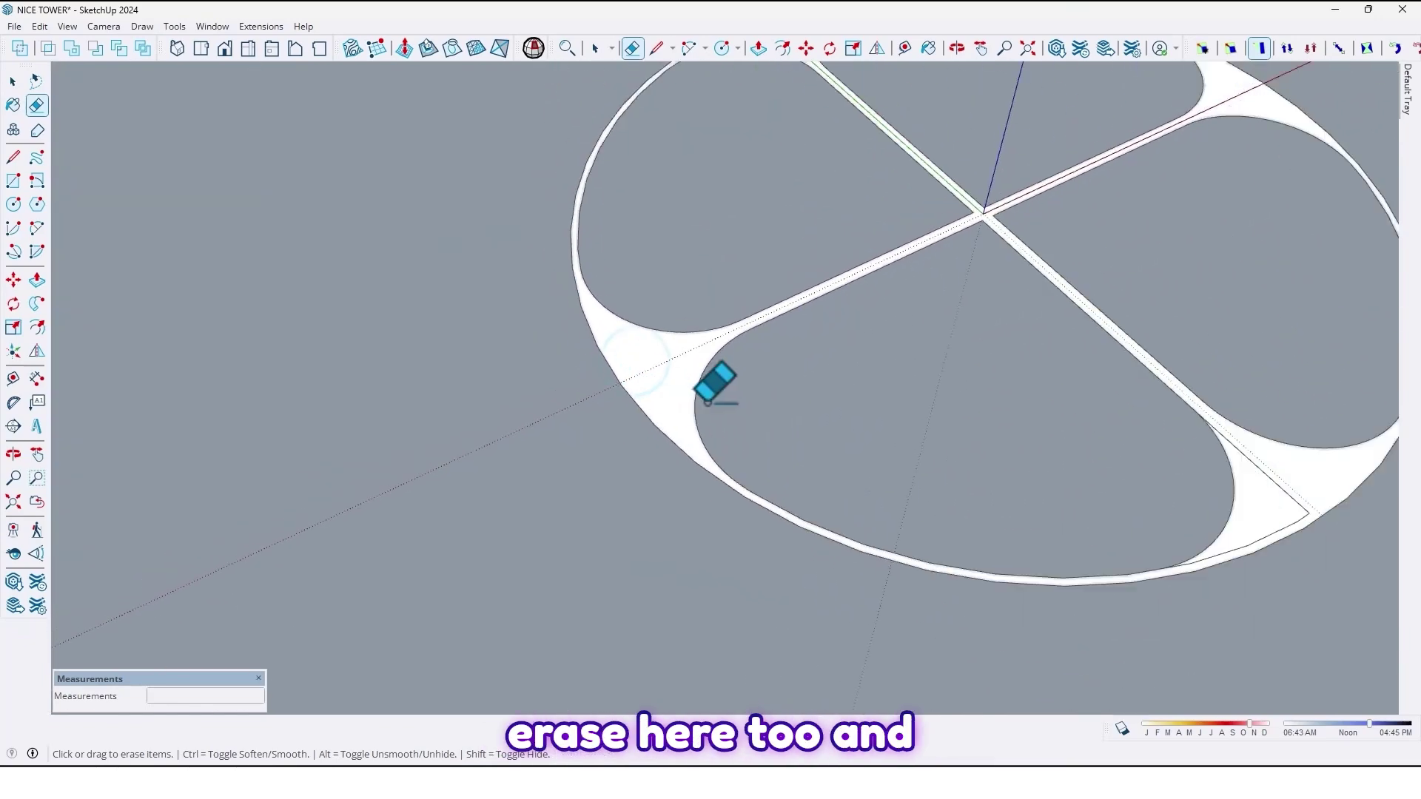
{"action": "scroll", "coordinate": [666, 374], "scroll_direction": "down", "scroll_amount": 2}
{"action": "scroll", "coordinate": [882, 460], "scroll_direction": "up", "scroll_amount": 4}
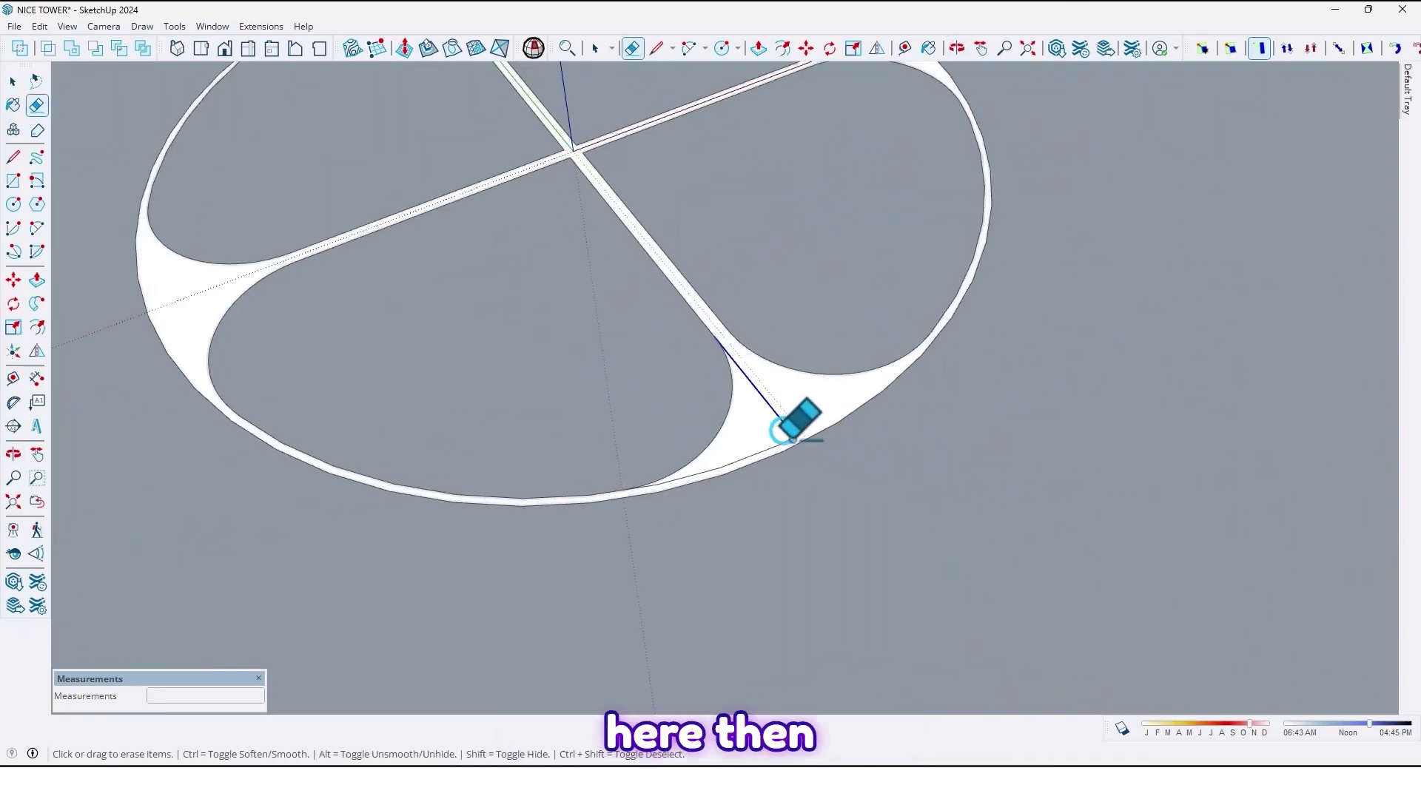
{"action": "scroll", "coordinate": [778, 394], "scroll_direction": "down", "scroll_amount": 2}
{"action": "scroll", "coordinate": [711, 389], "scroll_direction": "down", "scroll_amount": 2}
{"action": "scroll", "coordinate": [721, 408], "scroll_direction": "down", "scroll_amount": 2}
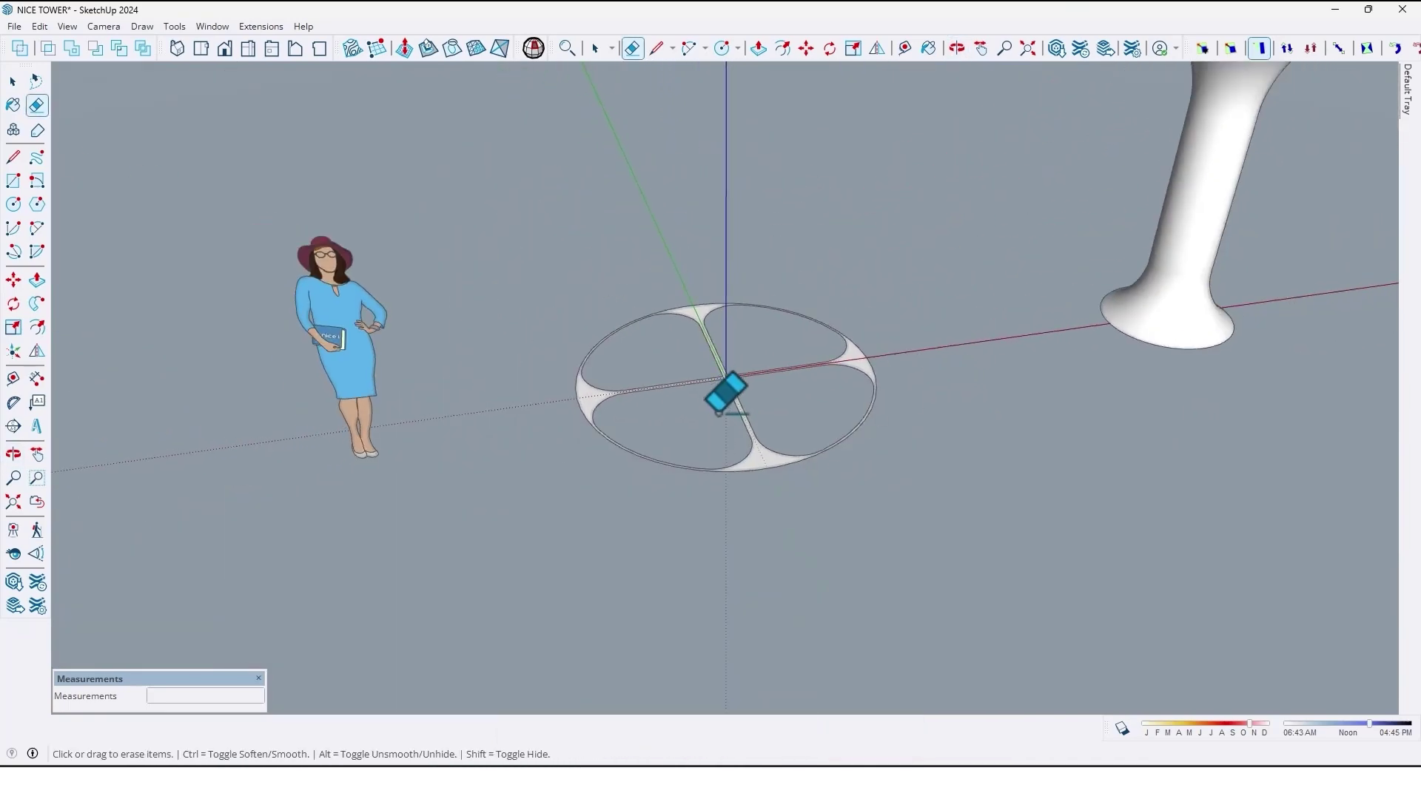
{"action": "scroll", "coordinate": [724, 412], "scroll_direction": "down", "scroll_amount": 1}
- Push/Pull the petal-cut pad up about 330 cm into a cylinder
{"action": "key", "text": "p"}
{"action": "scroll", "coordinate": [739, 456], "scroll_direction": "up", "scroll_amount": 1}
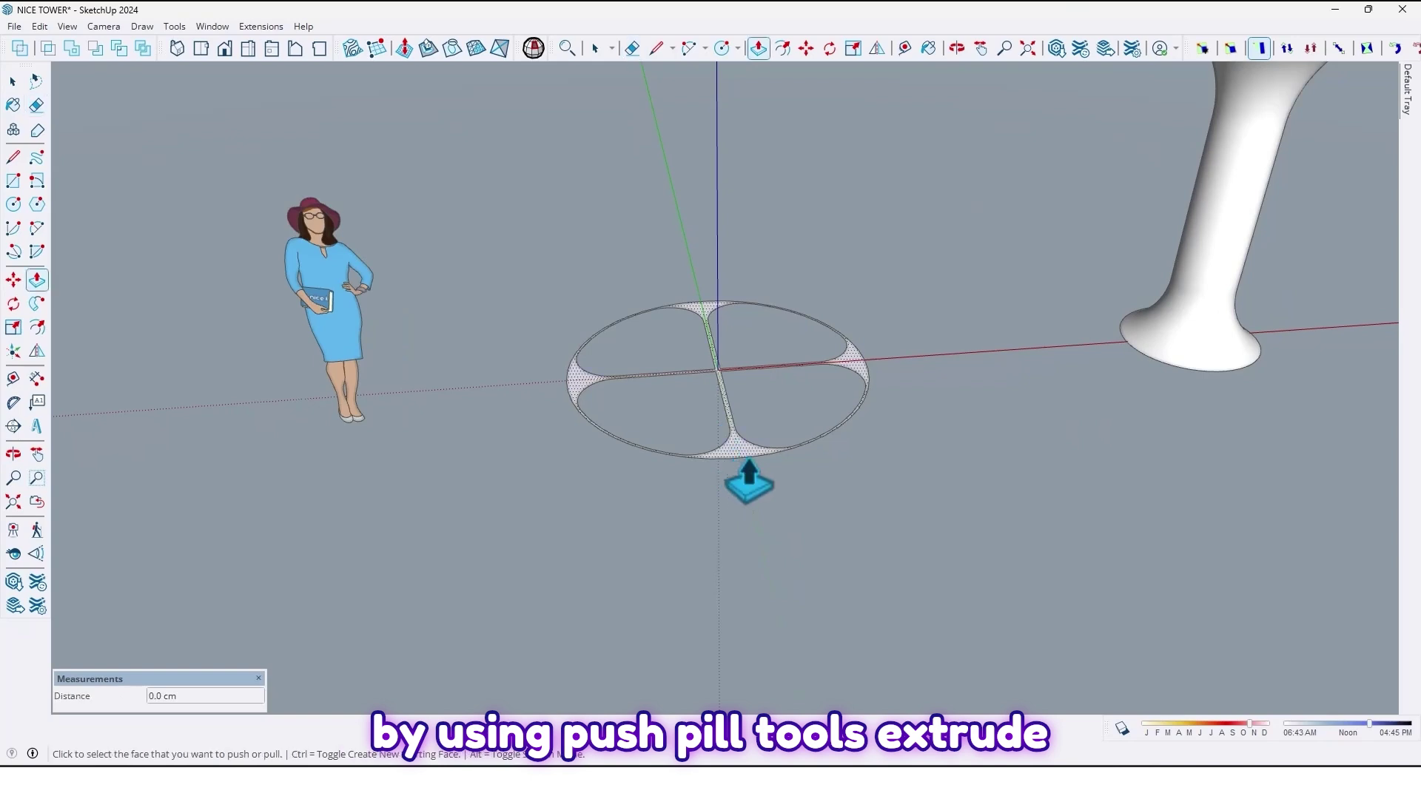
{"action": "left_click", "coordinate": [747, 461]}
{"action": "scroll", "coordinate": [882, 207], "scroll_direction": "down", "scroll_amount": 2}
{"action": "scroll", "coordinate": [999, 377], "scroll_direction": "down", "scroll_amount": 1}
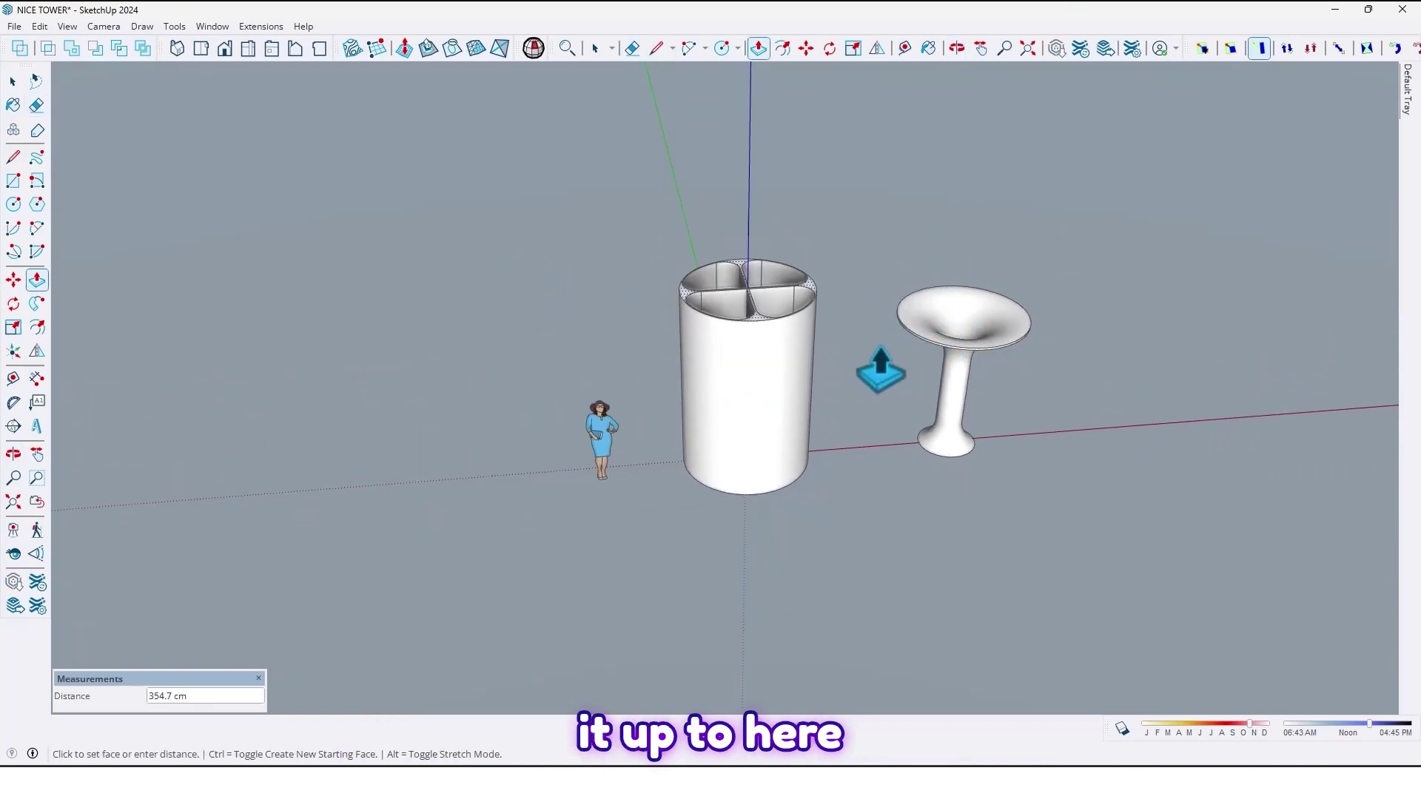
{"action": "left_click", "coordinate": [799, 339]}
{"action": "mouse_move", "coordinate": [799, 339]}
{"action": "middle_mouse_down"}
{"action": "mouse_move", "coordinate": [717, 203]}
{"action": "mouse_move", "coordinate": [749, 387]}
{"action": "mouse_move", "coordinate": [833, 458]}
{"action": "middle_mouse_up"}
{"action": "scroll", "coordinate": [734, 410], "scroll_direction": "up", "scroll_amount": 2}
{"action": "scroll", "coordinate": [752, 403], "scroll_direction": "up", "scroll_amount": 2}
- Make the cylinder's geometry into a group
{"action": "key", "text": "space"}
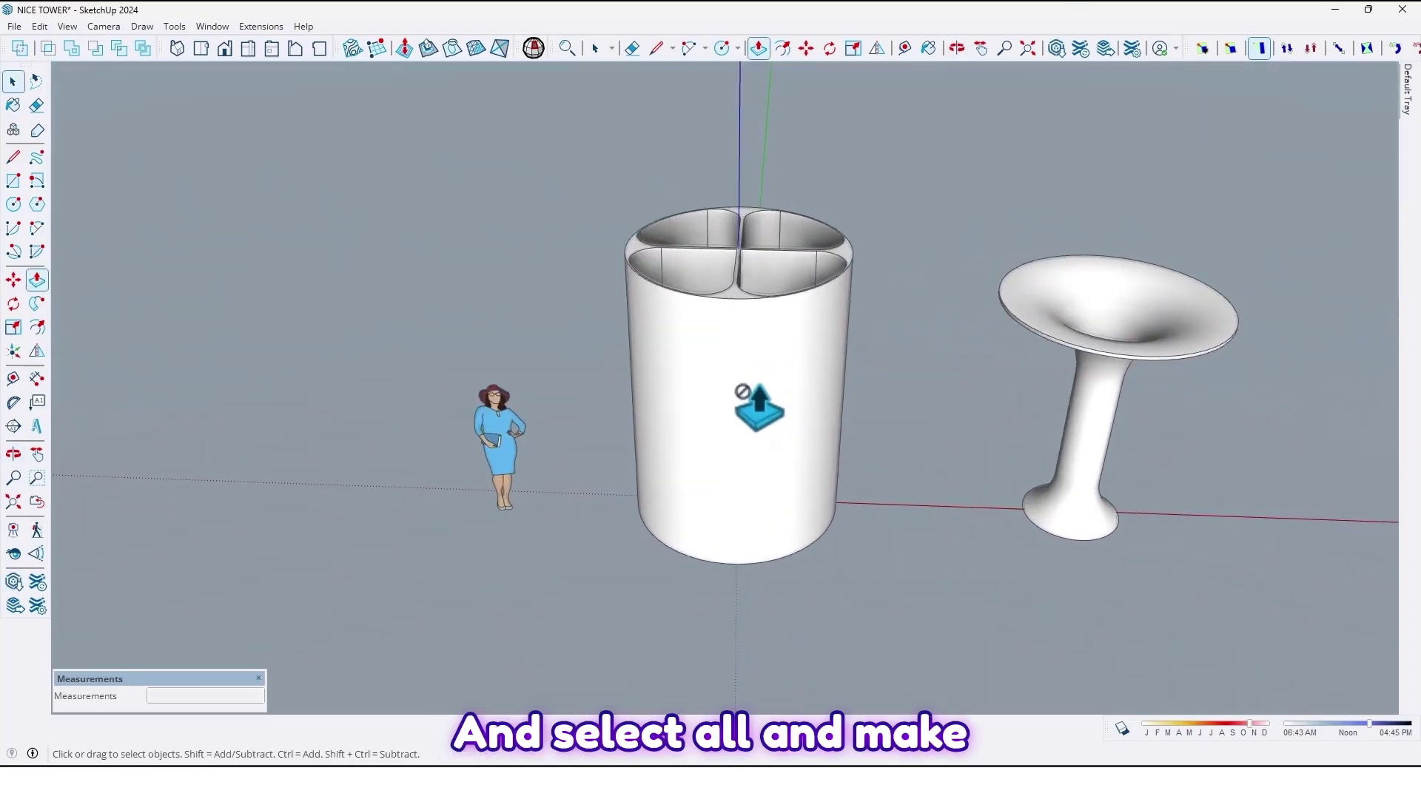
{"action": "left_click", "coordinate": [755, 389]}
{"action": "triple_click", "coordinate": [755, 390]}
{"action": "right_click", "coordinate": [753, 383]}
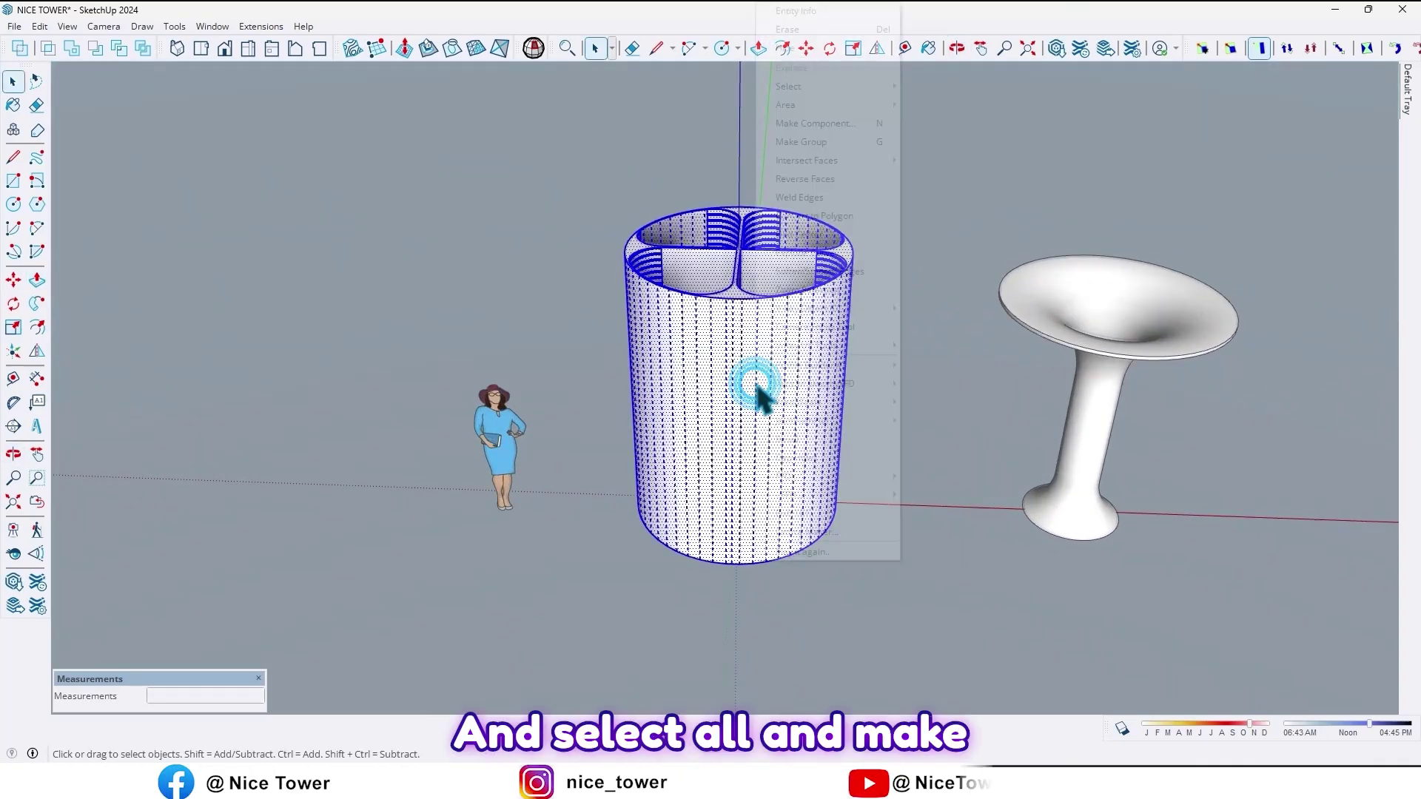
{"action": "left_click", "coordinate": [833, 137]}
- Move the flared column 400 cm into the cylinder
{"action": "mouse_move", "coordinate": [774, 261]}
{"action": "middle_mouse_down"}
{"action": "mouse_move", "coordinate": [682, 371]}
{"action": "mouse_move", "coordinate": [811, 445]}
{"action": "mouse_move", "coordinate": [976, 438]}
{"action": "mouse_move", "coordinate": [968, 413]}
{"action": "middle_mouse_up"}
{"action": "left_click", "coordinate": [969, 414]}
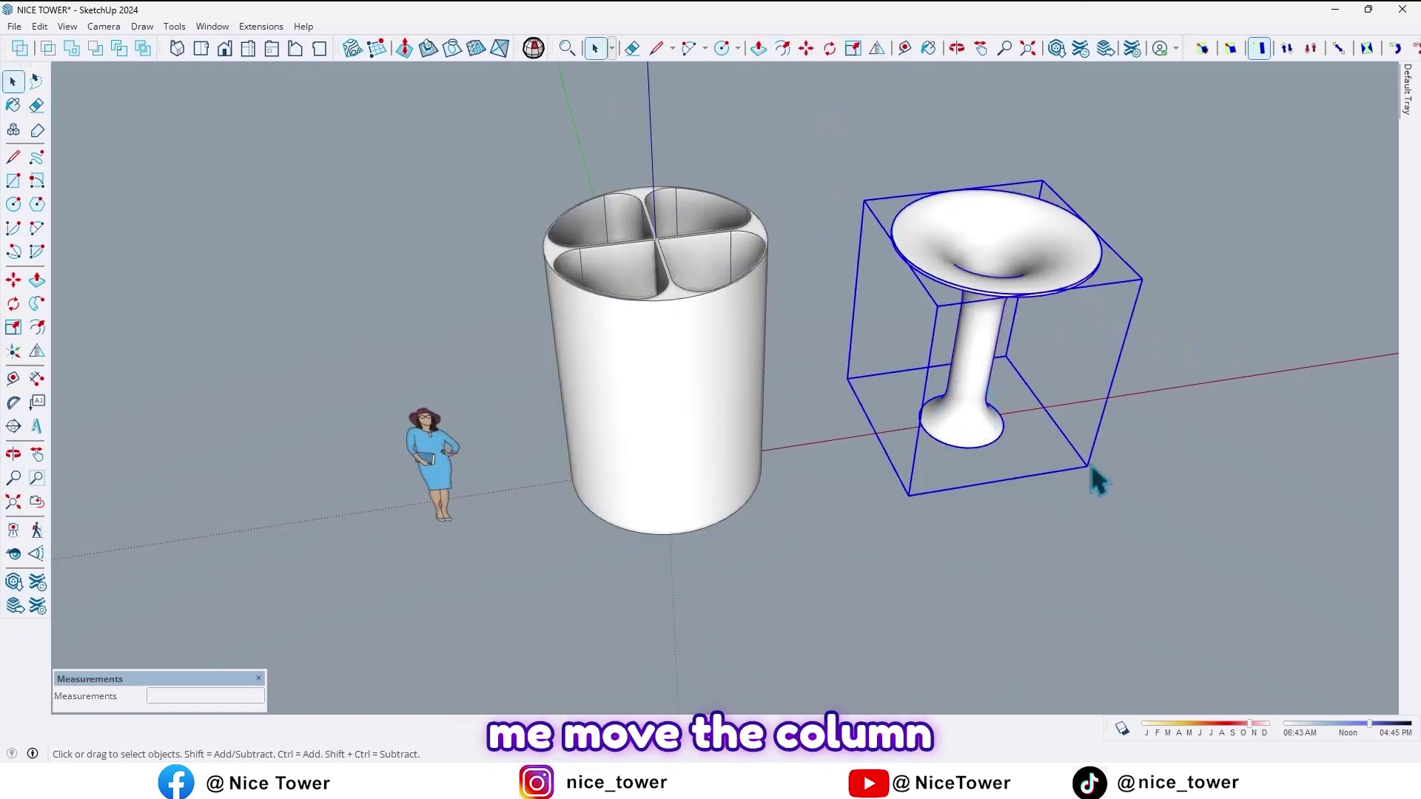
{"action": "key", "text": "m"}
{"action": "left_click", "coordinate": [1143, 447]}
{"action": "type", "text": "400"}
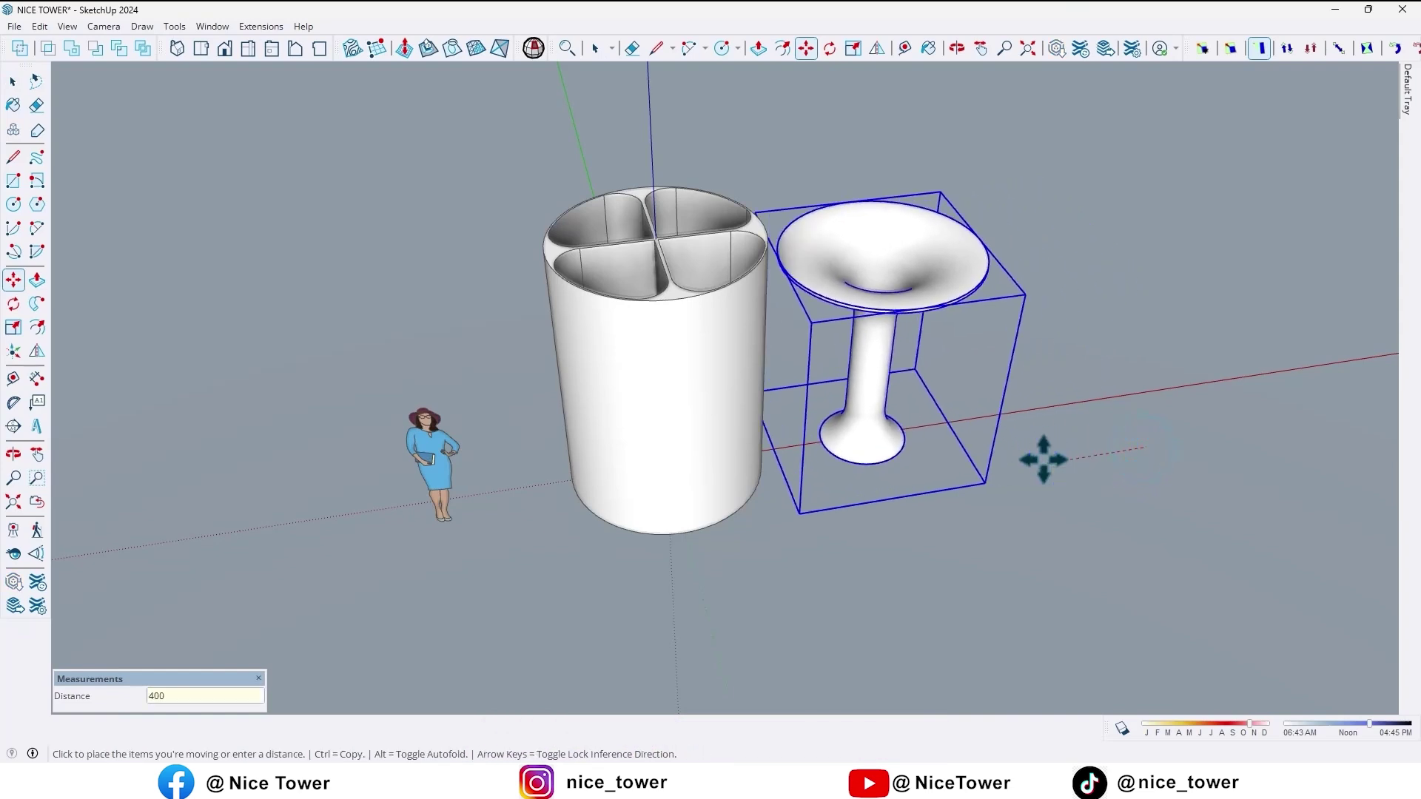
{"action": "key", "text": "Return"}
{"action": "mouse_move", "coordinate": [961, 387]}
{"action": "middle_mouse_down"}
{"action": "mouse_move", "coordinate": [831, 499]}
{"action": "mouse_move", "coordinate": [807, 625]}
{"action": "mouse_move", "coordinate": [771, 260]}
{"action": "mouse_move", "coordinate": [818, 273]}
{"action": "mouse_move", "coordinate": [403, 117]}
{"action": "mouse_move", "coordinate": [810, 174]}
{"action": "mouse_move", "coordinate": [777, 289]}
{"action": "middle_mouse_up"}
- Attempt a solid boolean, then float the Solid Inspector toolbar
{"action": "left_click_drag", "start_coordinate": [8, 50], "coordinate": [89, 100]}
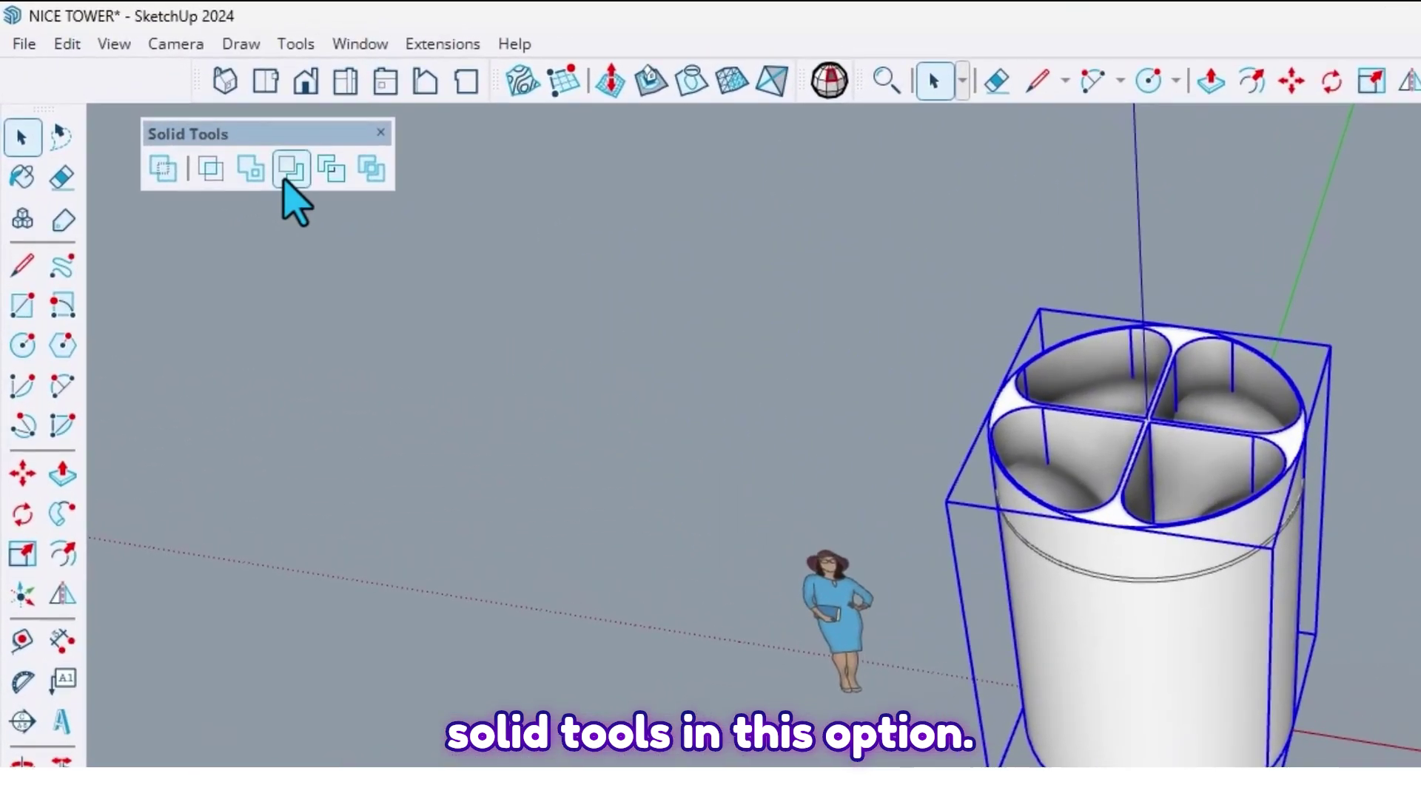
{"action": "left_click", "coordinate": [292, 169]}
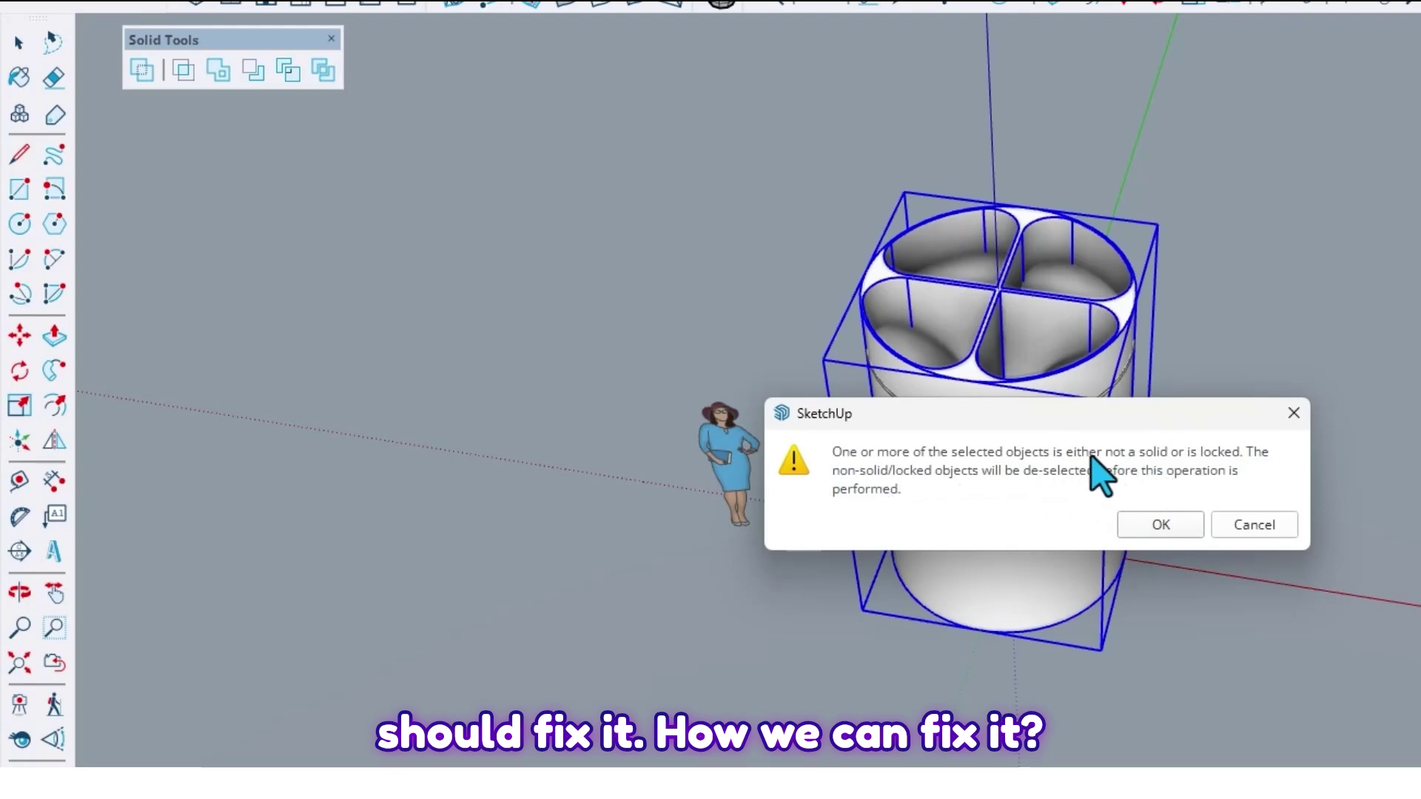
{"action": "left_click", "coordinate": [1164, 524]}
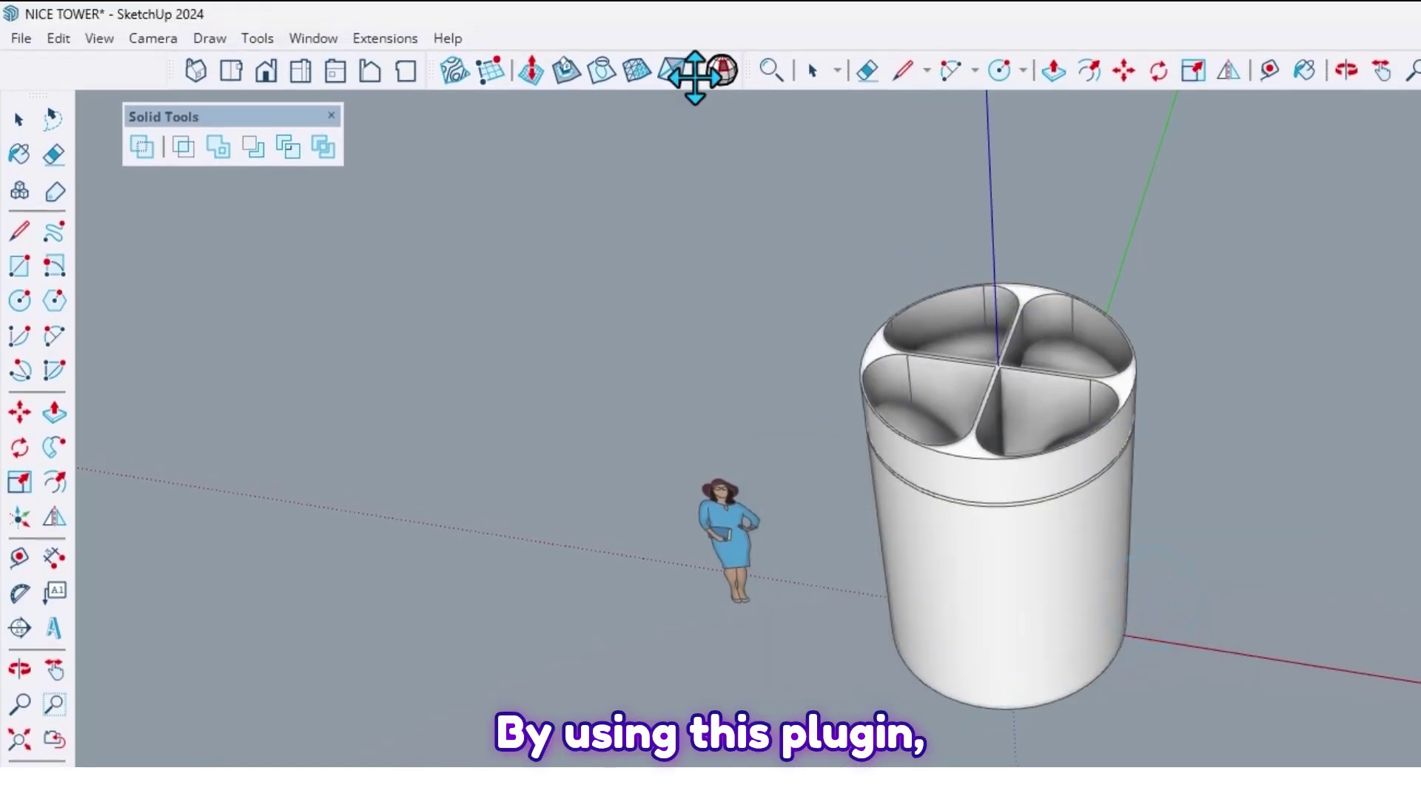
{"action": "left_click_drag", "start_coordinate": [693, 73], "coordinate": [733, 200]}
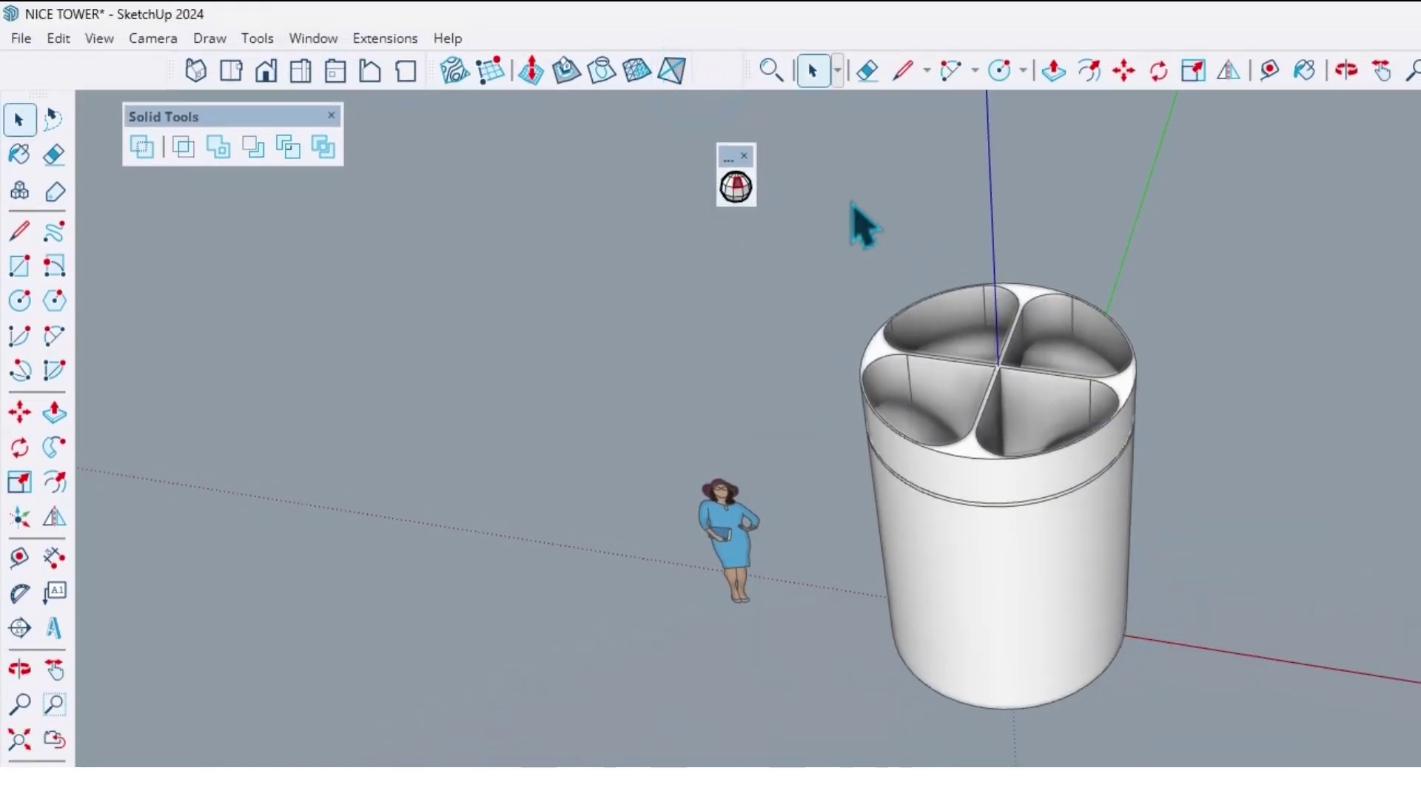
{"action": "right_click", "coordinate": [738, 197]}
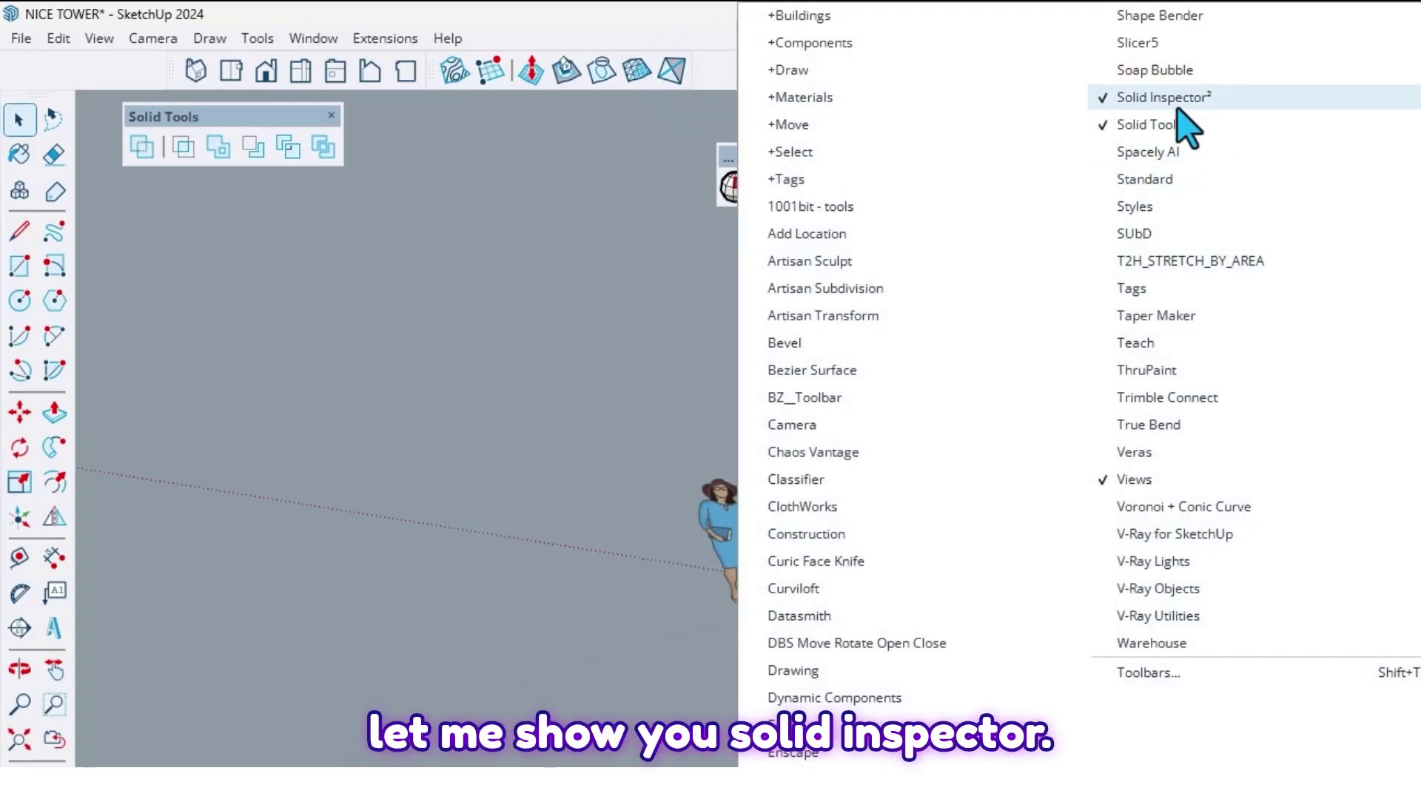
{"action": "left_click", "coordinate": [672, 236]}
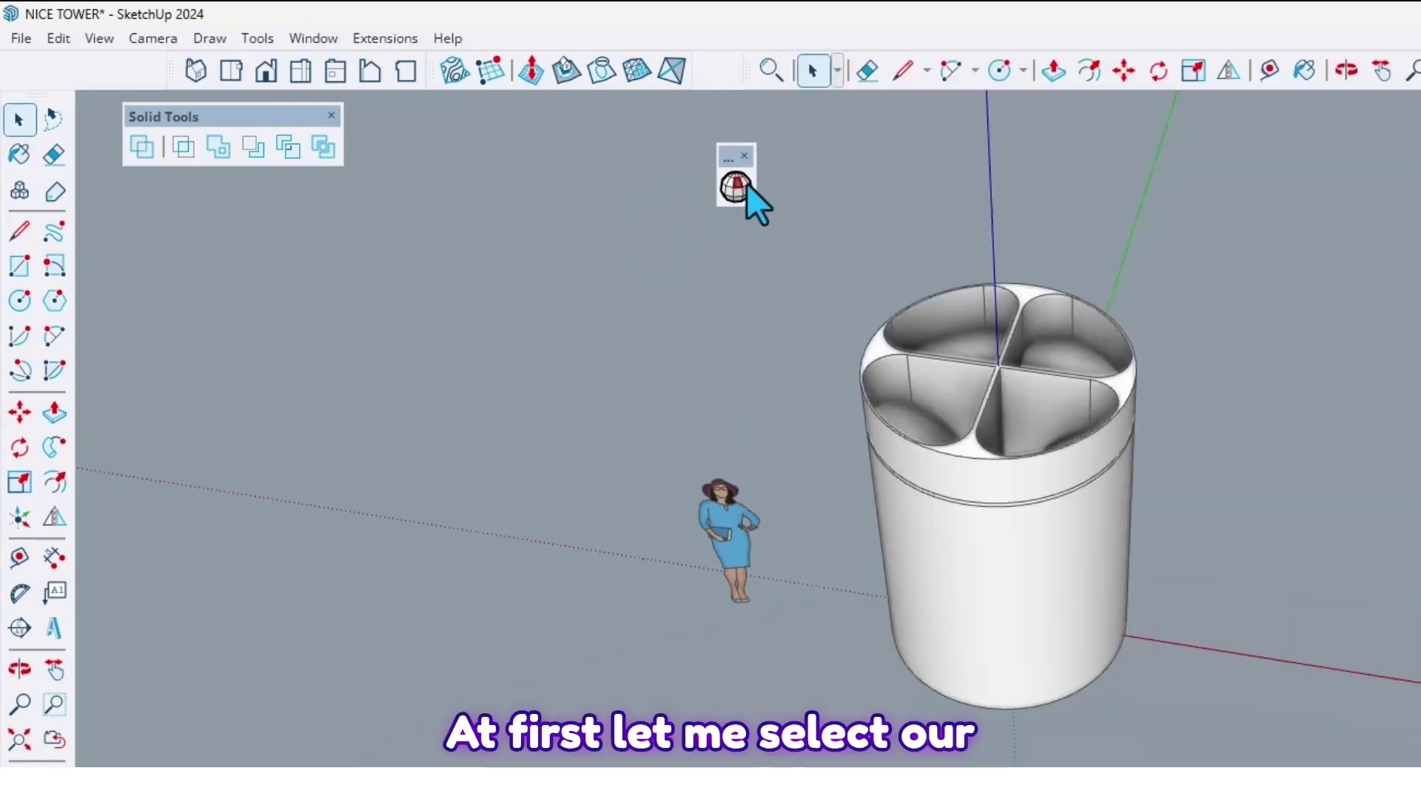
- Check the cylinder group with Solid Inspector² and fix both stray edges
{"action": "left_click", "coordinate": [964, 446]}
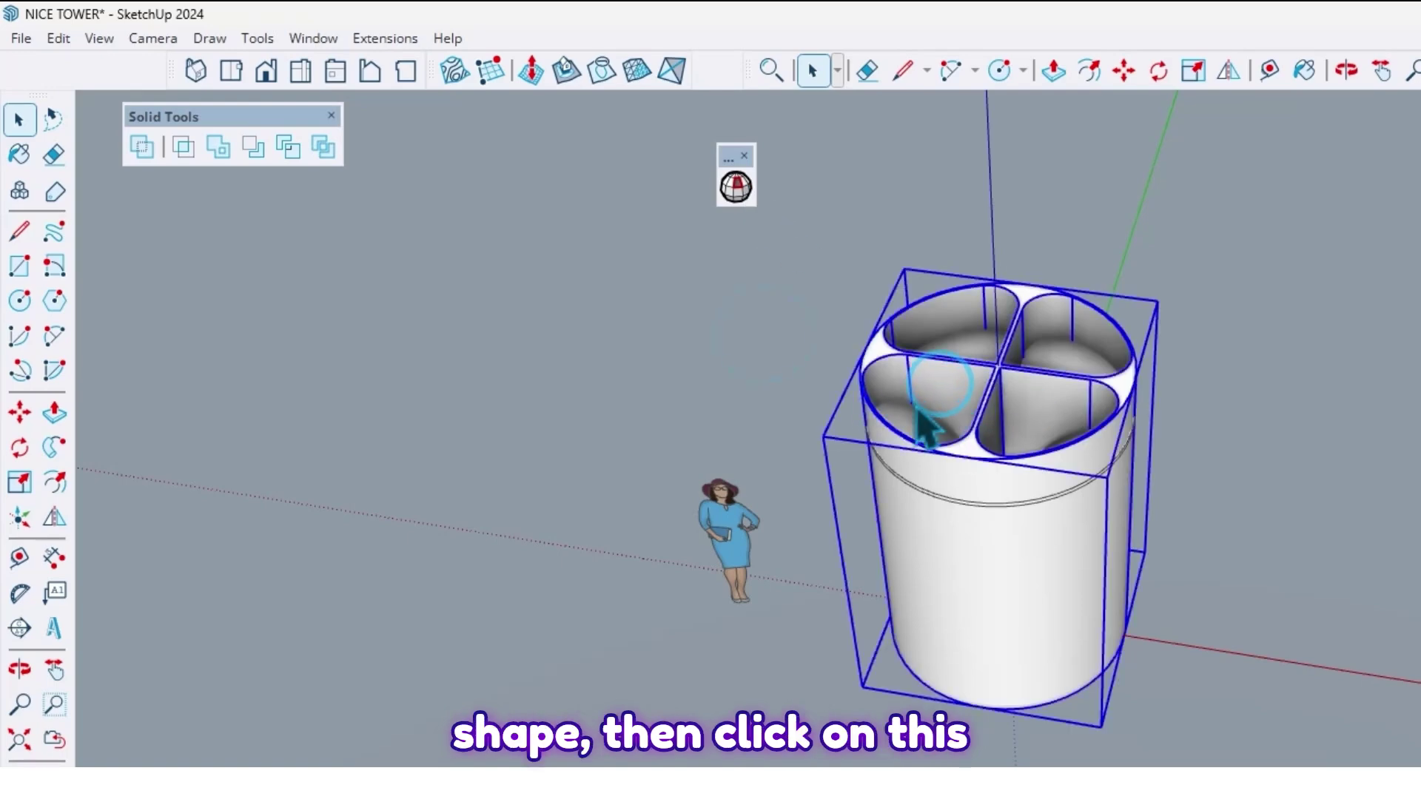
{"action": "left_click", "coordinate": [732, 190]}
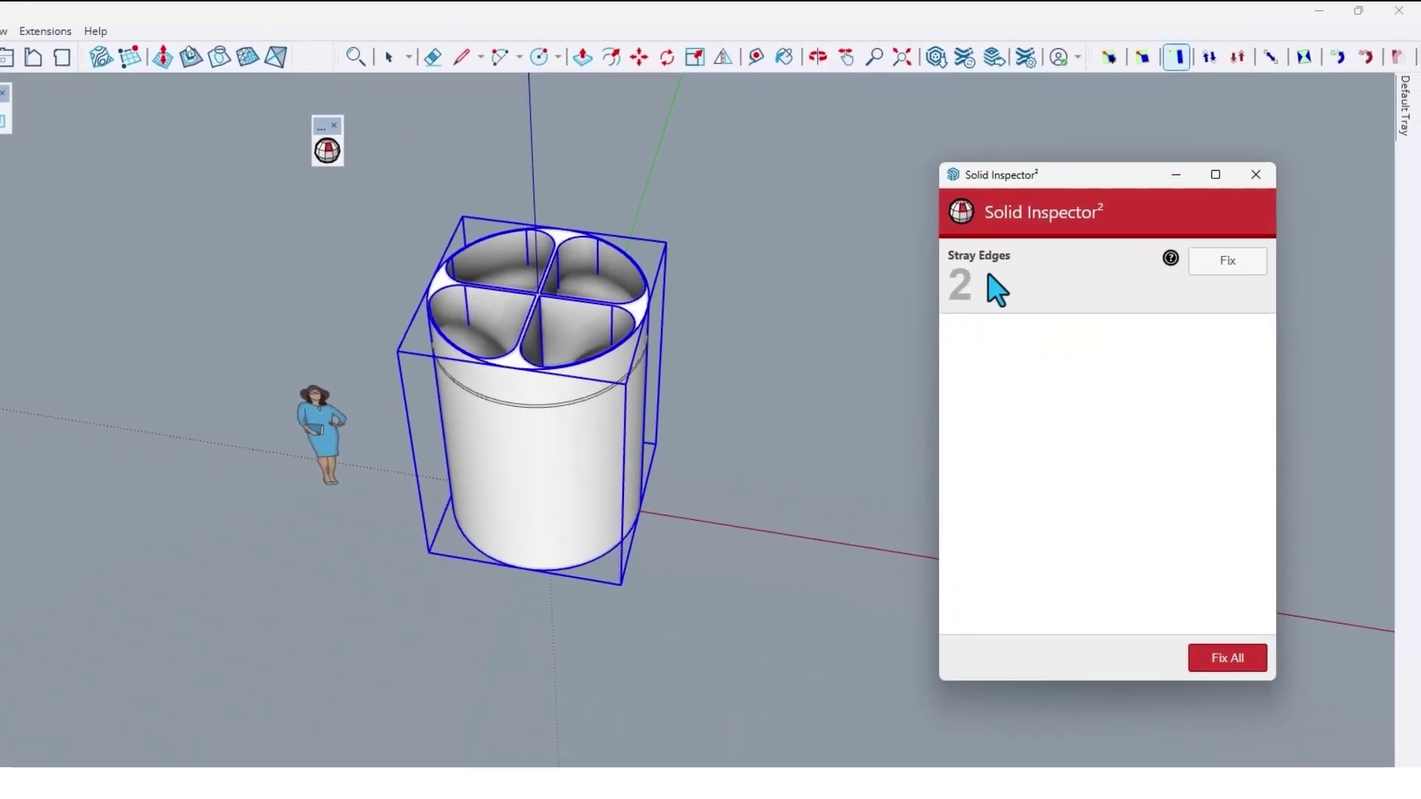
{"action": "scroll", "coordinate": [602, 501], "scroll_direction": "up", "scroll_amount": 2}
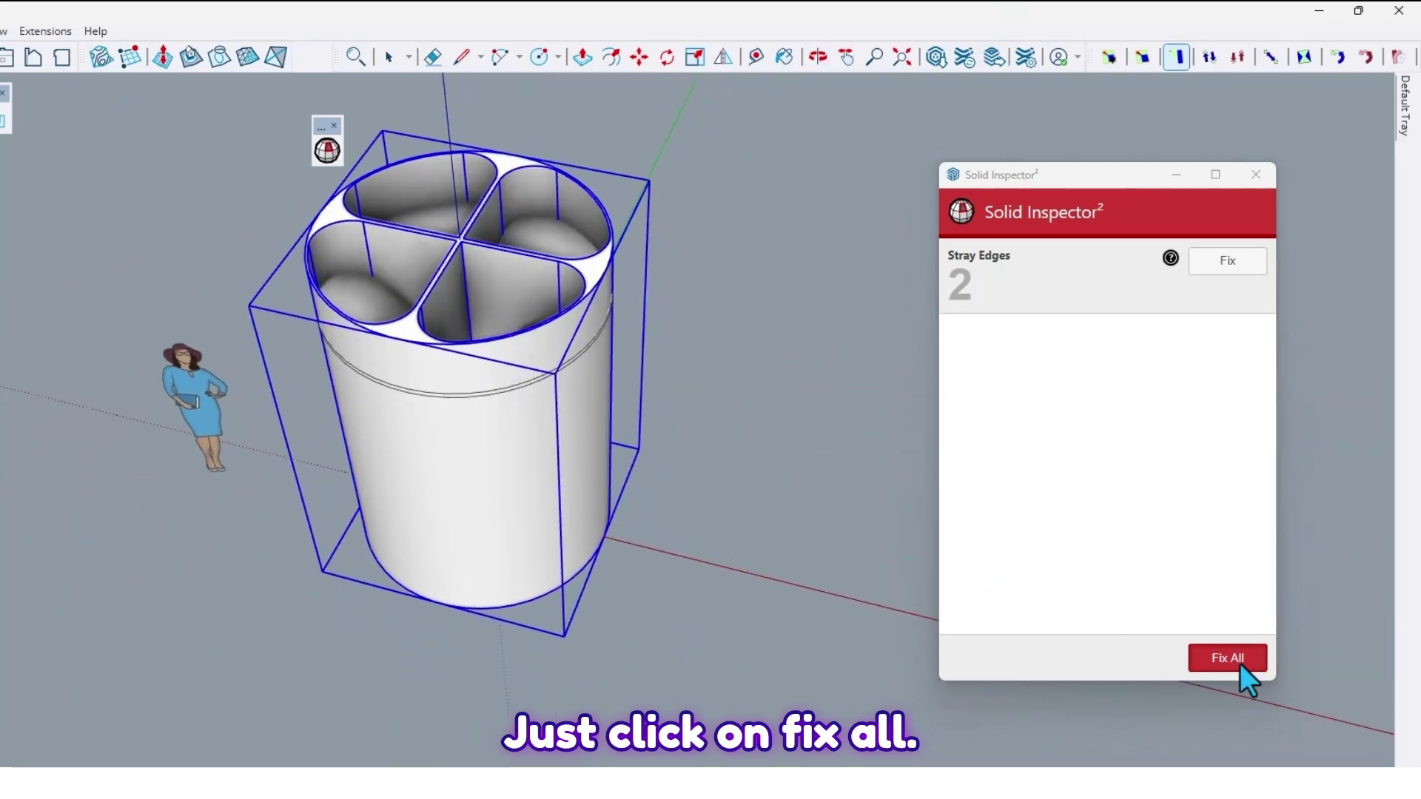
{"action": "left_click", "coordinate": [1241, 663]}
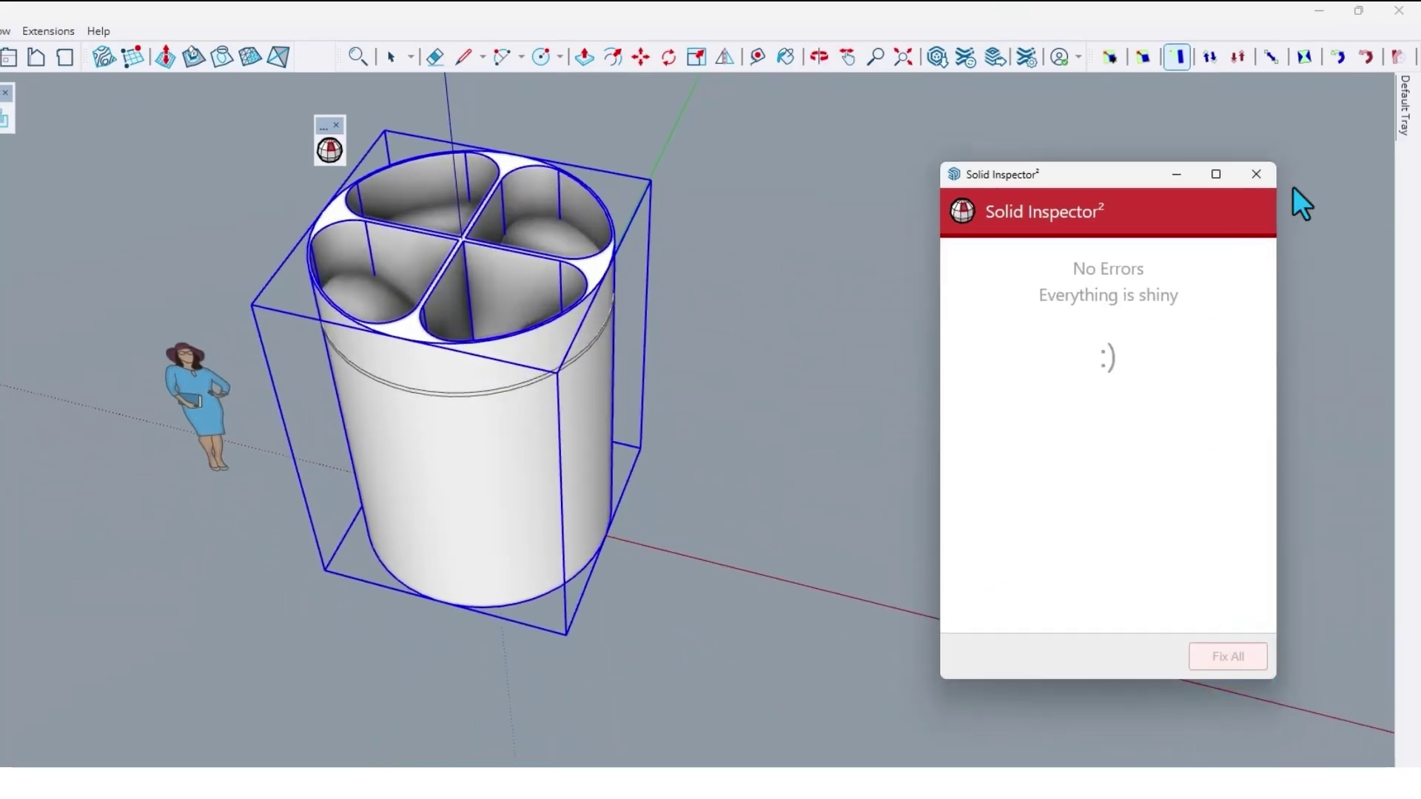
{"action": "left_click", "coordinate": [1283, 141]}
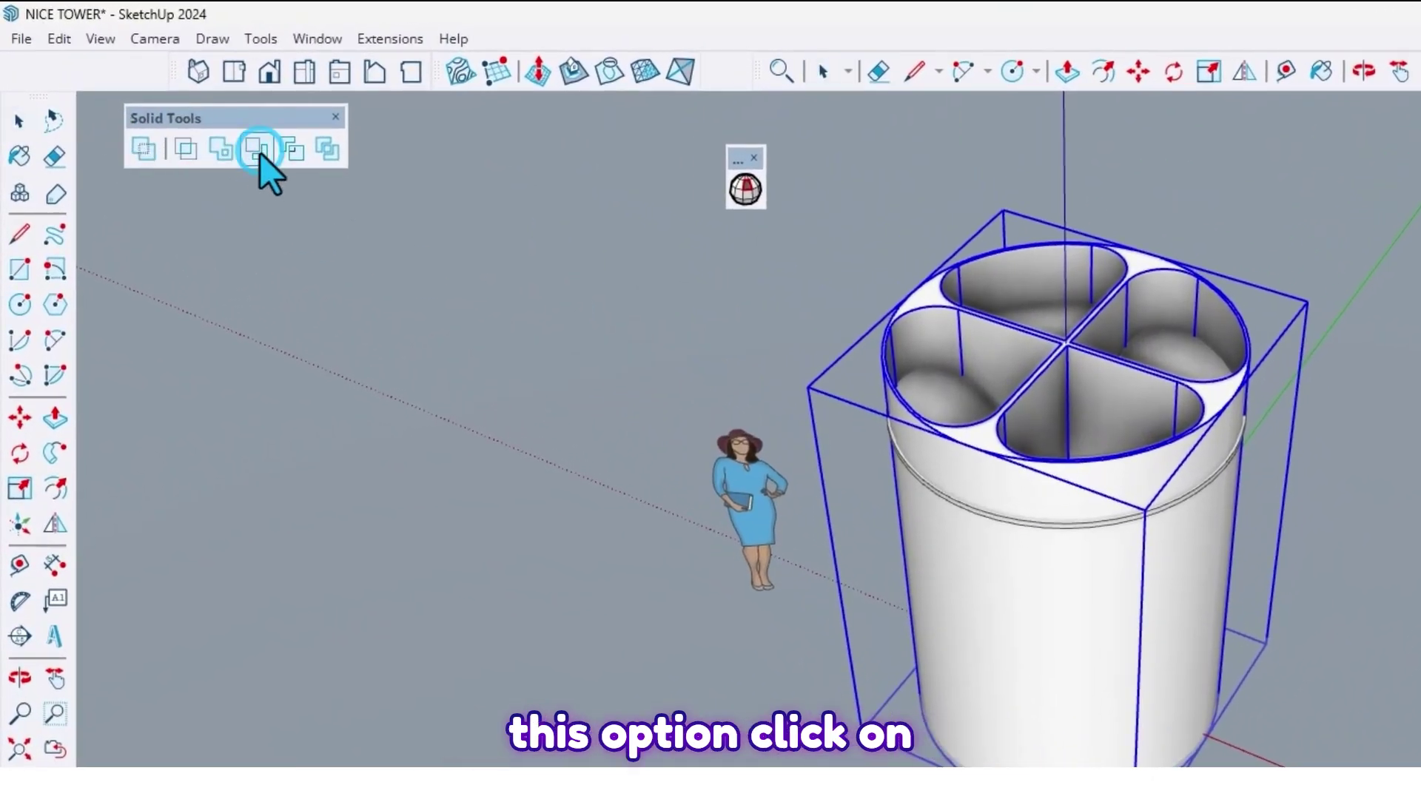
- Subtract the outer cylinder with Solid Tools, leaving the four-petal column
{"action": "left_click", "coordinate": [257, 149]}
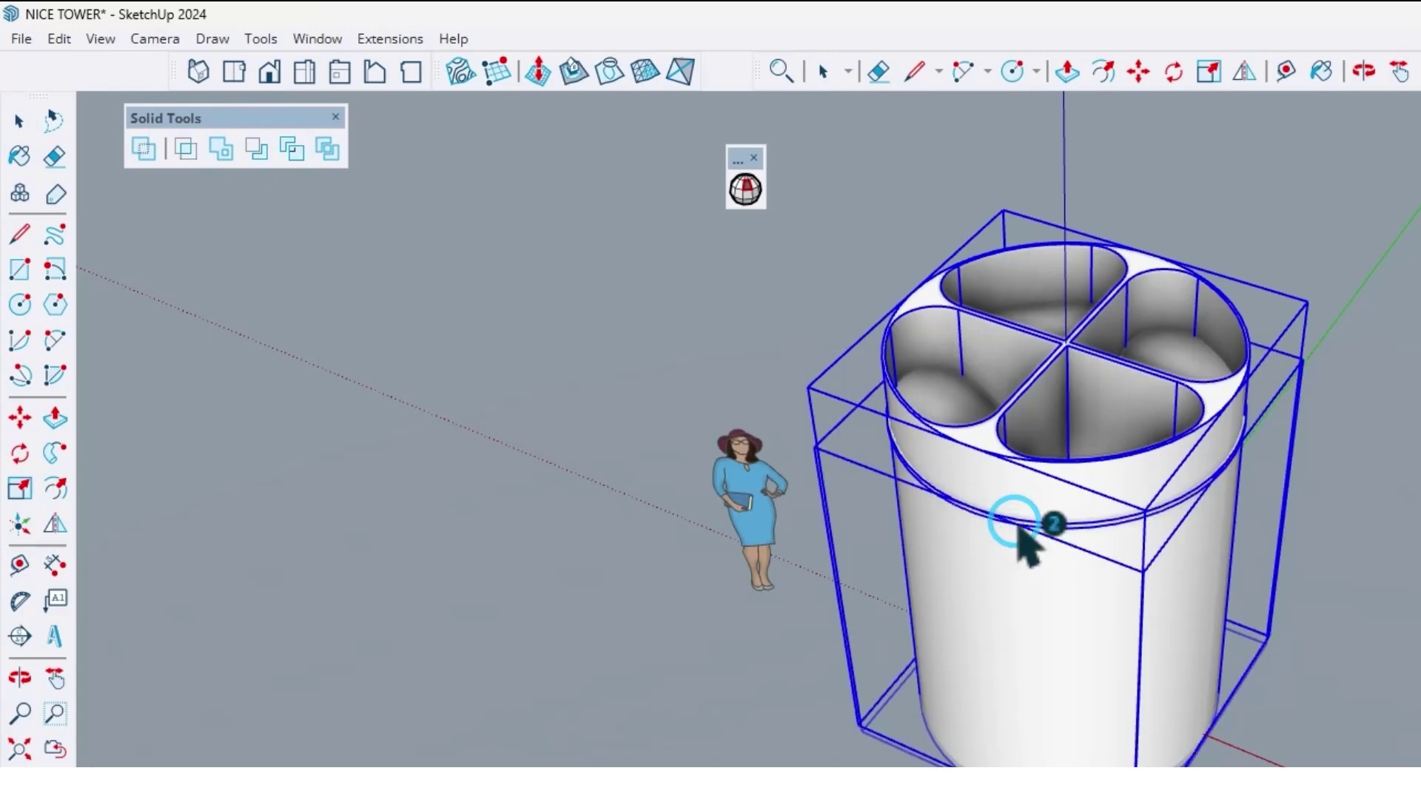
{"action": "left_click", "coordinate": [689, 357]}
{"action": "middle_click_drag", "start_coordinate": [605, 346], "coordinate": [244, 9]}
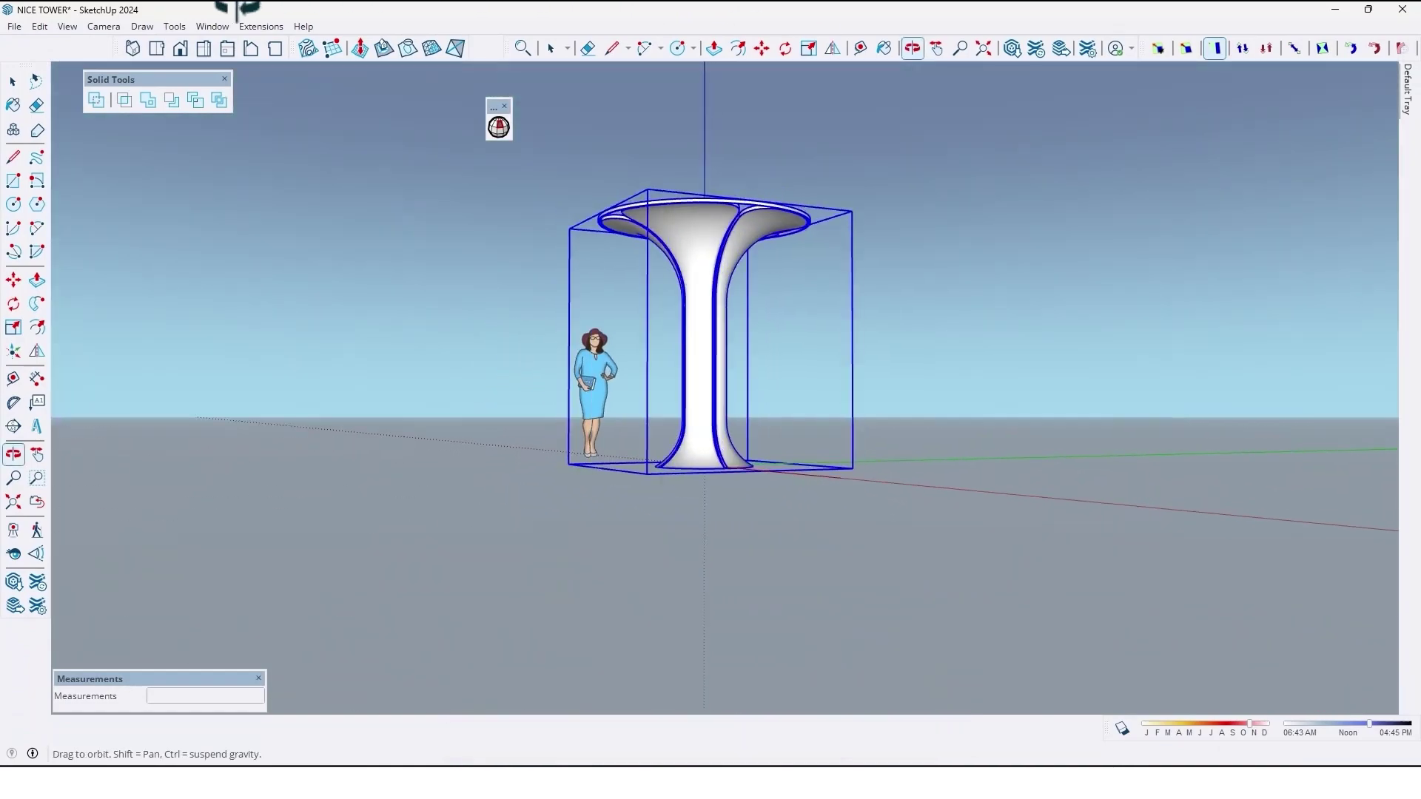
{"action": "mouse_move", "coordinate": [247, 9]}
{"action": "left_mouse_down"}
{"action": "mouse_move", "coordinate": [728, 649]}
{"action": "mouse_move", "coordinate": [739, 441]}
{"action": "mouse_move", "coordinate": [821, 400]}
{"action": "left_mouse_up"}
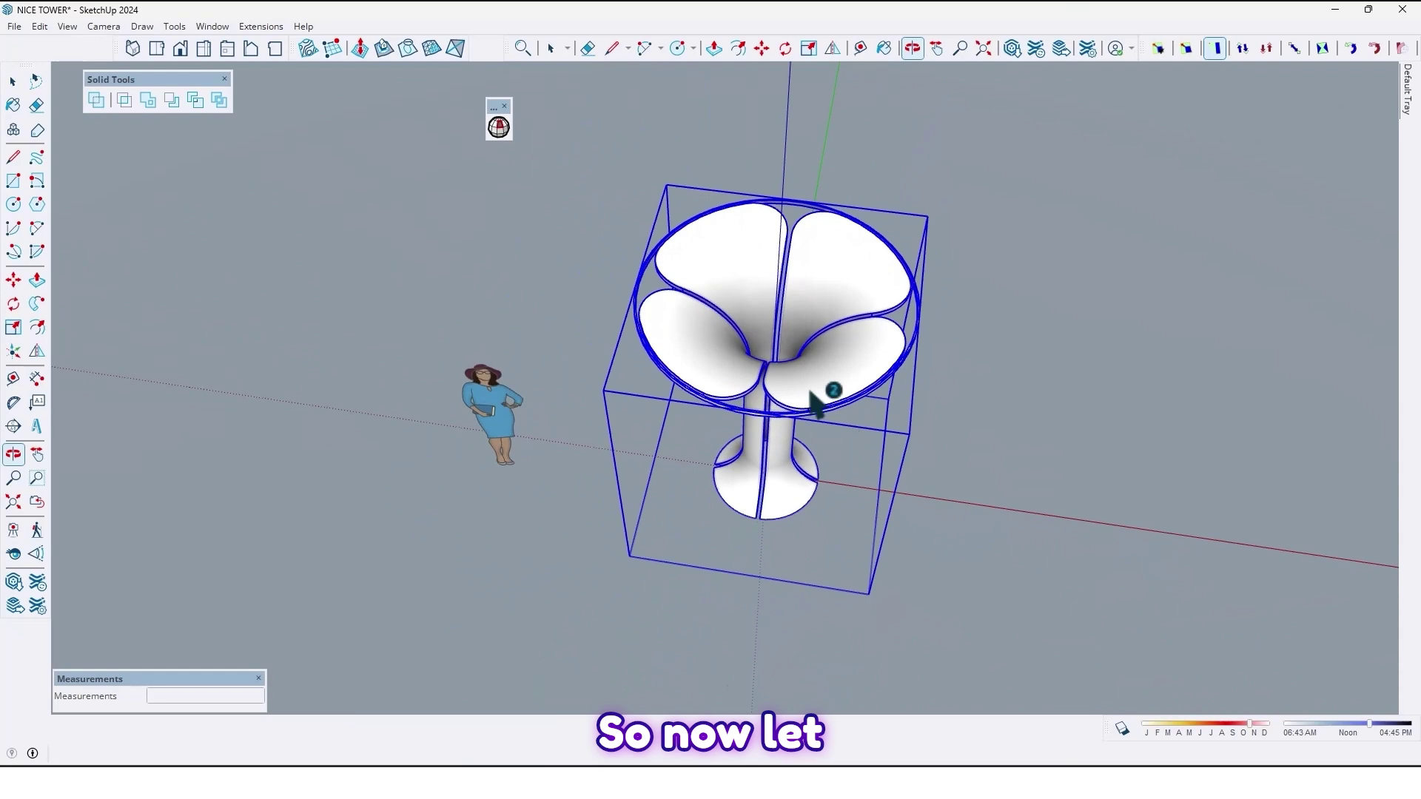
{"action": "scroll", "coordinate": [723, 431], "scroll_direction": "up", "scroll_amount": 5}
- Delete the leftover outer ring inside the column group
{"action": "key", "text": "space"}
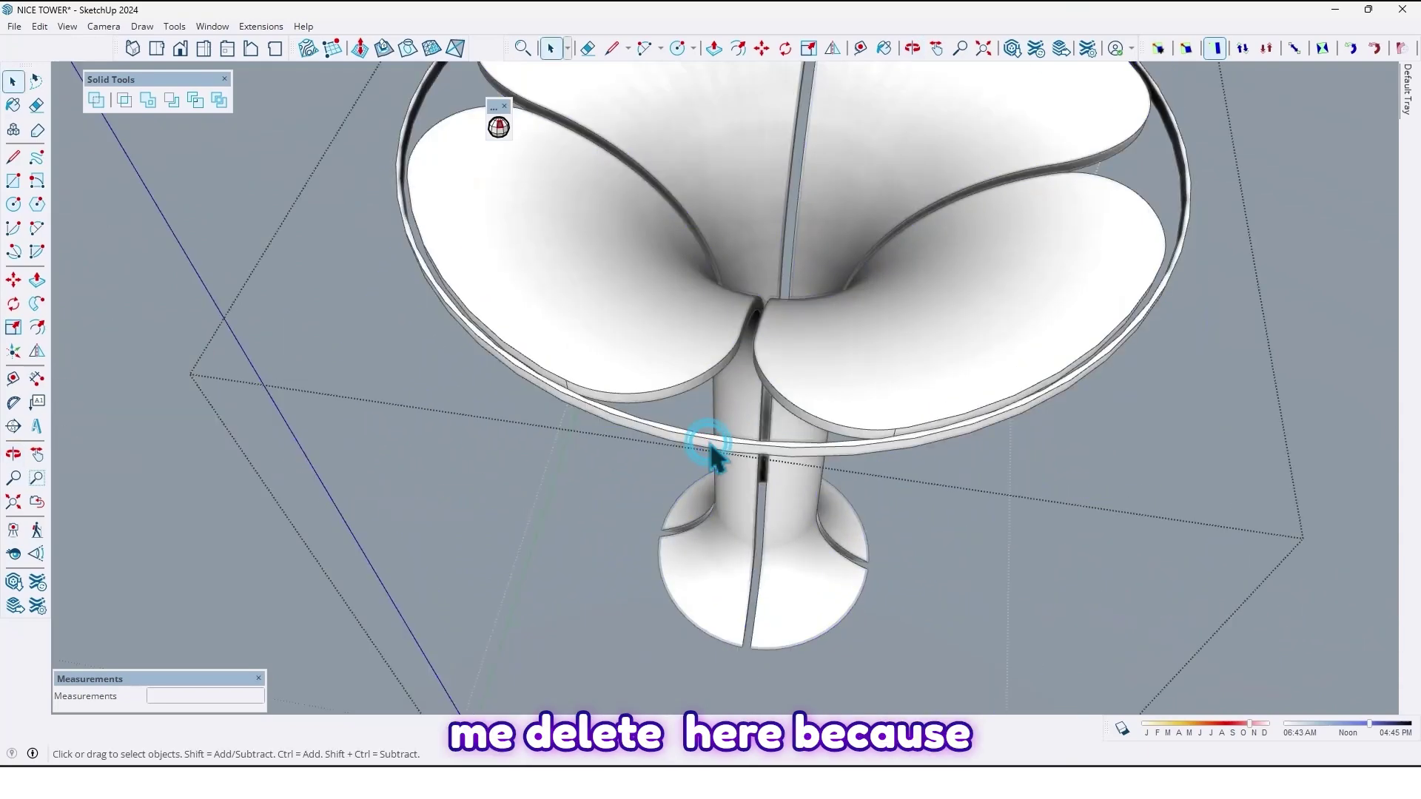
{"action": "double_click", "coordinate": [712, 445]}
{"action": "left_click", "coordinate": [711, 445]}
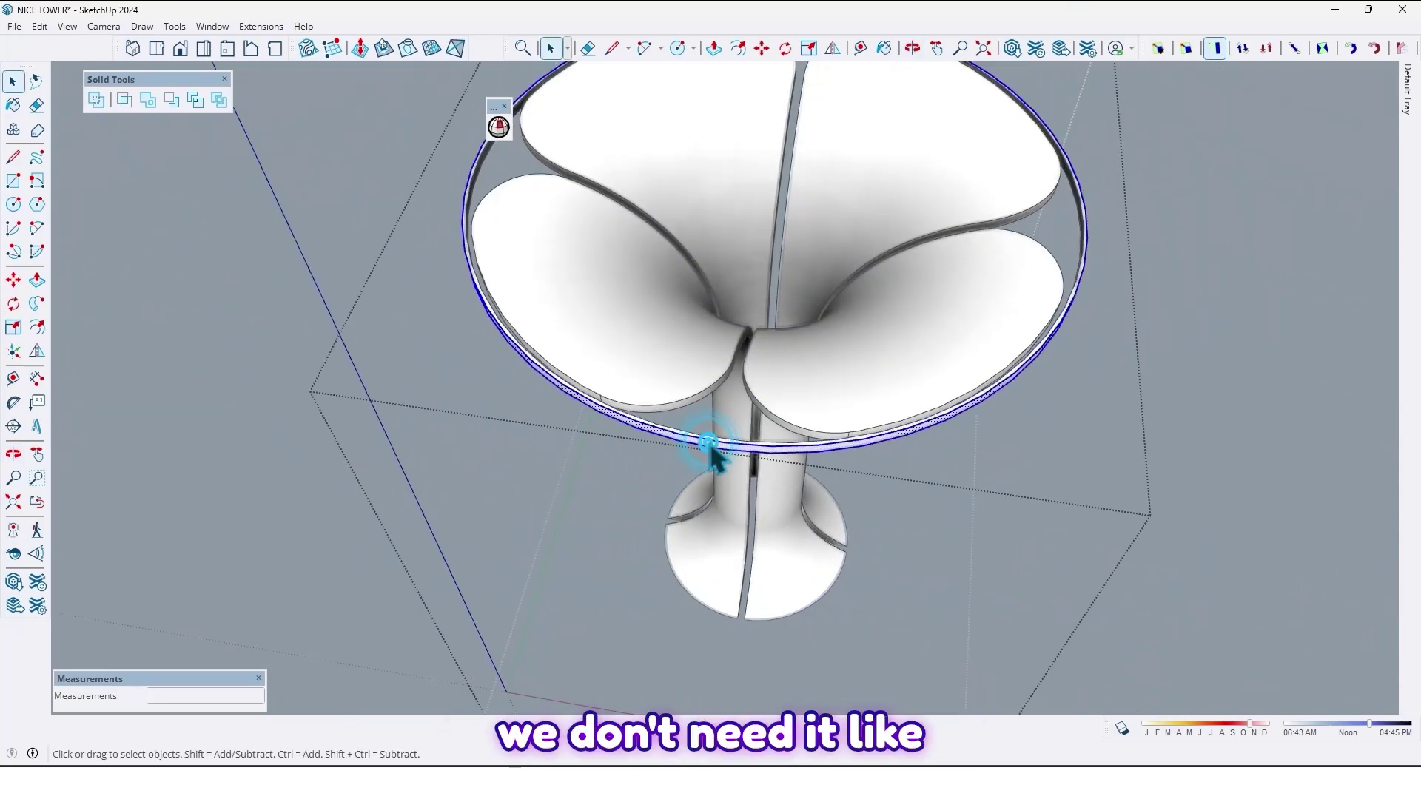
{"action": "scroll", "coordinate": [717, 457], "scroll_direction": "down", "scroll_amount": 5}
{"action": "key", "text": "Delete"}
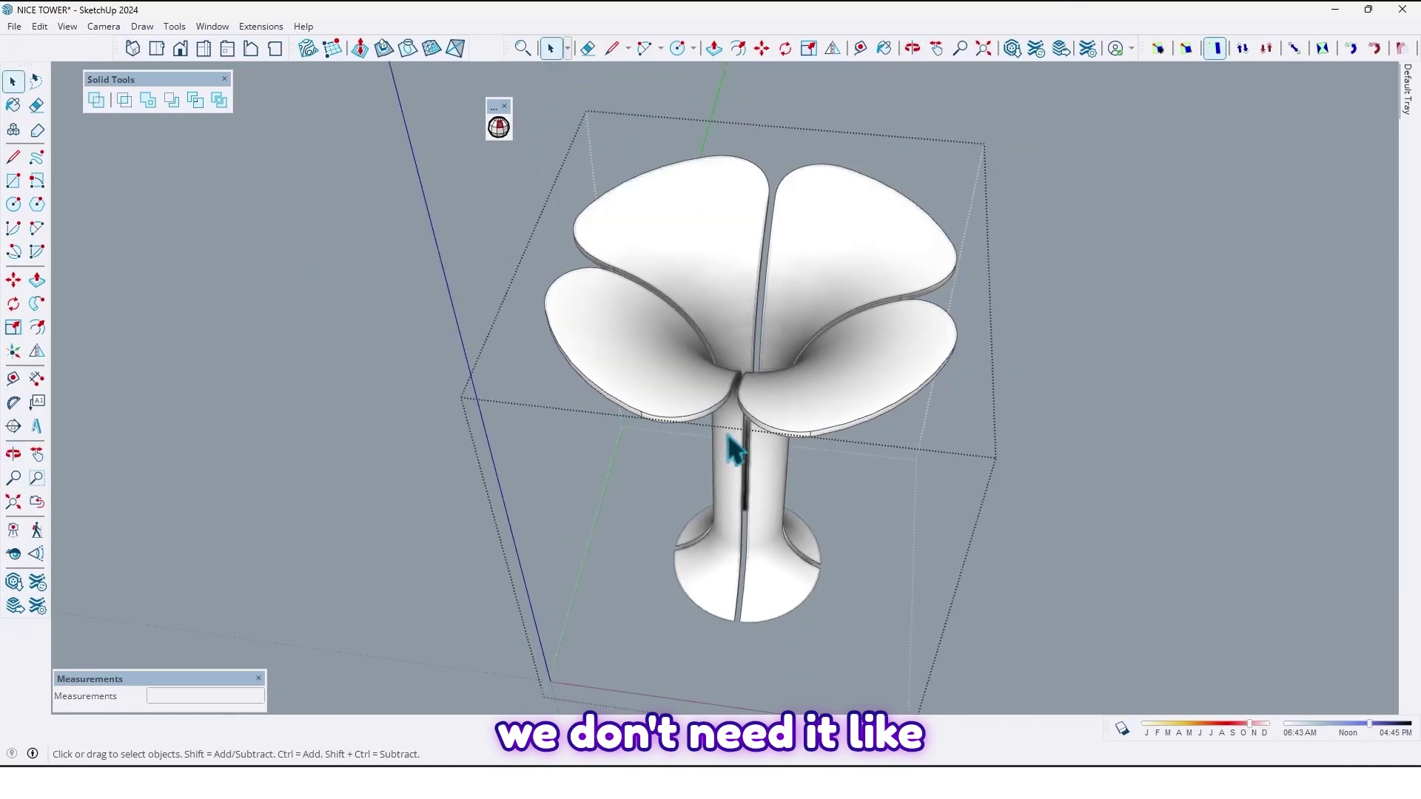
{"action": "middle_click_drag", "start_coordinate": [729, 454], "coordinate": [775, 414]}
{"action": "left_click_drag", "start_coordinate": [112, 78], "coordinate": [56, 26]}
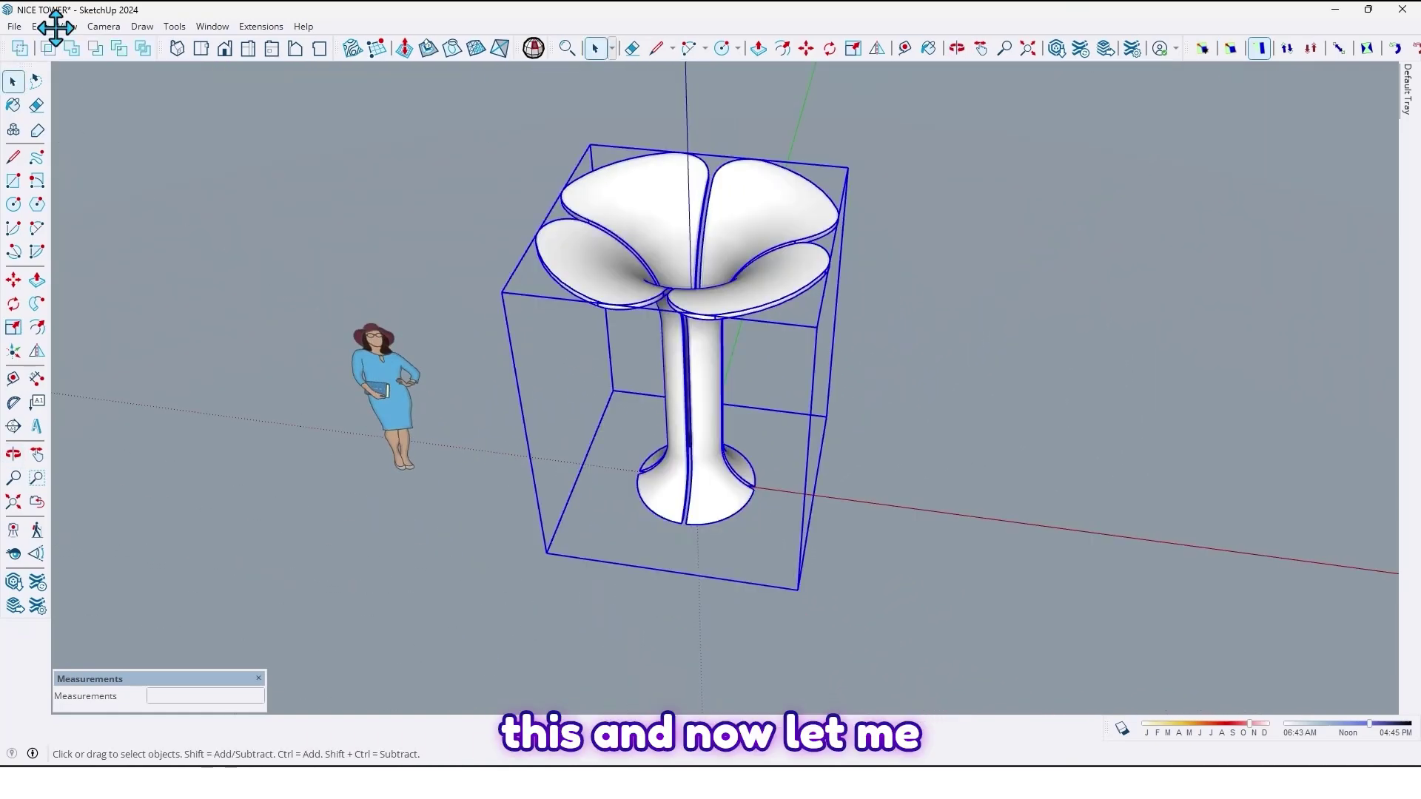
- Float the FredoScale toolbar over the viewport
{"action": "left_click_drag", "start_coordinate": [1191, 48], "coordinate": [583, 150]}
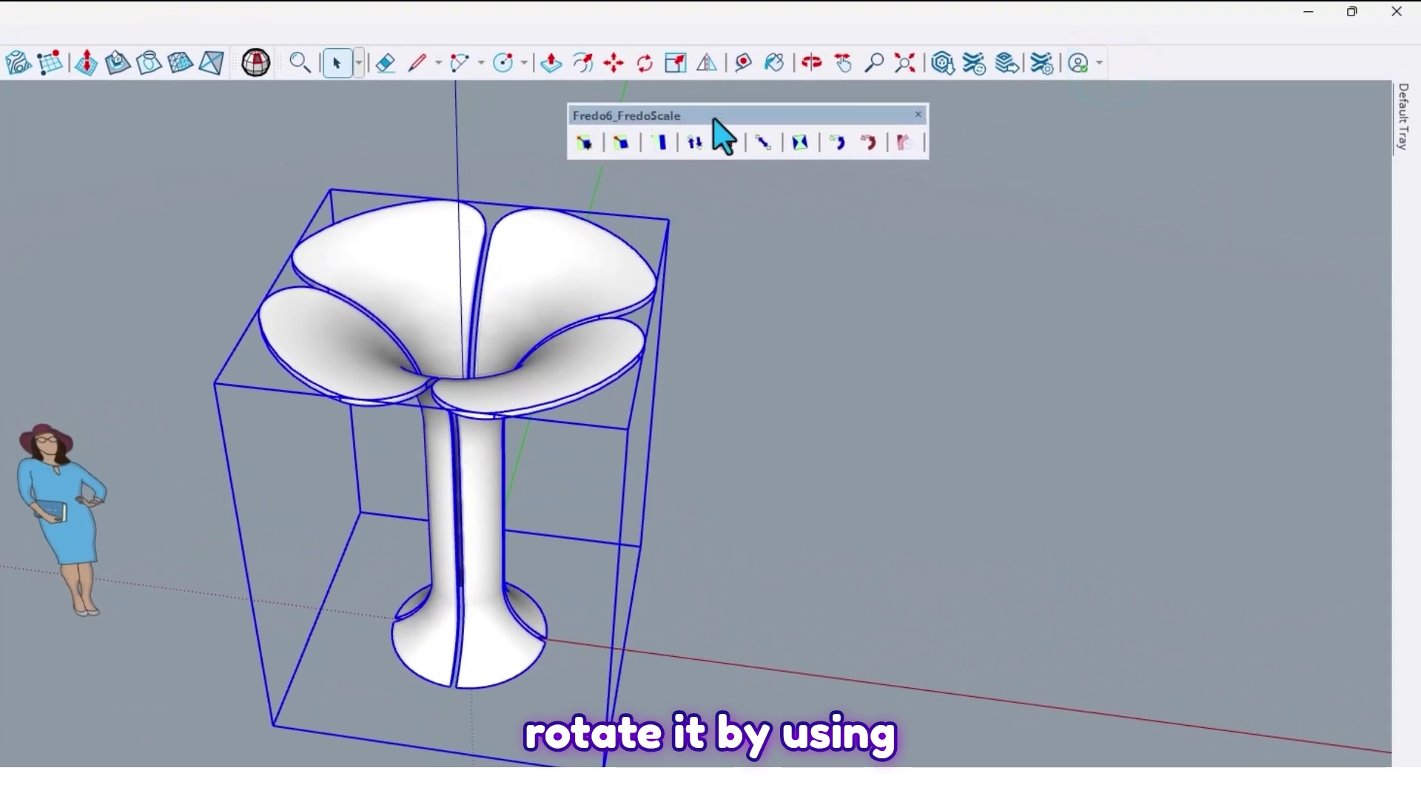
{"action": "left_click", "coordinate": [695, 142]}
{"action": "mouse_move", "coordinate": [455, 333]}
{"action": "middle_mouse_down"}
{"action": "mouse_move", "coordinate": [406, 429]}
{"action": "mouse_move", "coordinate": [419, 486]}
{"action": "mouse_move", "coordinate": [493, 434]}
{"action": "middle_mouse_up"}
{"action": "scroll", "coordinate": [494, 411], "scroll_direction": "up", "scroll_amount": 2}
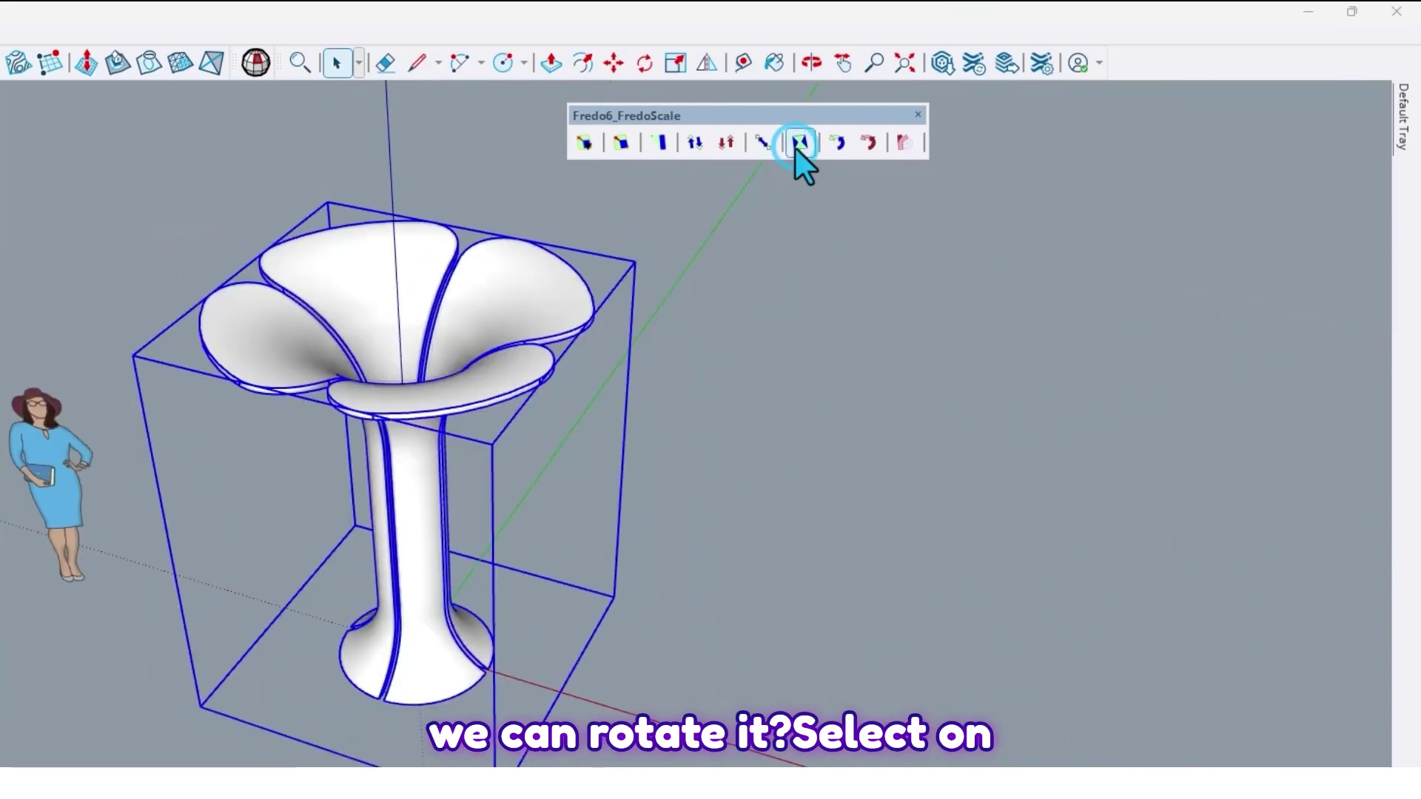
- Box-twist the column 180° about its vertical axis using the top axis grip
{"action": "left_click", "coordinate": [799, 142]}
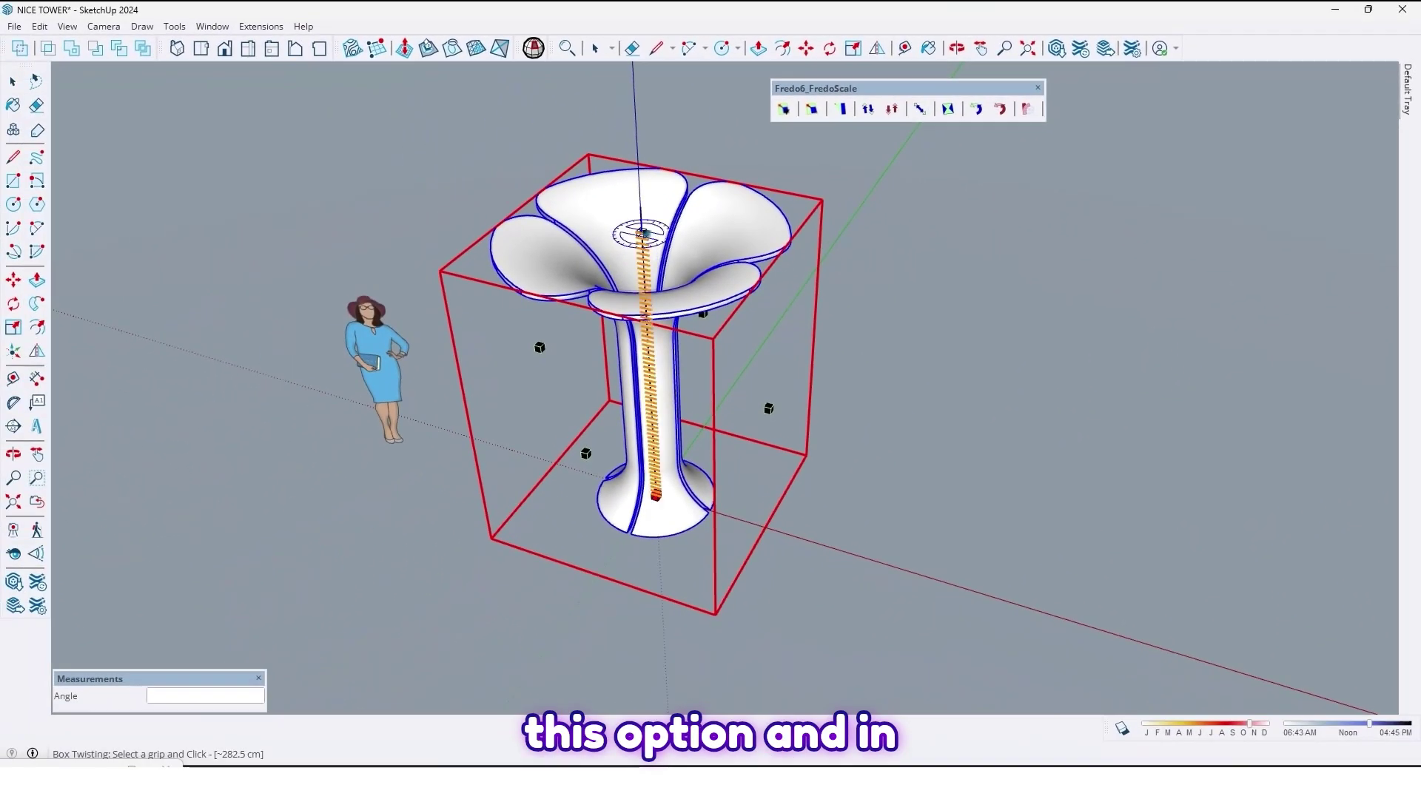
{"action": "middle_click_drag", "start_coordinate": [587, 238], "coordinate": [675, 230]}
{"action": "scroll", "coordinate": [729, 343], "scroll_direction": "down", "scroll_amount": 2}
{"action": "mouse_move", "coordinate": [730, 343]}
{"action": "middle_mouse_down"}
{"action": "mouse_move", "coordinate": [486, 322]}
{"action": "mouse_move", "coordinate": [650, 283]}
{"action": "middle_mouse_up"}
{"action": "mouse_move", "coordinate": [721, 233]}
{"action": "middle_mouse_down"}
{"action": "mouse_move", "coordinate": [700, 277]}
{"action": "mouse_move", "coordinate": [777, 308]}
{"action": "mouse_move", "coordinate": [715, 253]}
{"action": "middle_mouse_up"}
{"action": "left_click", "coordinate": [714, 253]}
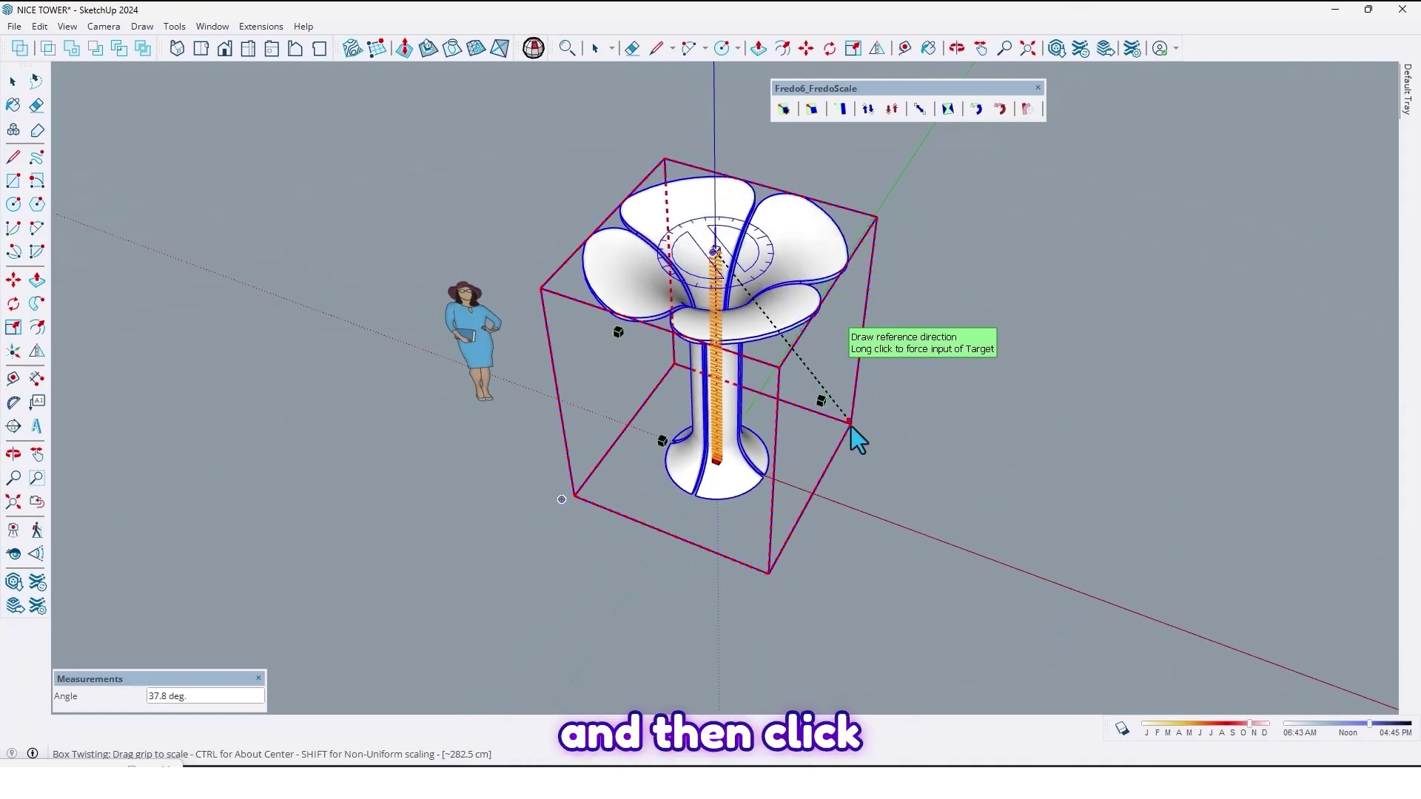
{"action": "left_click", "coordinate": [923, 410]}
{"action": "type", "text": "180"}
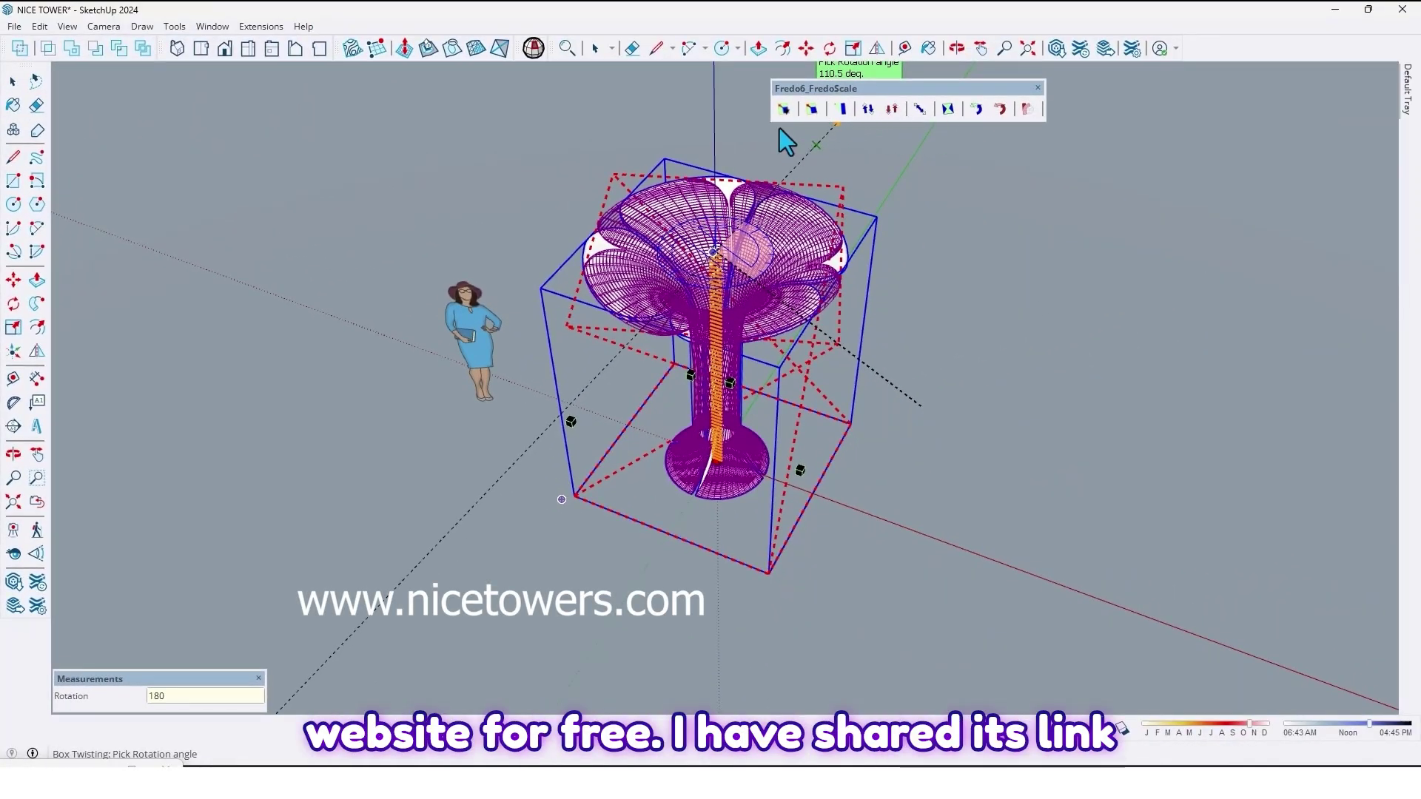
{"action": "key", "text": "Return"}
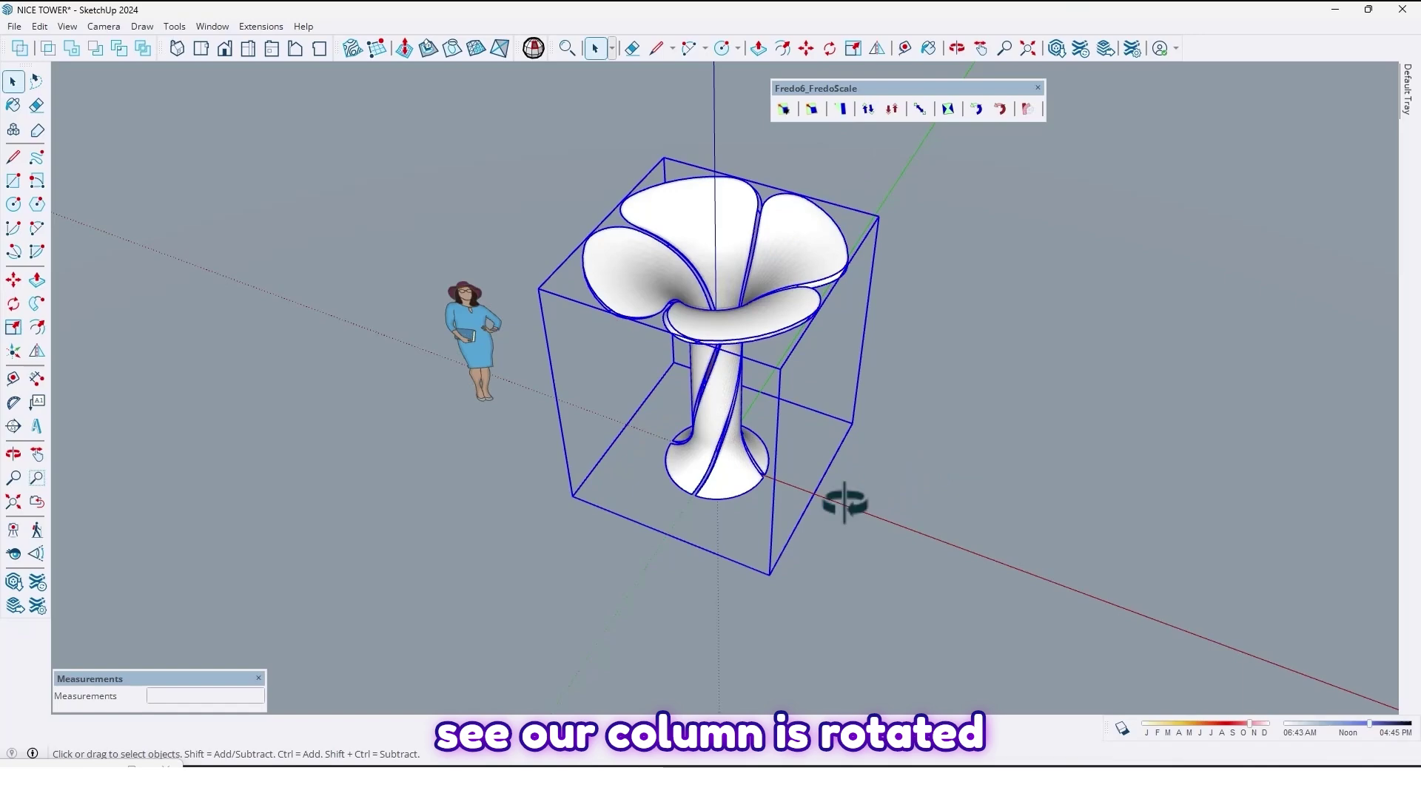
{"action": "middle_click_drag", "start_coordinate": [844, 503], "coordinate": [953, 347]}
{"action": "mouse_move", "coordinate": [727, 371]}
{"action": "middle_mouse_down"}
{"action": "mouse_move", "coordinate": [761, 290]}
{"action": "mouse_move", "coordinate": [518, 546]}
{"action": "middle_mouse_up"}
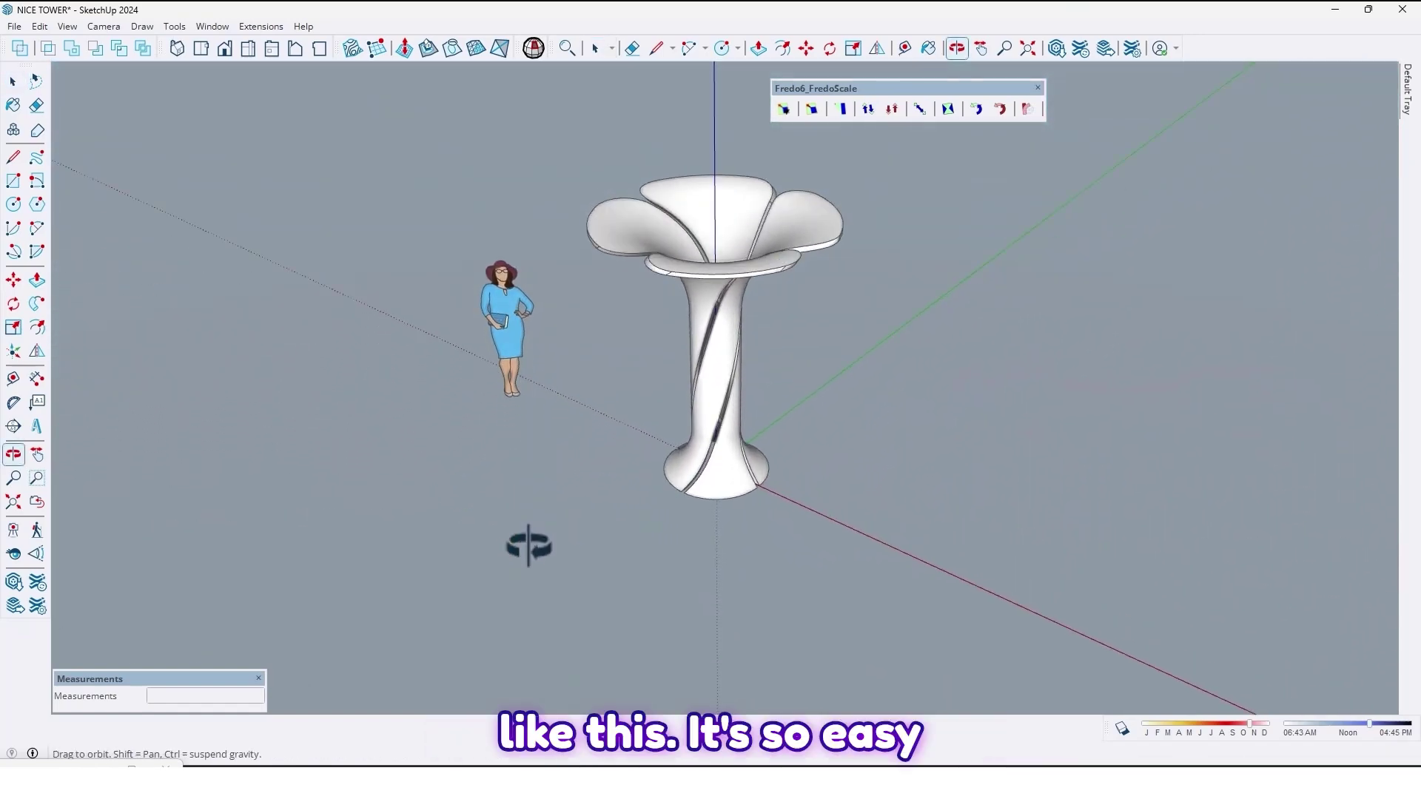
{"action": "mouse_move", "coordinate": [779, 294]}
{"action": "middle_mouse_down"}
{"action": "mouse_move", "coordinate": [589, 145]}
{"action": "mouse_move", "coordinate": [723, 334]}
{"action": "mouse_move", "coordinate": [367, 301]}
{"action": "mouse_move", "coordinate": [229, 323]}
{"action": "mouse_move", "coordinate": [793, 369]}
{"action": "mouse_move", "coordinate": [799, 333]}
{"action": "mouse_move", "coordinate": [822, 444]}
{"action": "mouse_move", "coordinate": [872, 546]}
{"action": "mouse_move", "coordinate": [971, 211]}
{"action": "mouse_move", "coordinate": [1088, 149]}
{"action": "mouse_move", "coordinate": [689, 127]}
{"action": "mouse_move", "coordinate": [455, 174]}
{"action": "mouse_move", "coordinate": [557, 269]}
{"action": "mouse_move", "coordinate": [952, 418]}
{"action": "mouse_move", "coordinate": [752, 507]}
{"action": "middle_mouse_up"}
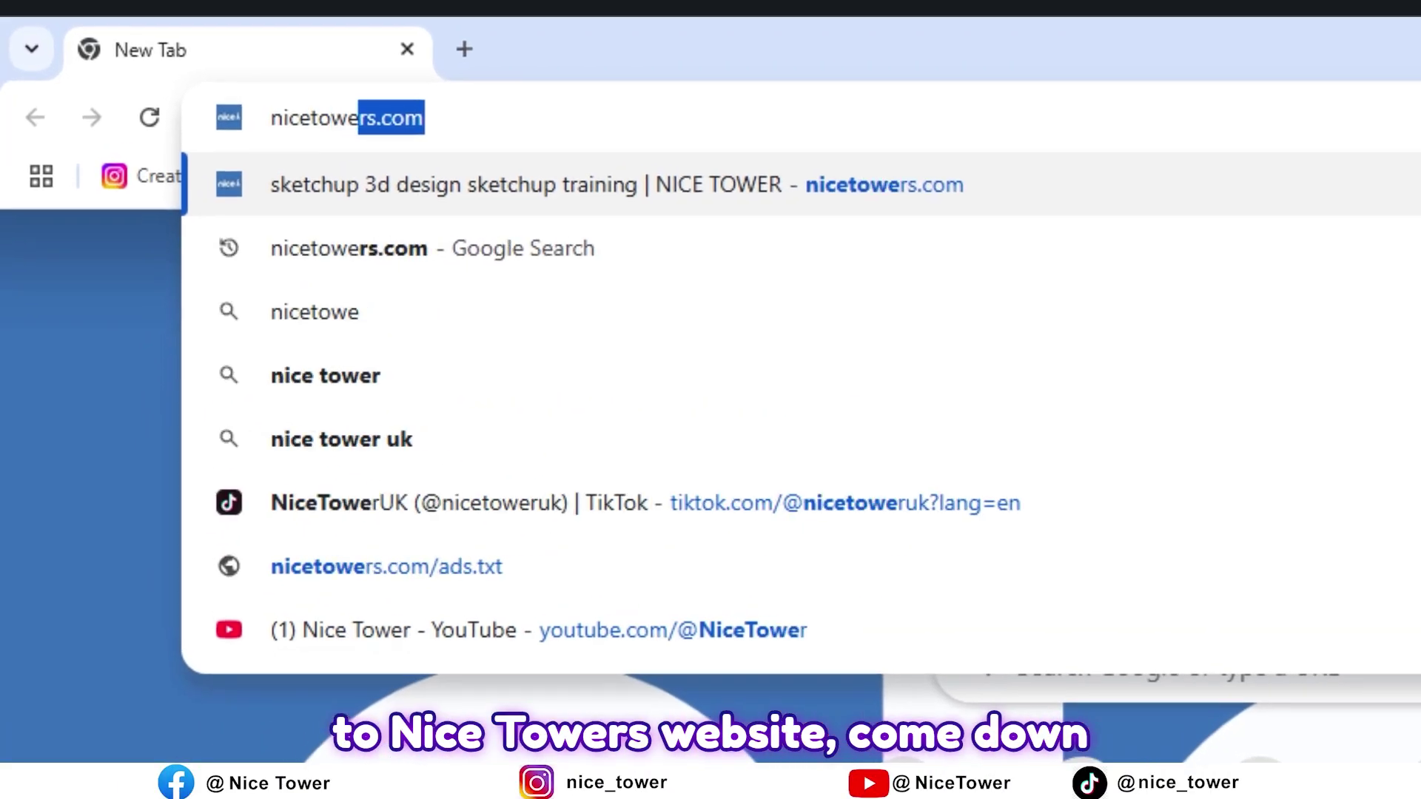
{"action": "type", "text": "rs."}
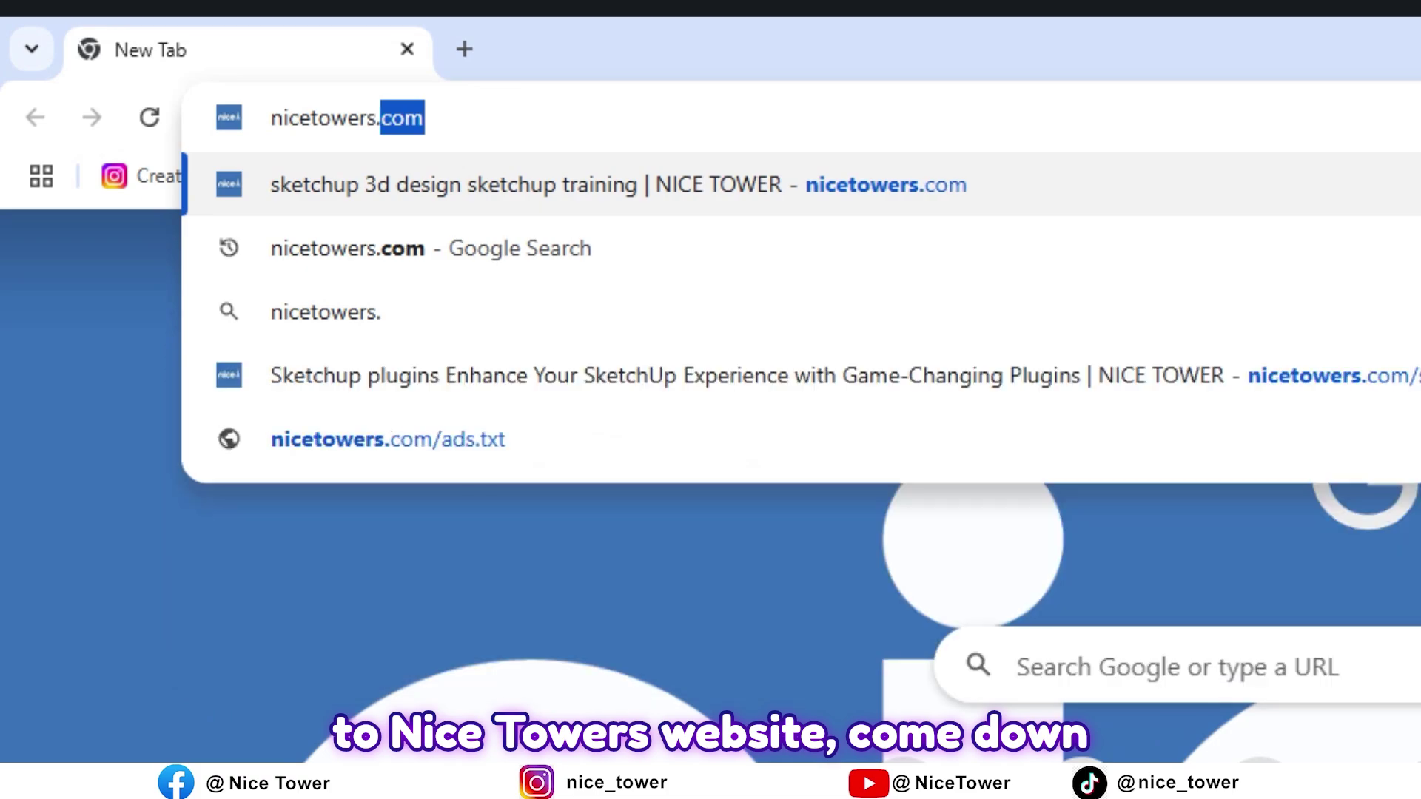
{"action": "type", "text": "com"}
- Load nicetowers.com, then orbit to view the twisted tower's petal top
{"action": "key", "text": "Return"}
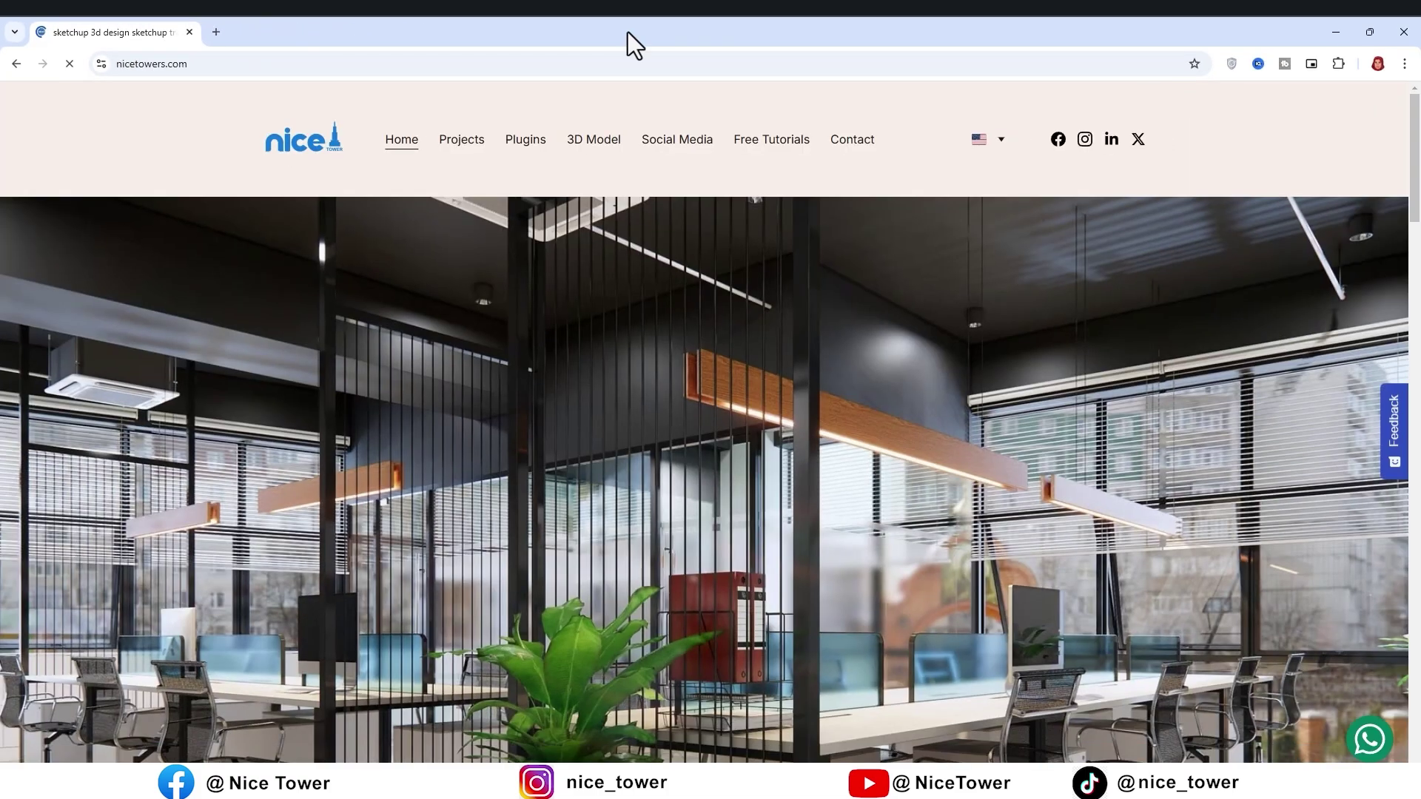
{"action": "scroll", "coordinate": [1143, 444], "scroll_direction": "down", "scroll_amount": 3}
{"action": "scroll", "coordinate": [1141, 443], "scroll_direction": "down", "scroll_amount": 5}
{"action": "scroll", "coordinate": [1142, 444], "scroll_direction": "down", "scroll_amount": 5}
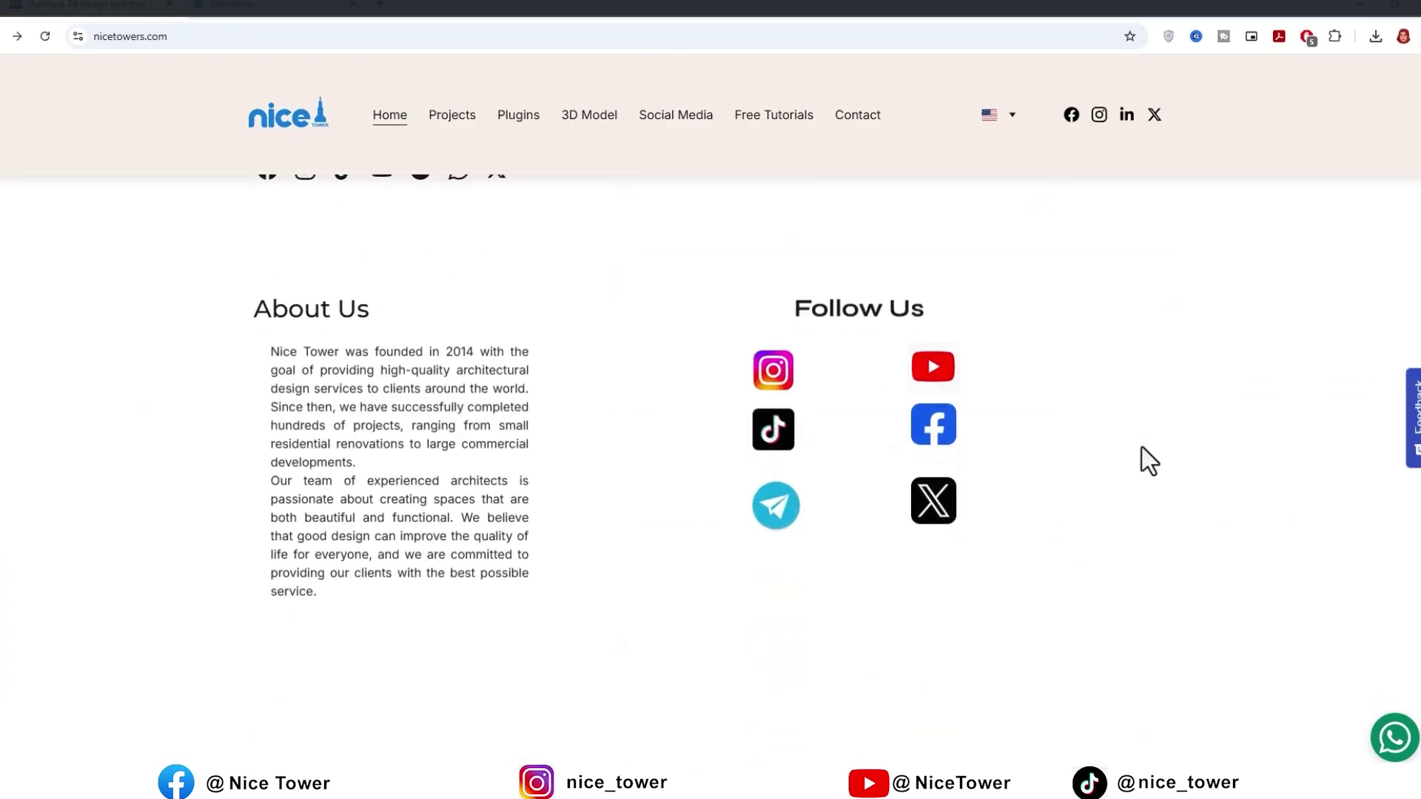
{"action": "scroll", "coordinate": [1142, 447], "scroll_direction": "down", "scroll_amount": 5}
{"action": "scroll", "coordinate": [1140, 451], "scroll_direction": "down", "scroll_amount": 5}
{"action": "scroll", "coordinate": [1136, 459], "scroll_direction": "down", "scroll_amount": 3}
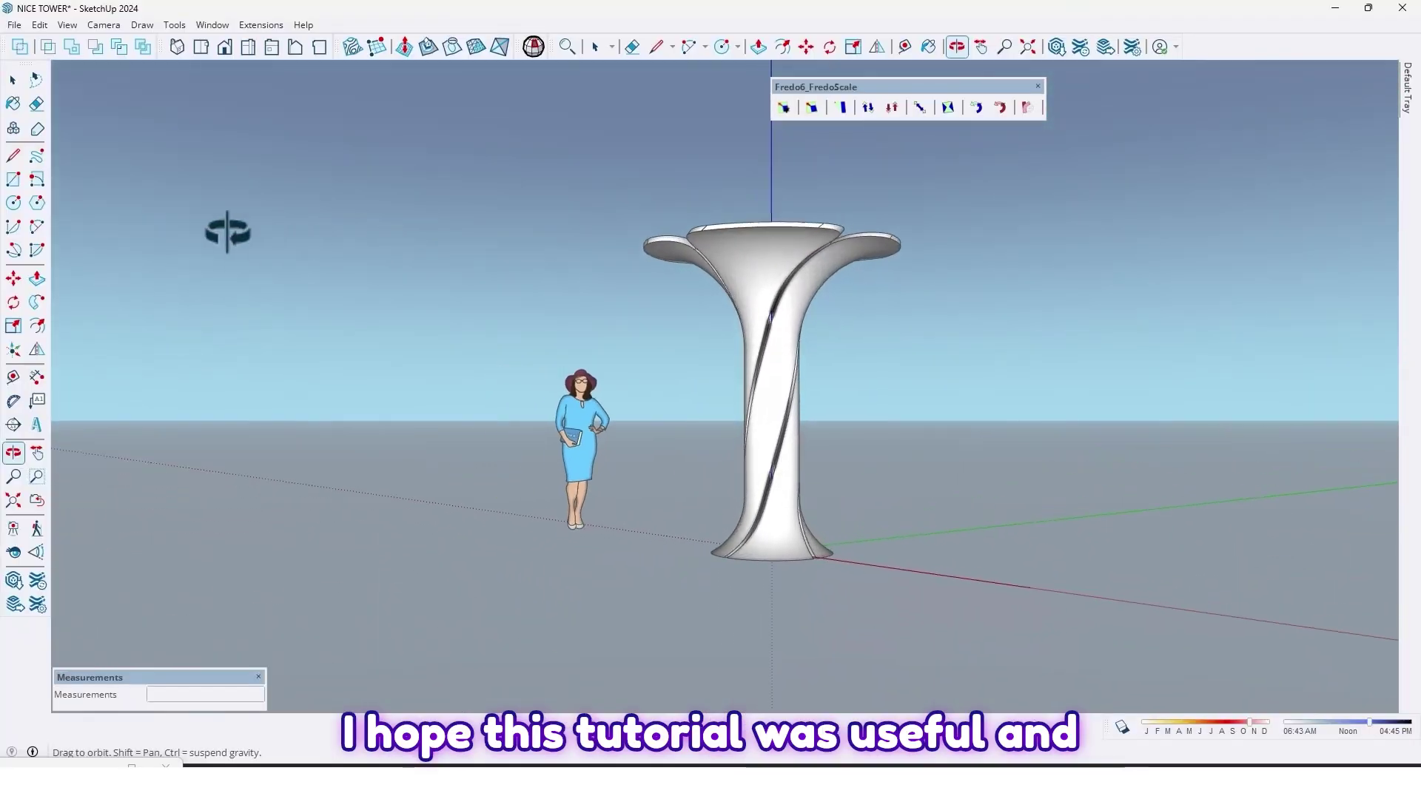
{"action": "mouse_move", "coordinate": [231, 229]}
{"action": "left_mouse_down"}
{"action": "mouse_move", "coordinate": [200, 298]}
{"action": "mouse_move", "coordinate": [492, 365]}
{"action": "mouse_move", "coordinate": [503, 353]}
{"action": "left_mouse_up"}
{"action": "mouse_move", "coordinate": [544, 353]}
{"action": "middle_mouse_down"}
{"action": "mouse_move", "coordinate": [1037, 340]}
{"action": "mouse_move", "coordinate": [546, 244]}
{"action": "mouse_move", "coordinate": [375, 292]}
{"action": "middle_mouse_up"}
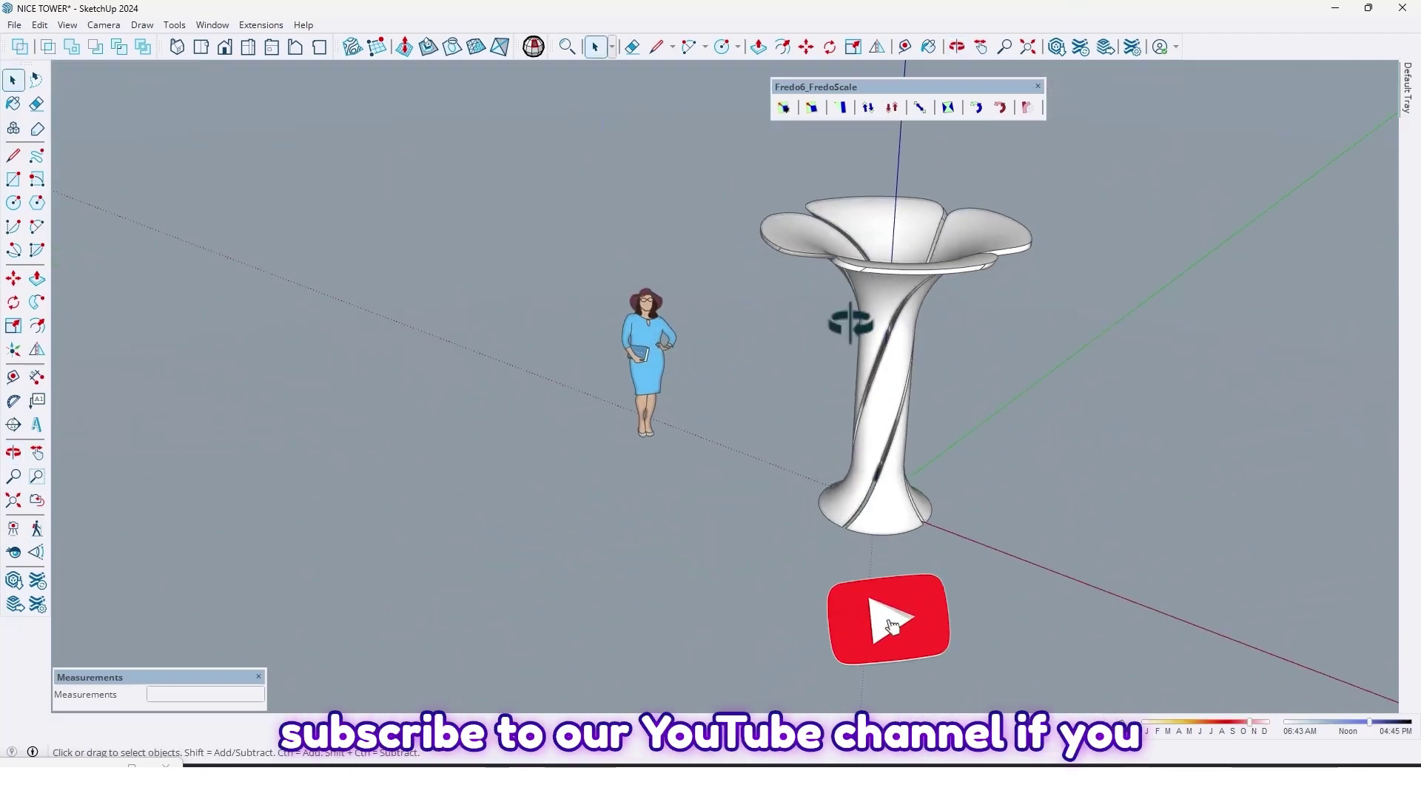